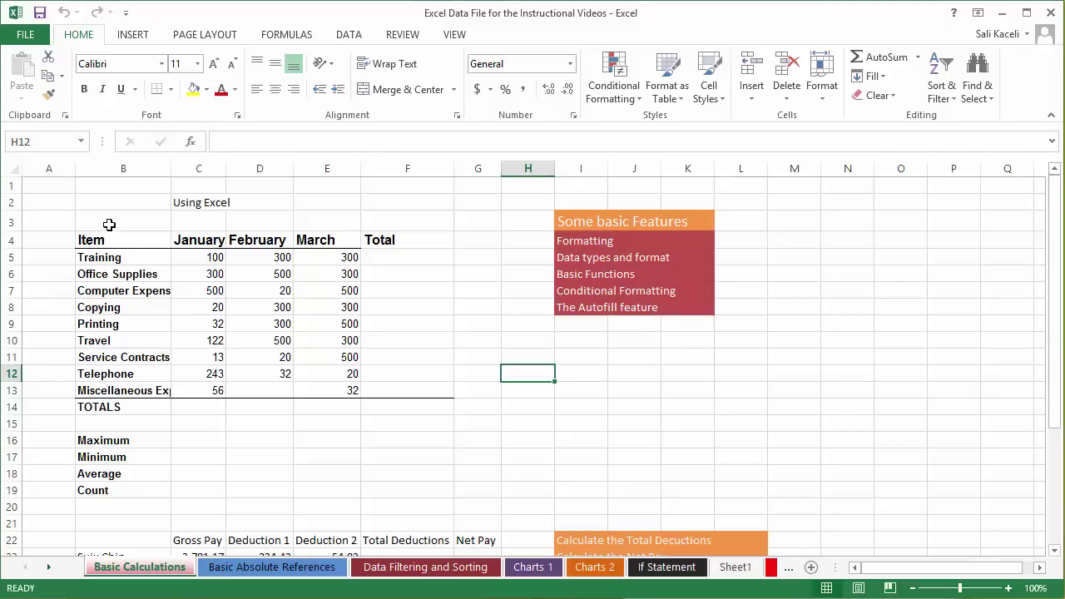
left_click(105, 240)
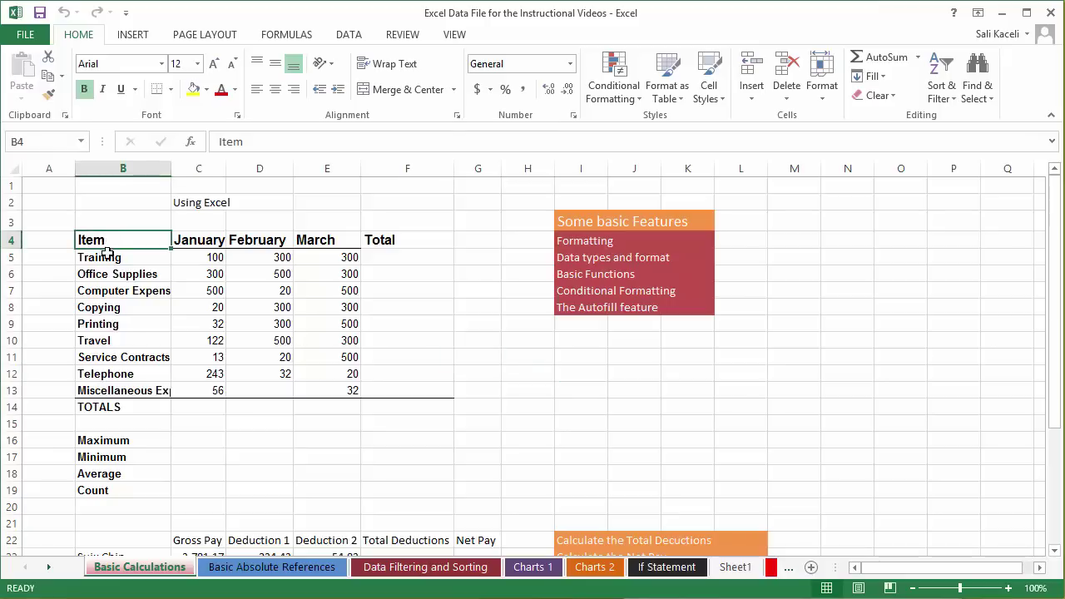
left_click(182, 259)
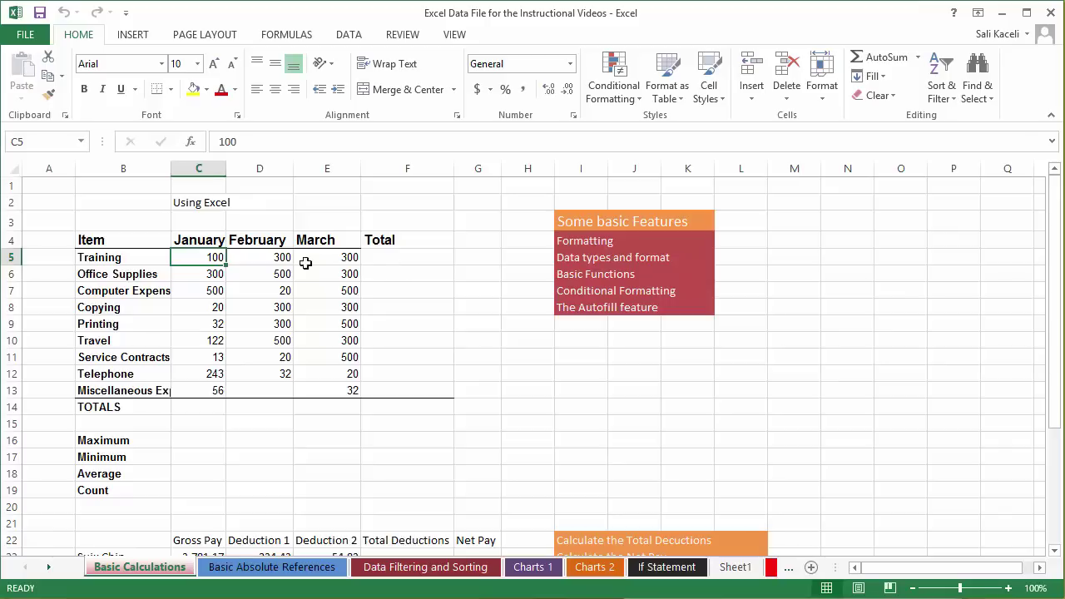
left_click(190, 203)
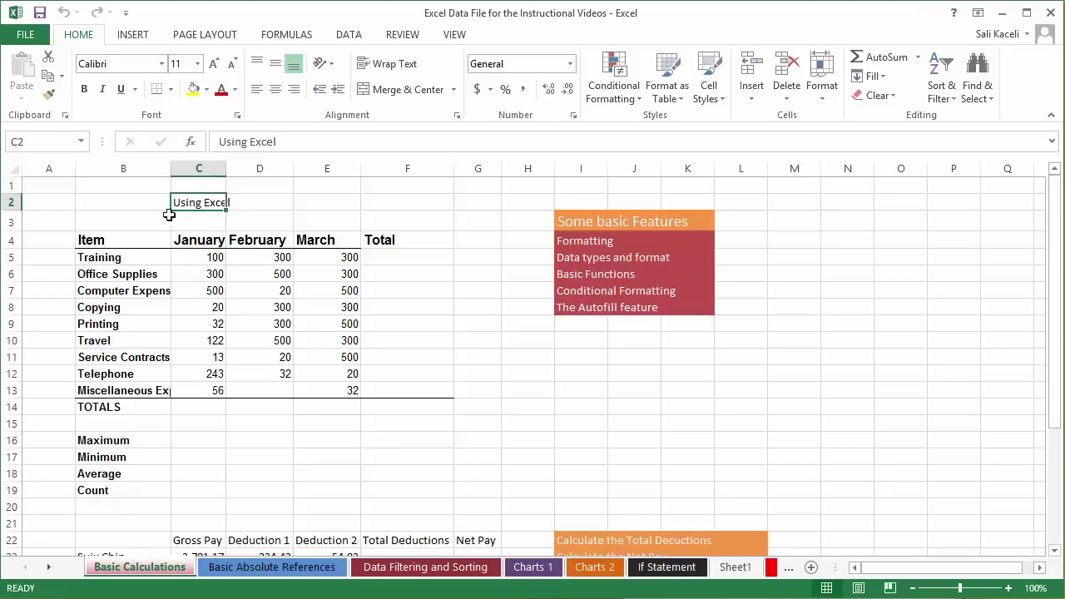
left_click(118, 200)
left_click(191, 201)
left_click(123, 202)
Step: Enlarge the "Using Excel" title in cell C2 to 24 pt
left_click(206, 201)
left_click(214, 64)
left_click(214, 64)
left_click(214, 64)
left_click(214, 64)
left_click(213, 64)
left_click(213, 64)
left_click(214, 64)
Step: Merge and center the "Using Excel" title across B2:F2, spanning the Item through Total columns
left_click(162, 218)
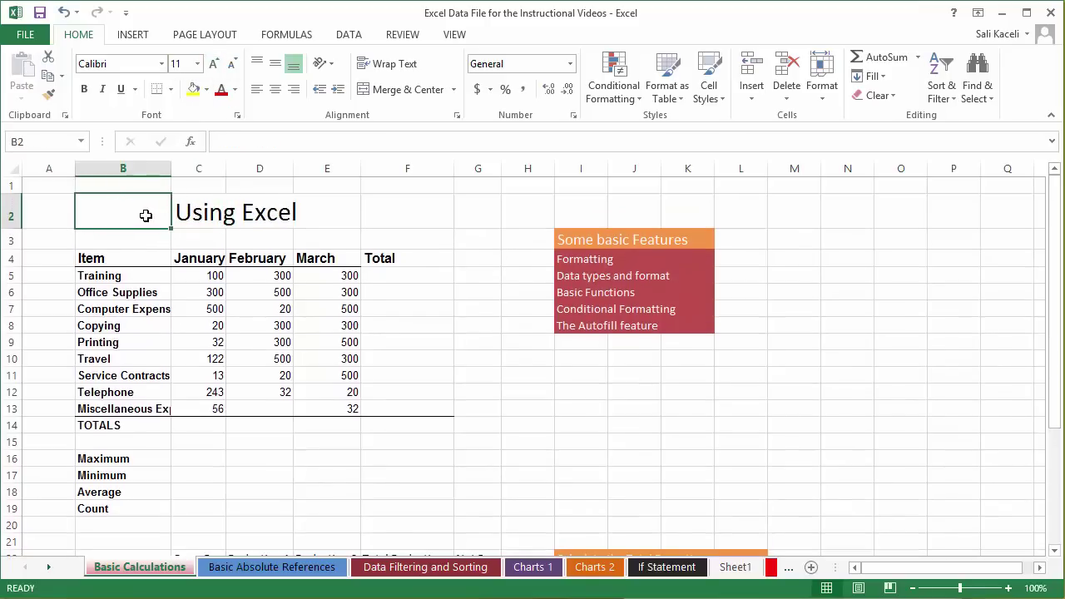
left_click(364, 215)
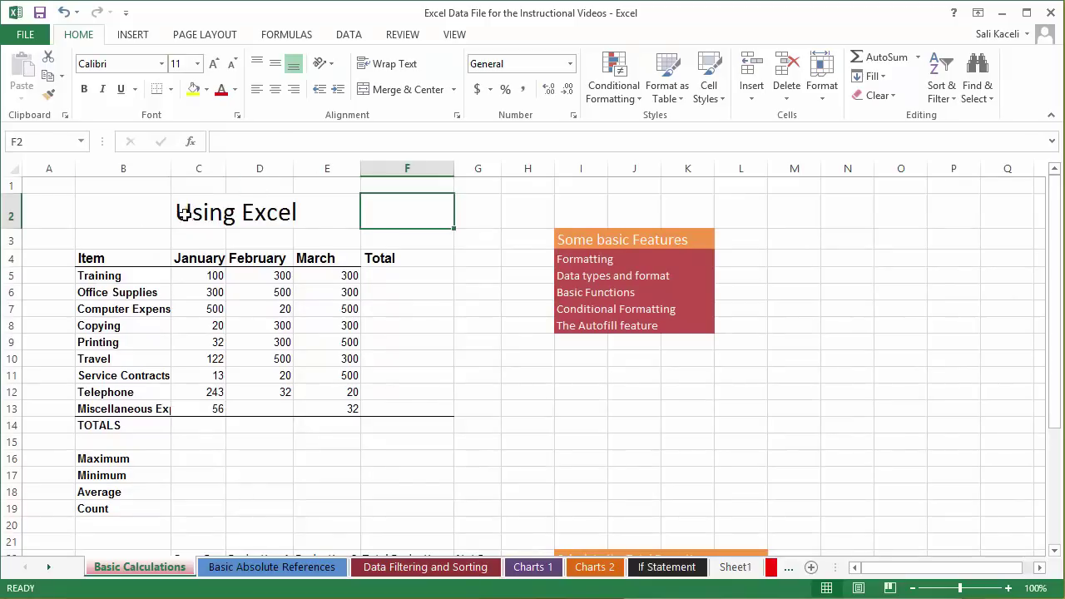
left_click(97, 207)
left_click_drag(122, 208, 400, 214)
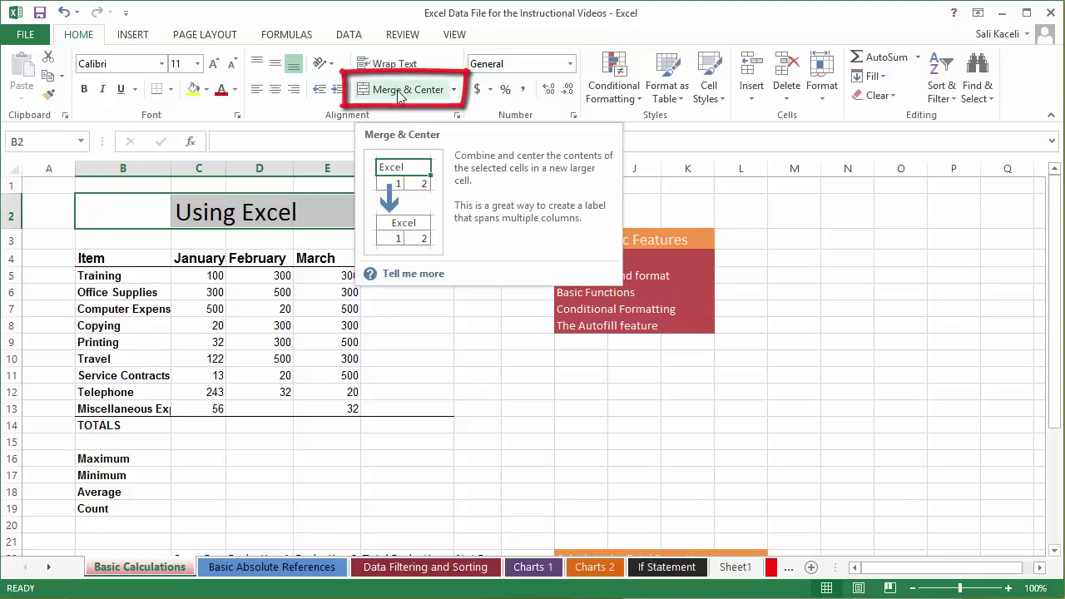
left_click(453, 90)
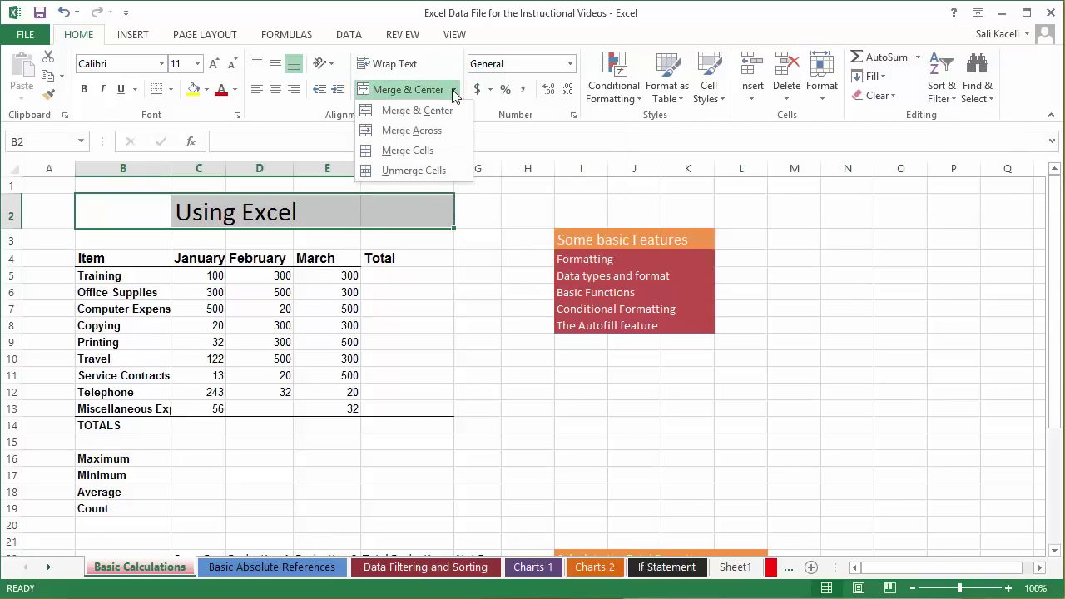
left_click(388, 93)
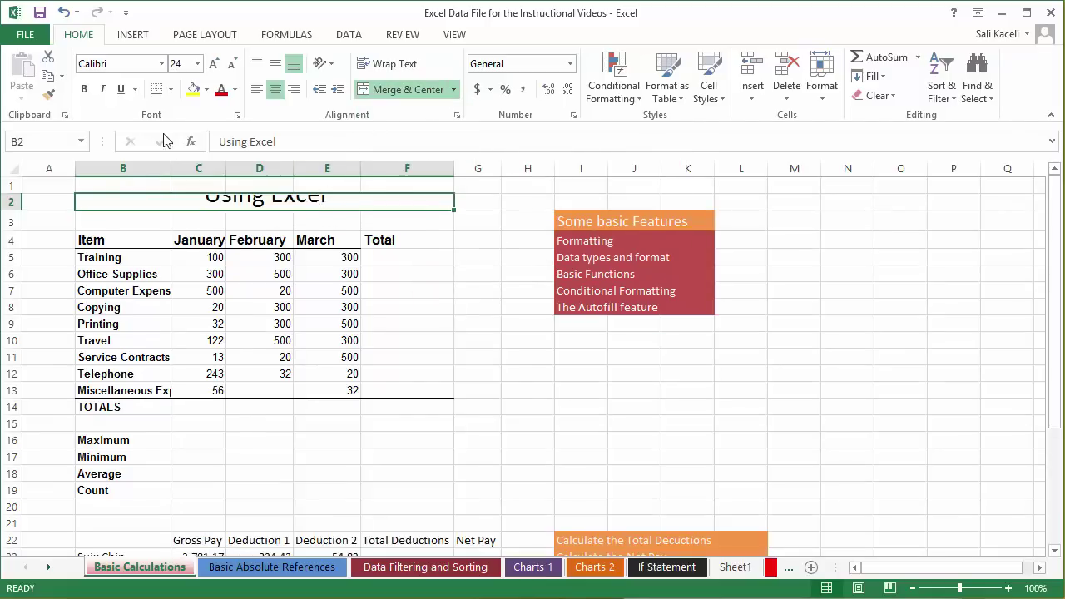
Step: Increase the merged title's font size to 28 pt and make row 2 taller
left_click(214, 64)
left_click(214, 64)
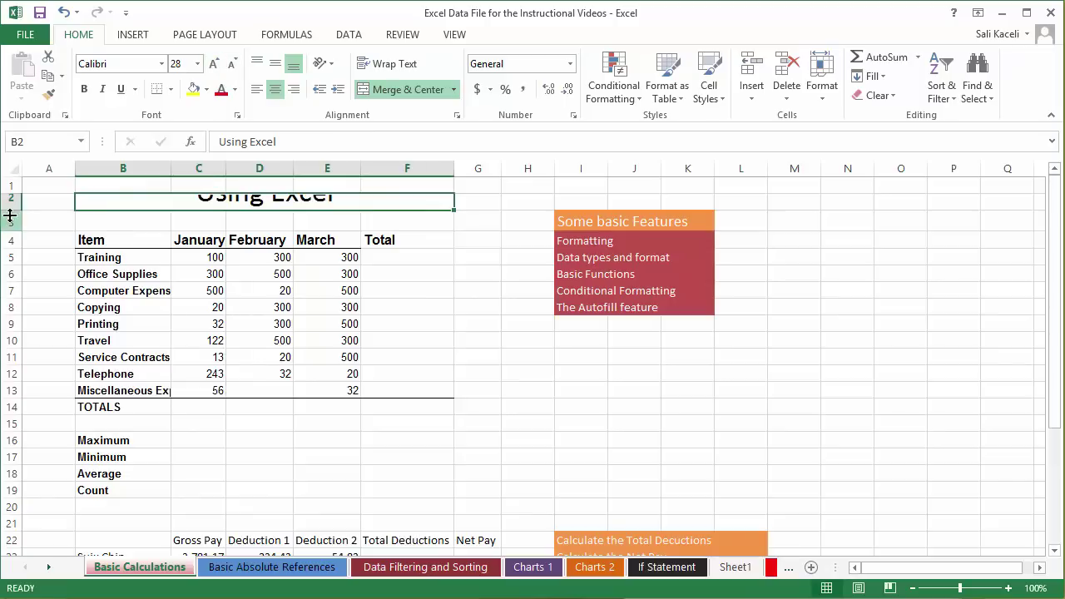
left_click(173, 215)
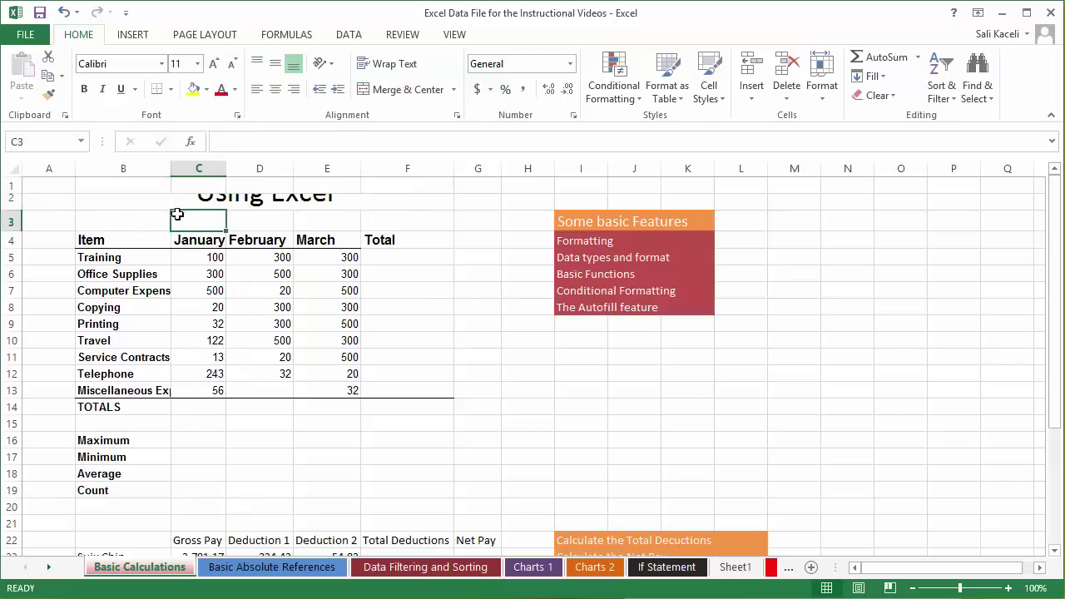
left_click(150, 204)
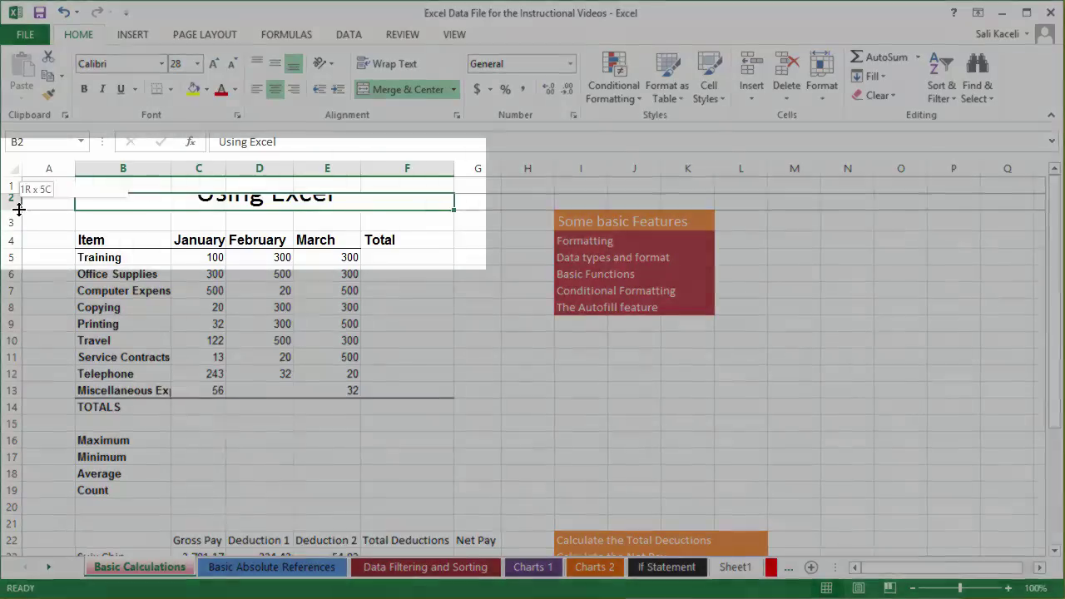
left_click_drag(19, 209, 17, 219)
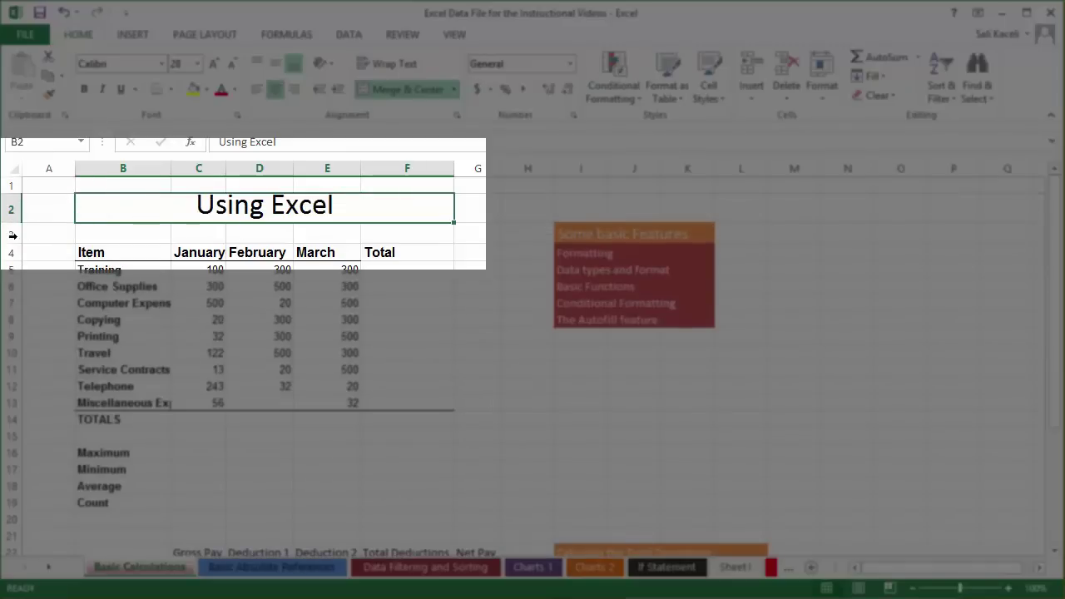
left_click_drag(16, 223, 15, 216)
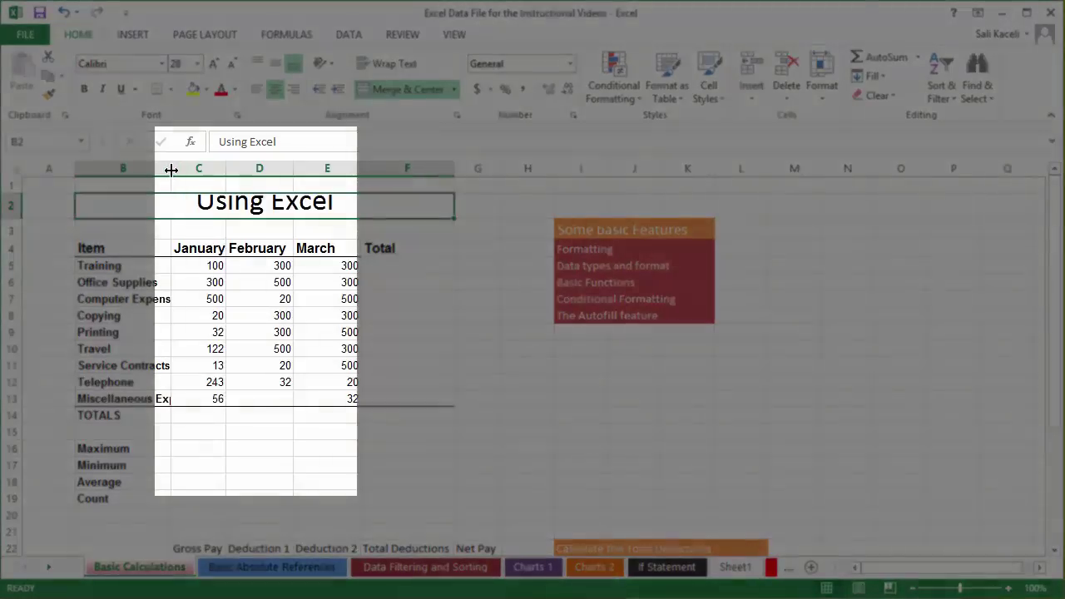
Step: Try auto-fitting column B and adjust its width manually to just past the Miscellaneous Expense label
left_click_drag(171, 169, 185, 172)
left_click(185, 172)
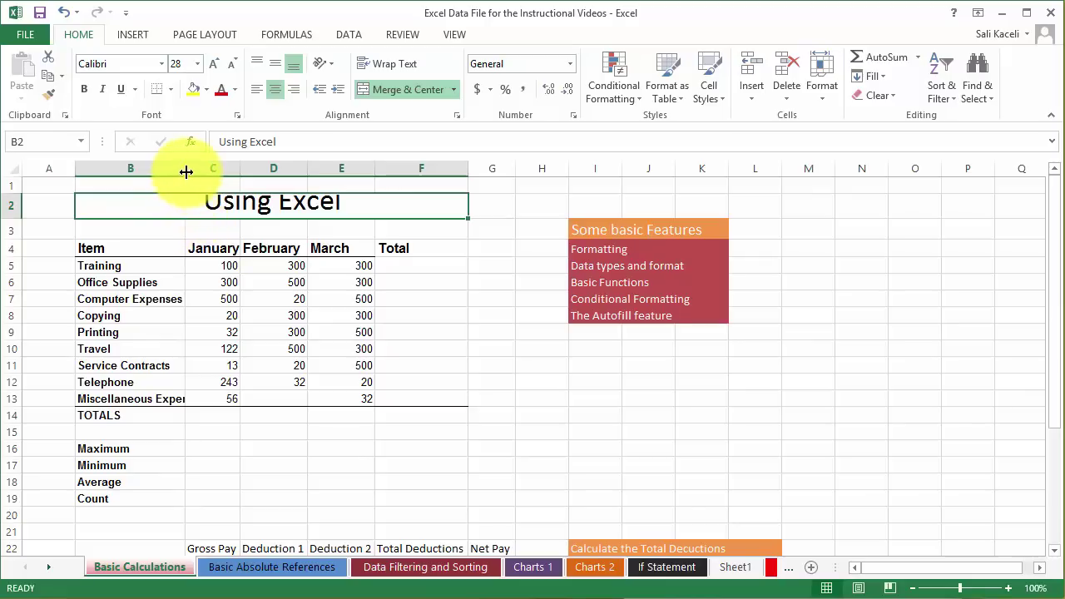
left_click_drag(185, 168, 203, 171)
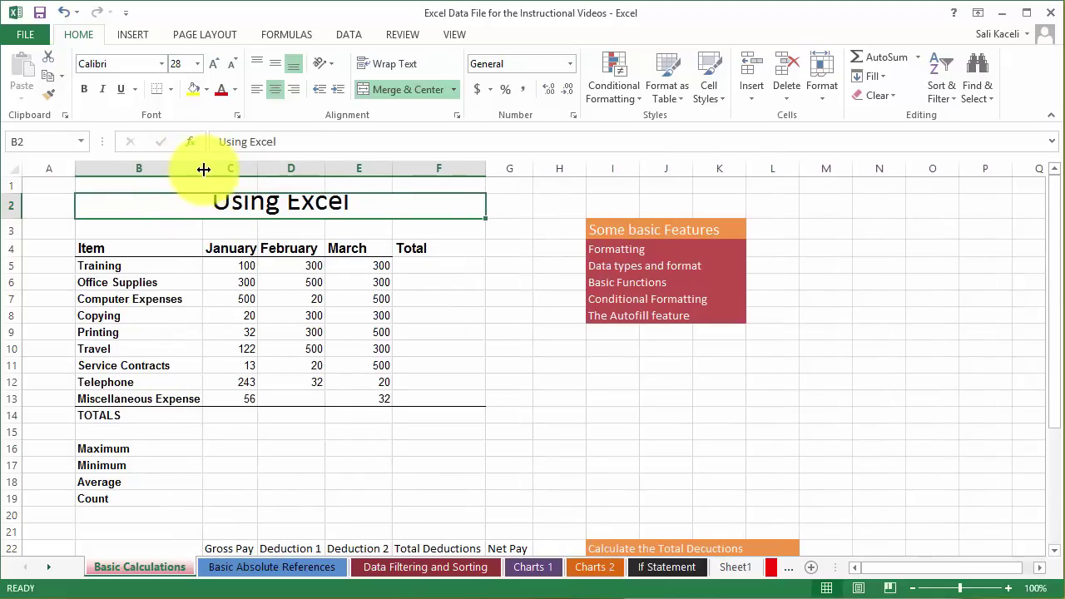
double_click(203, 169)
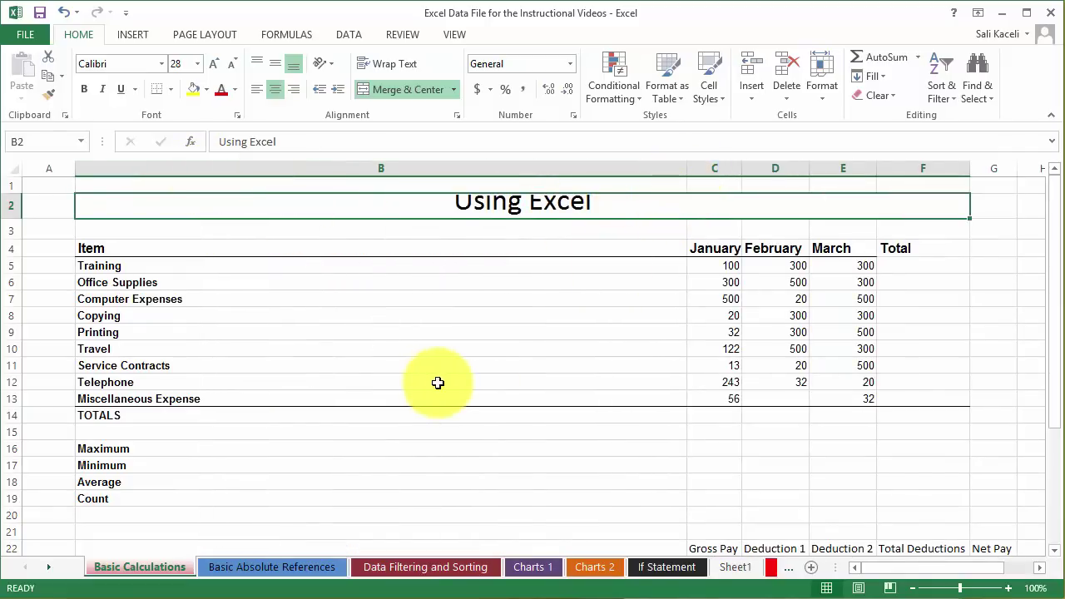
scroll(435, 380, "down", 4)
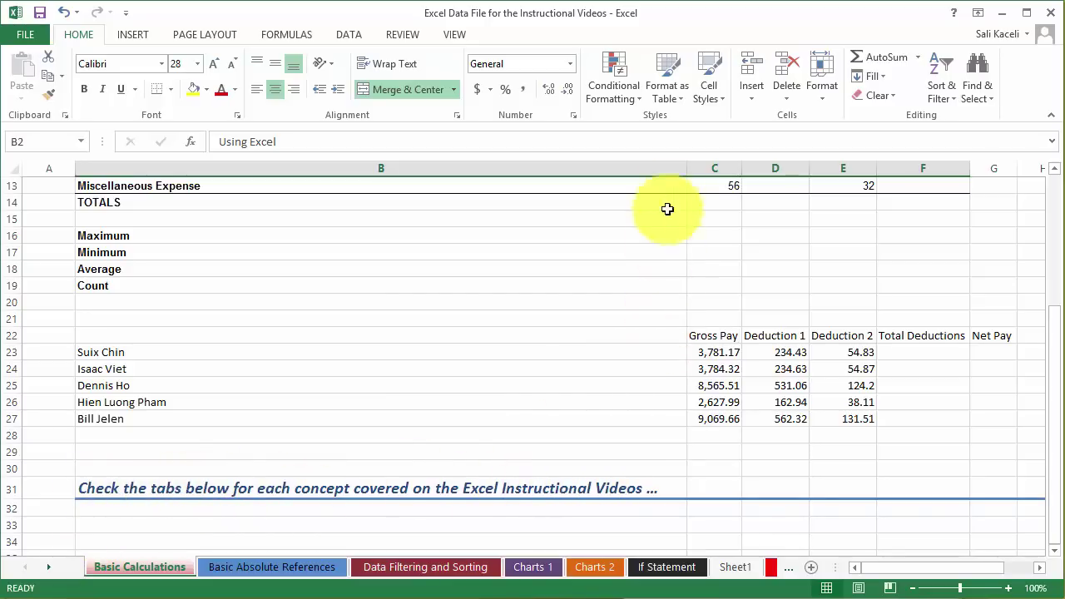
scroll(688, 255, "up", 4)
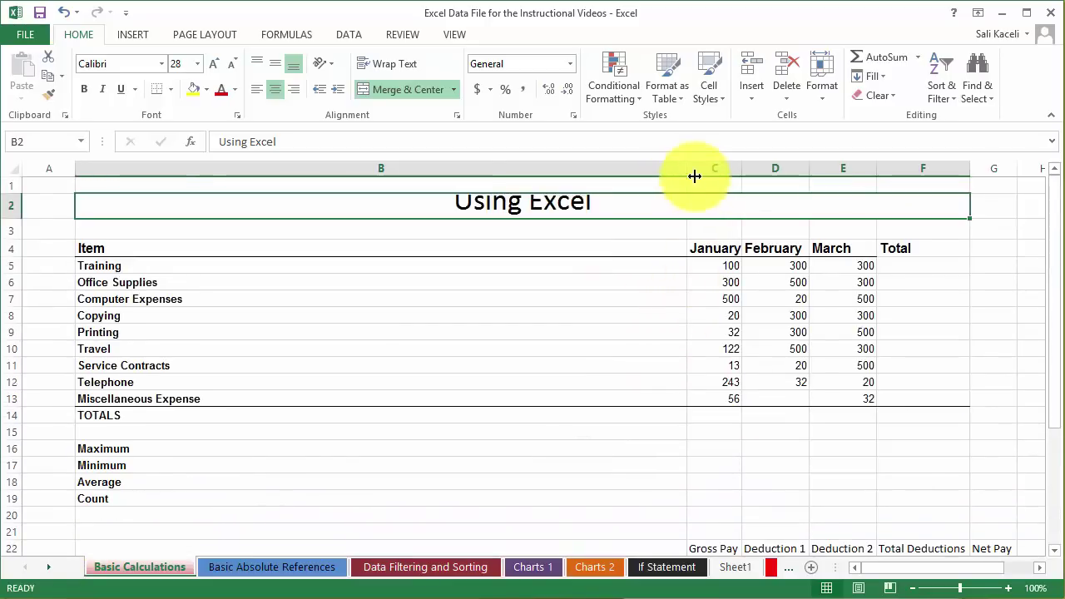
left_click_drag(689, 167, 214, 215)
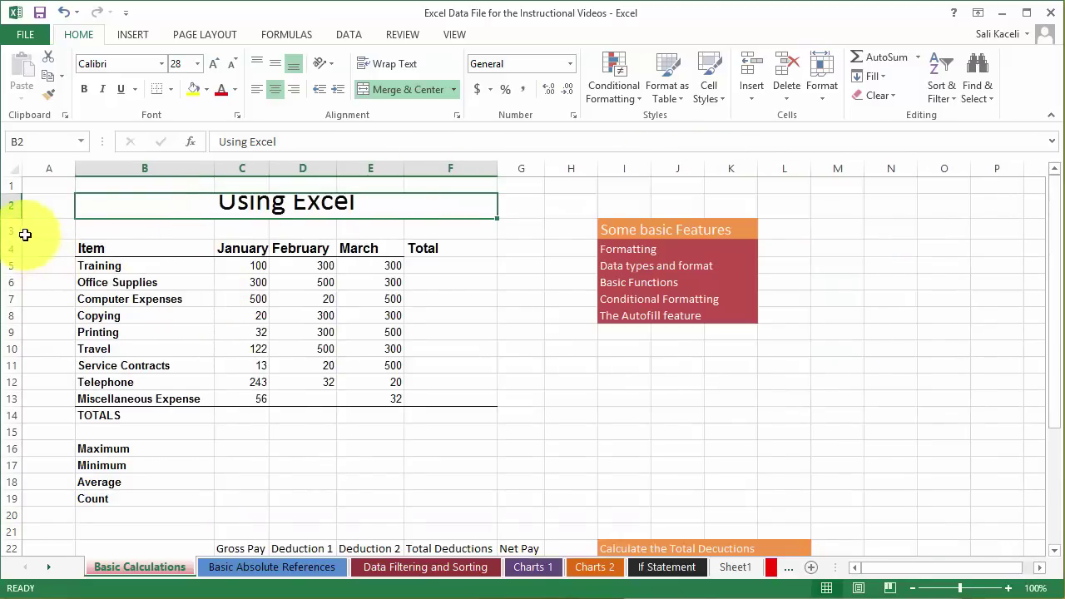
Step: Increase row 2's height to fit the whole title and make the title bold
left_click_drag(11, 218, 10, 225)
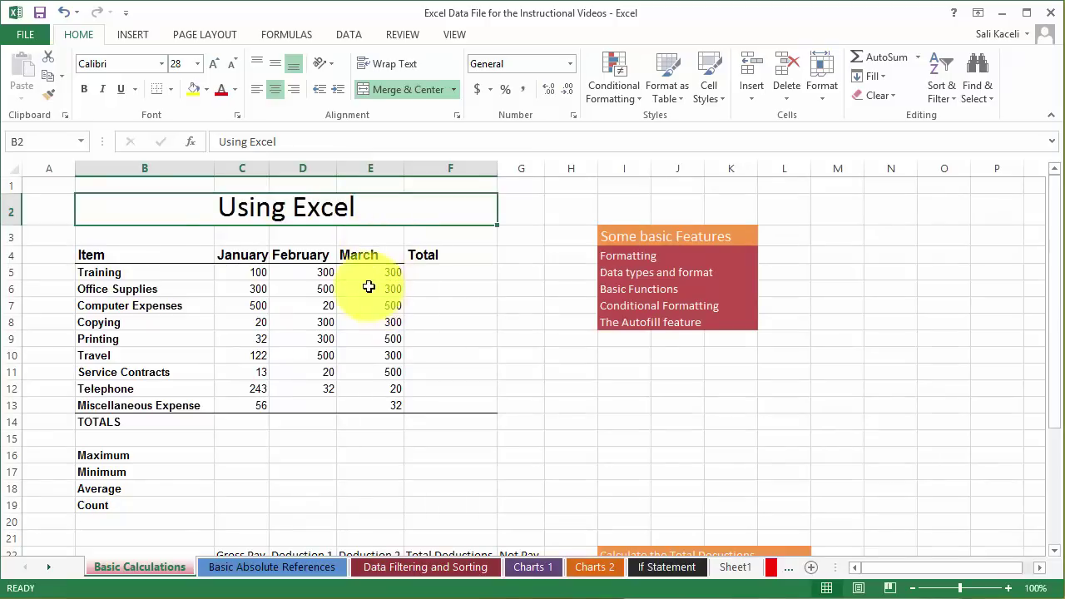
left_click(85, 89)
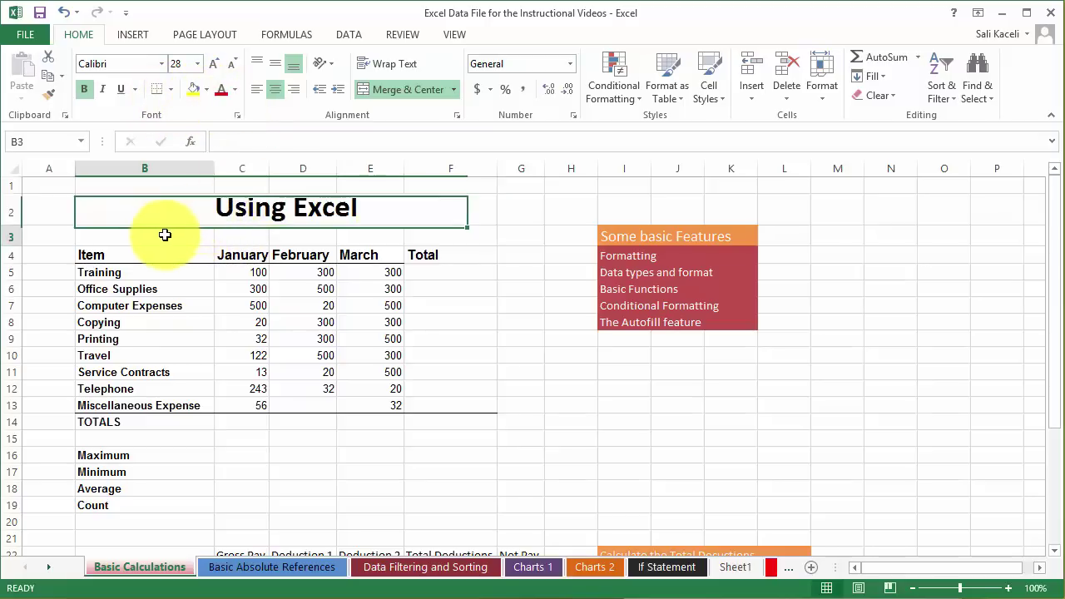
key("ctrl+z")
key("ctrl+y")
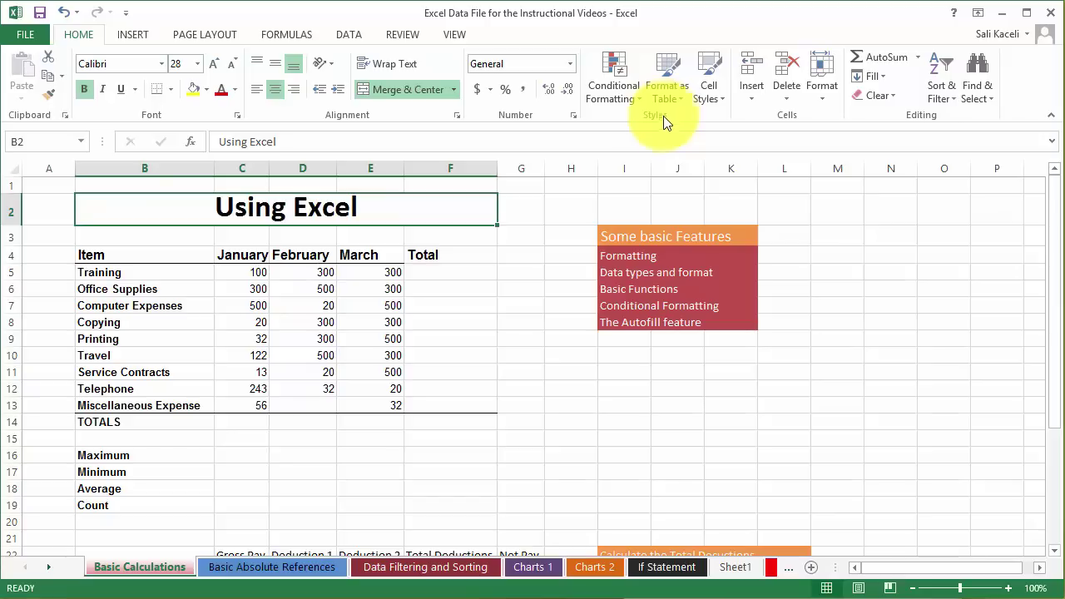
Step: Apply the Heading 1 cell style to the merged "Using Excel" title
left_click(705, 98)
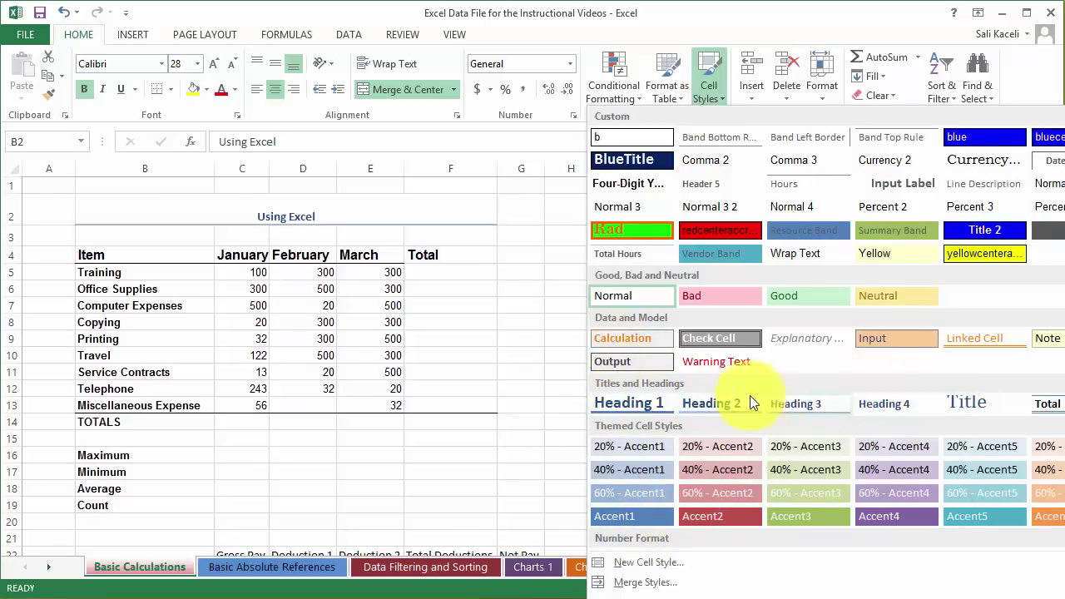
left_click(634, 409)
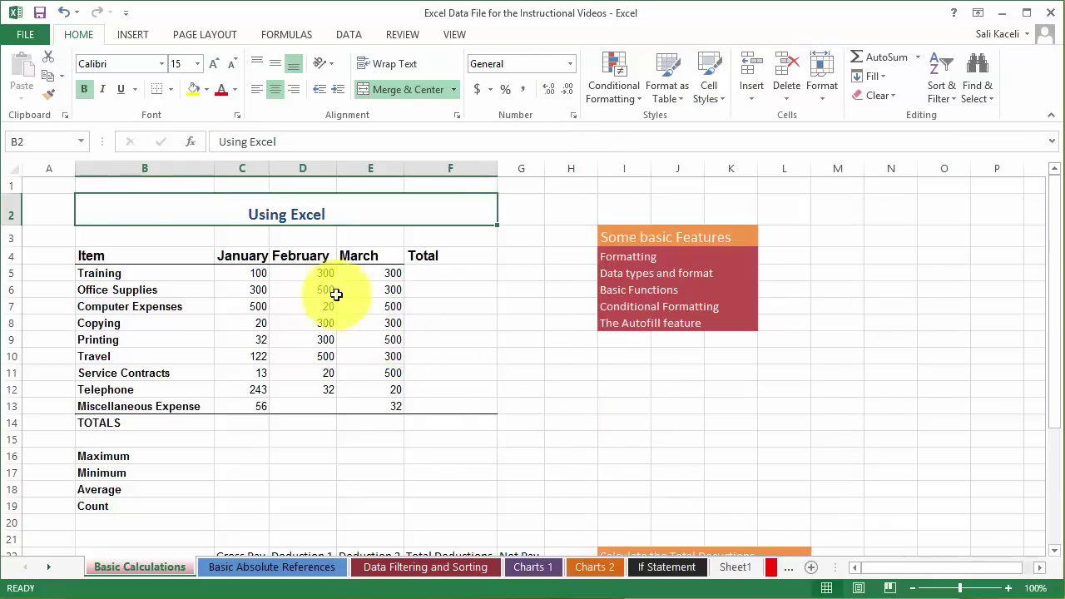
left_click(314, 253)
left_click(284, 218)
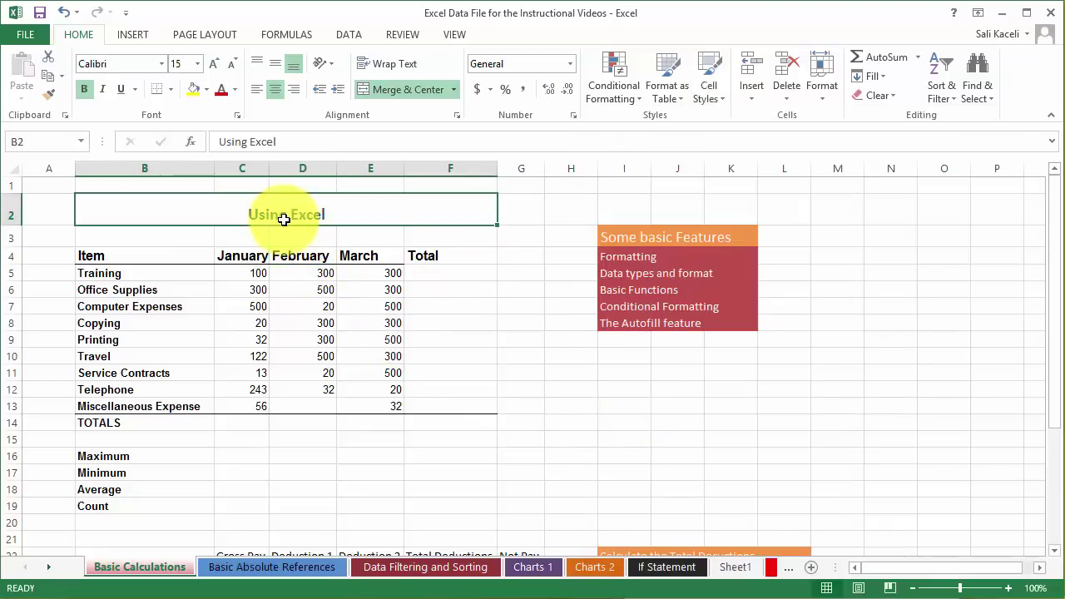
right_click(254, 217)
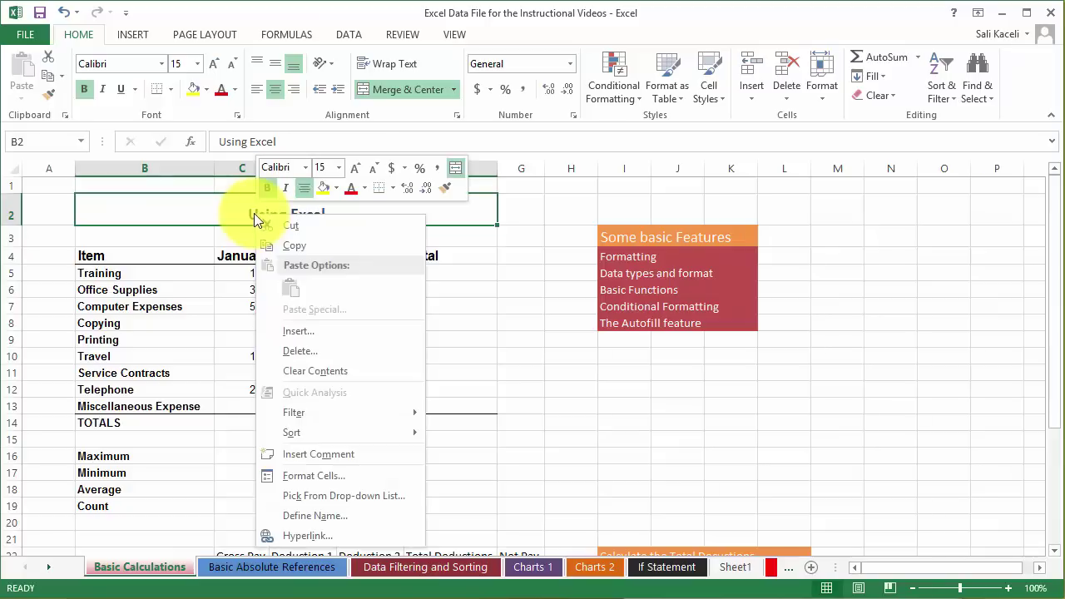
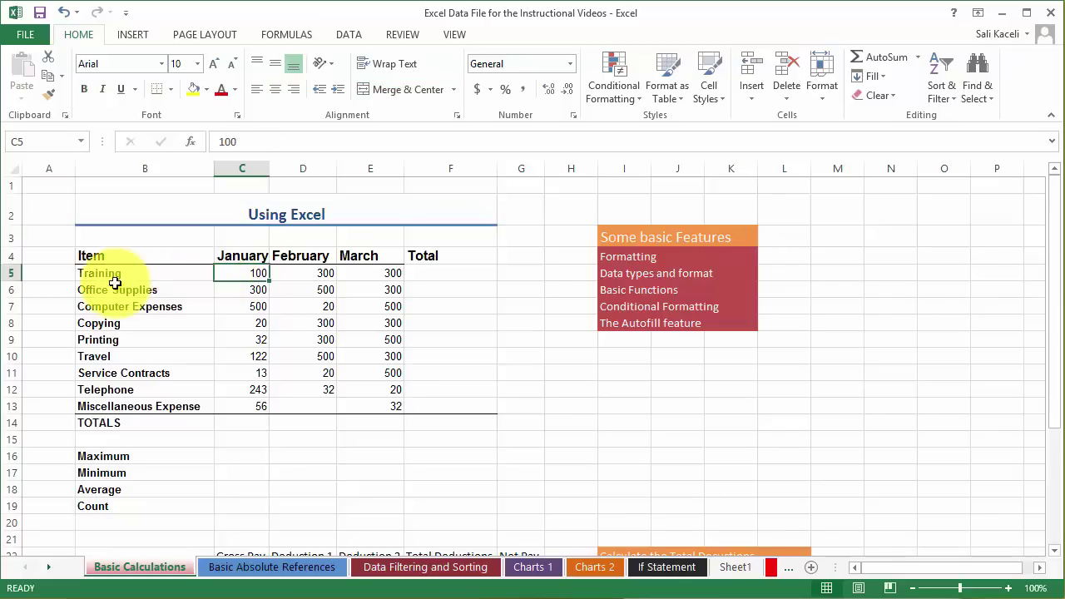
Step: Format the January to March expense amounts in C5:E13 as Currency
left_click(108, 274)
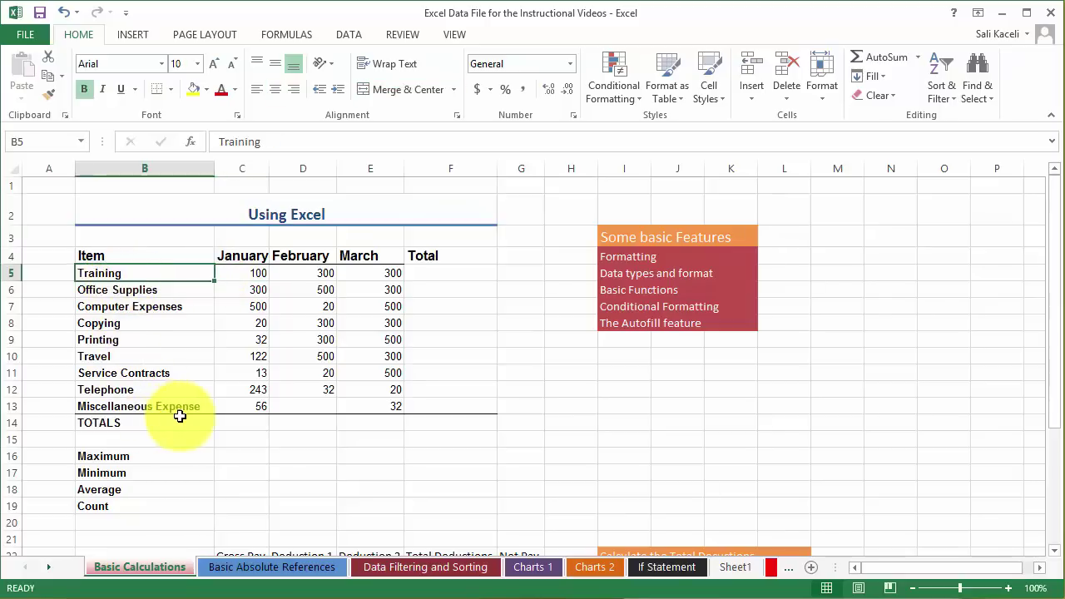
left_click(240, 275)
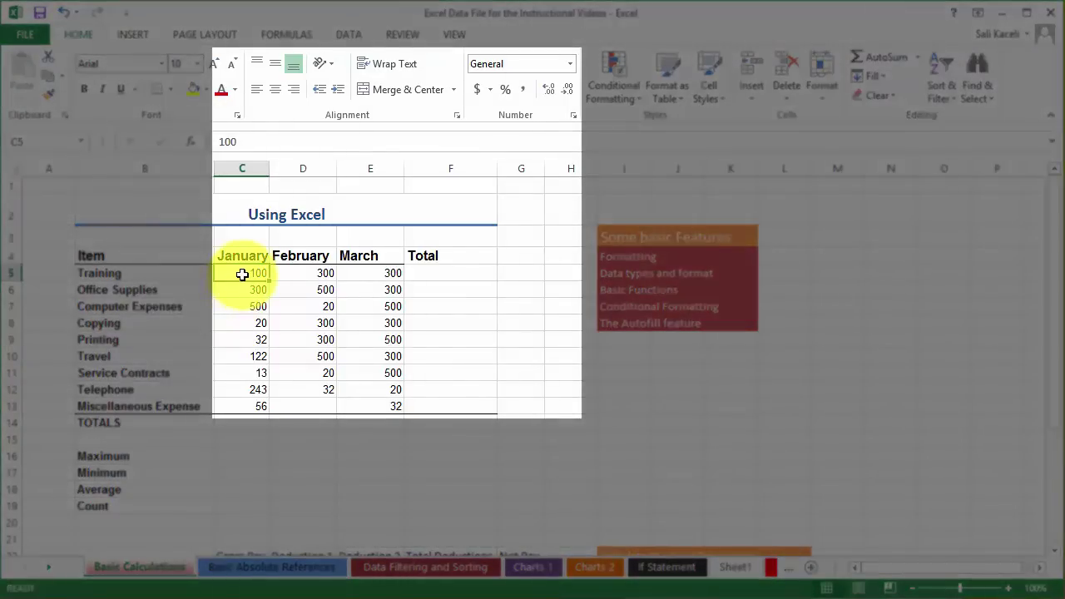
left_click_drag(239, 277, 354, 404)
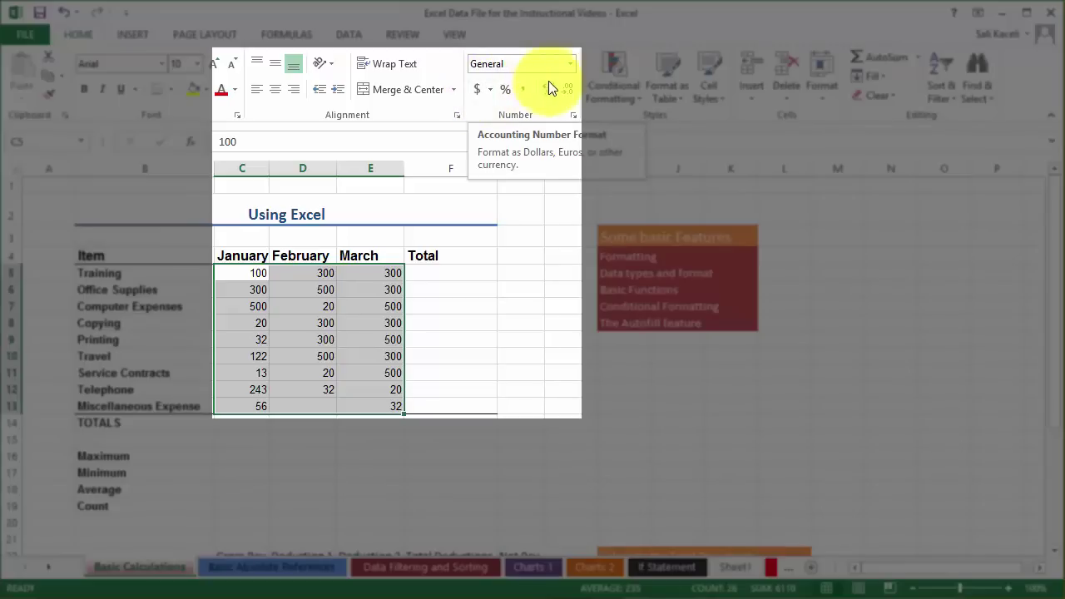
left_click(570, 64)
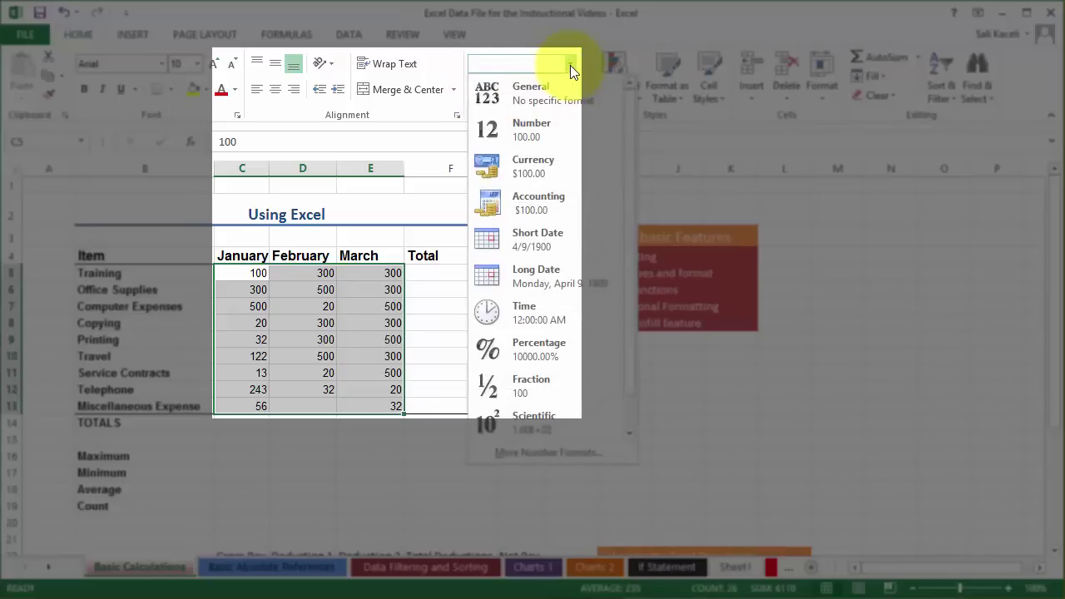
left_click(506, 162)
left_click(308, 405)
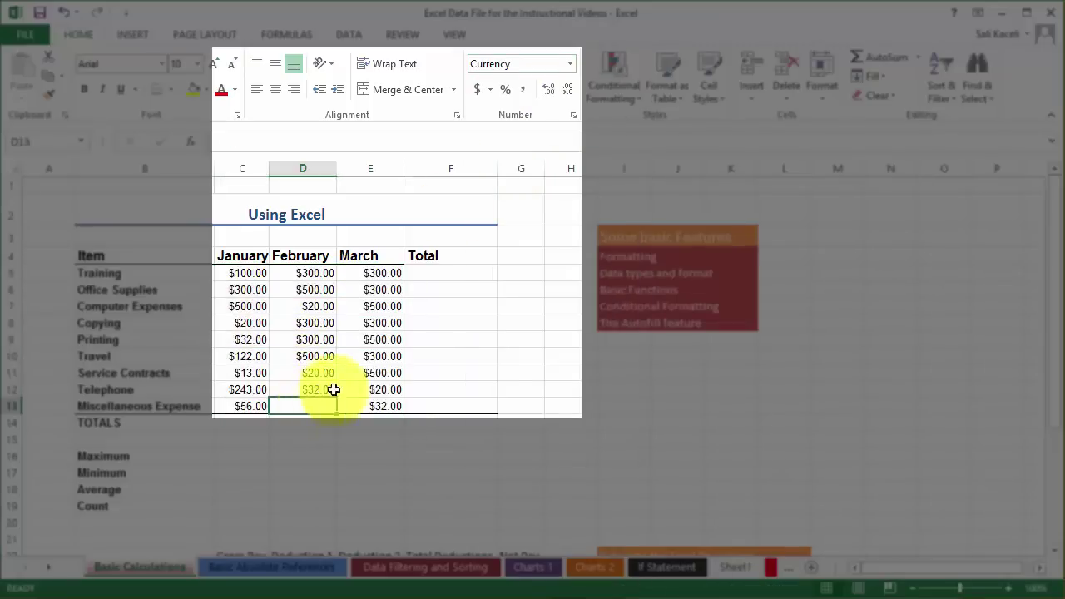
Step: Apply the Accounting number format to C5:F14, covering the monthly expenses, the Total column and the TOTALS row
left_click(491, 92)
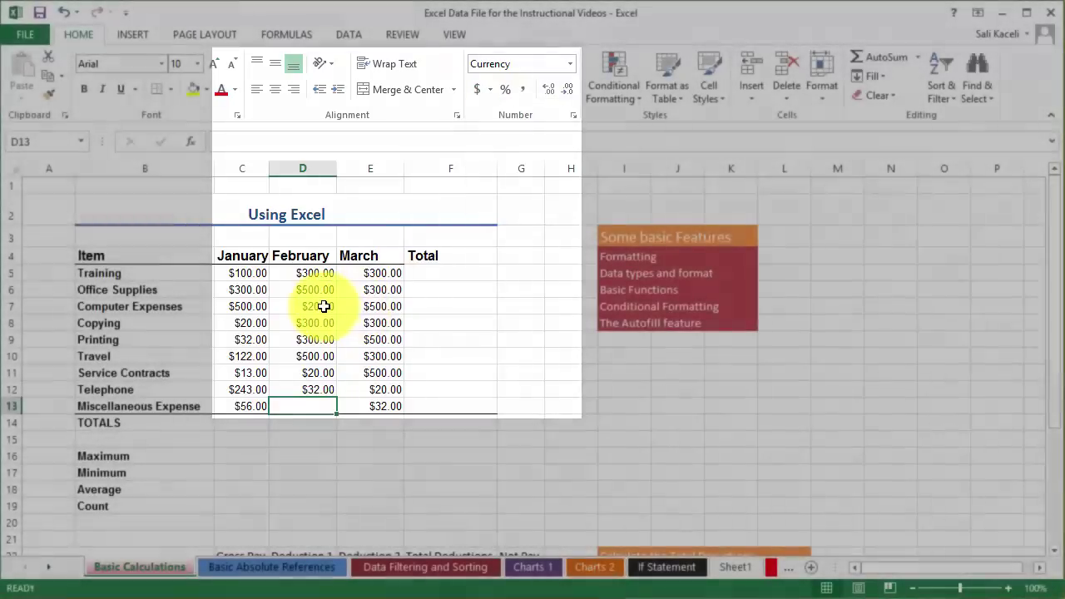
left_click(315, 291)
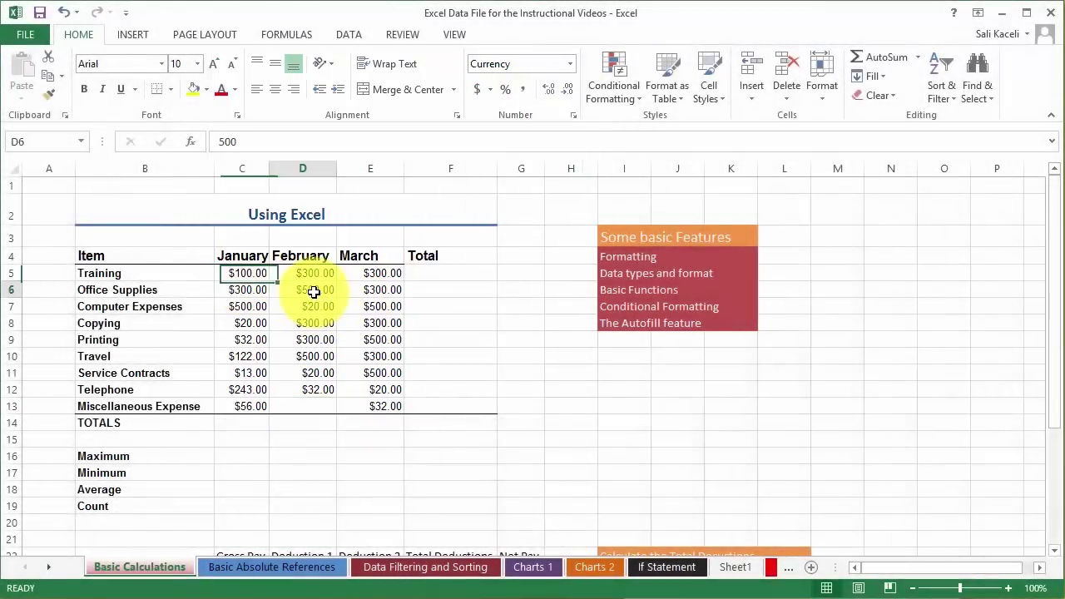
left_click_drag(260, 277, 445, 422)
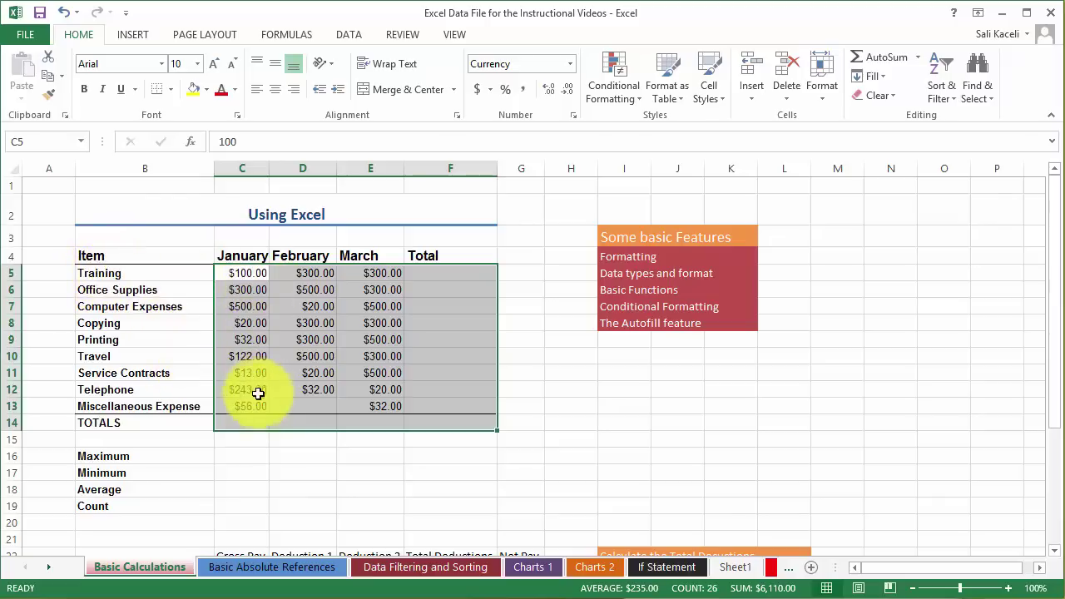
left_click(251, 419)
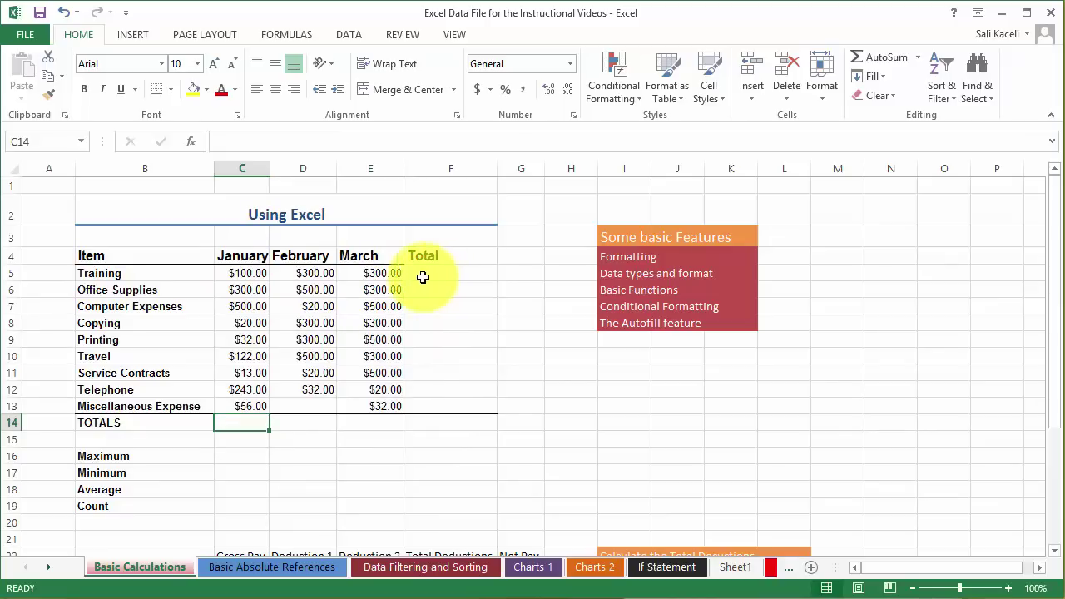
left_click_drag(235, 273, 428, 420)
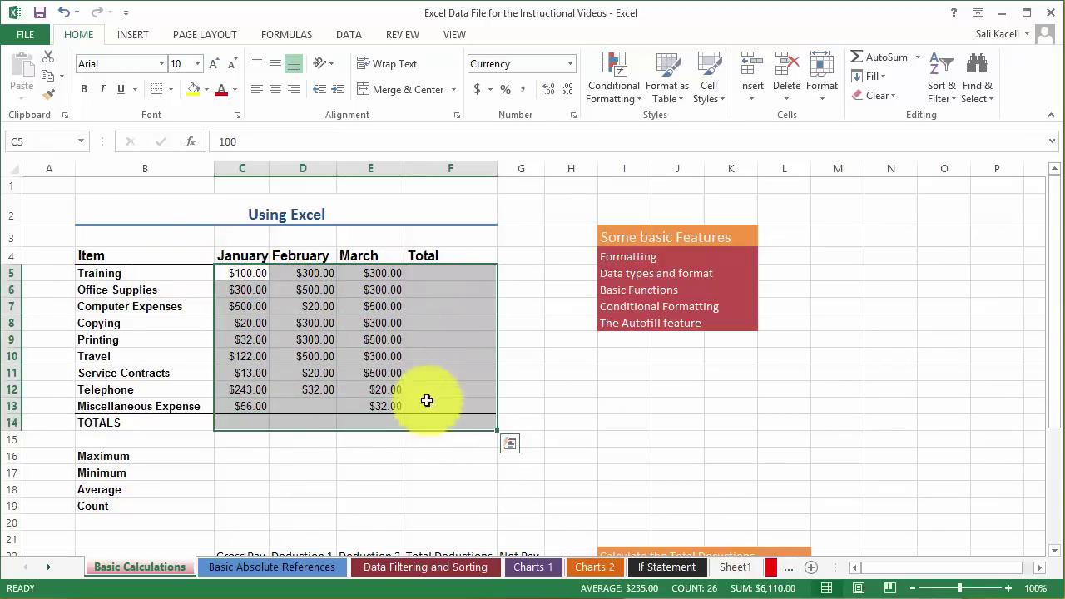
left_click(476, 90)
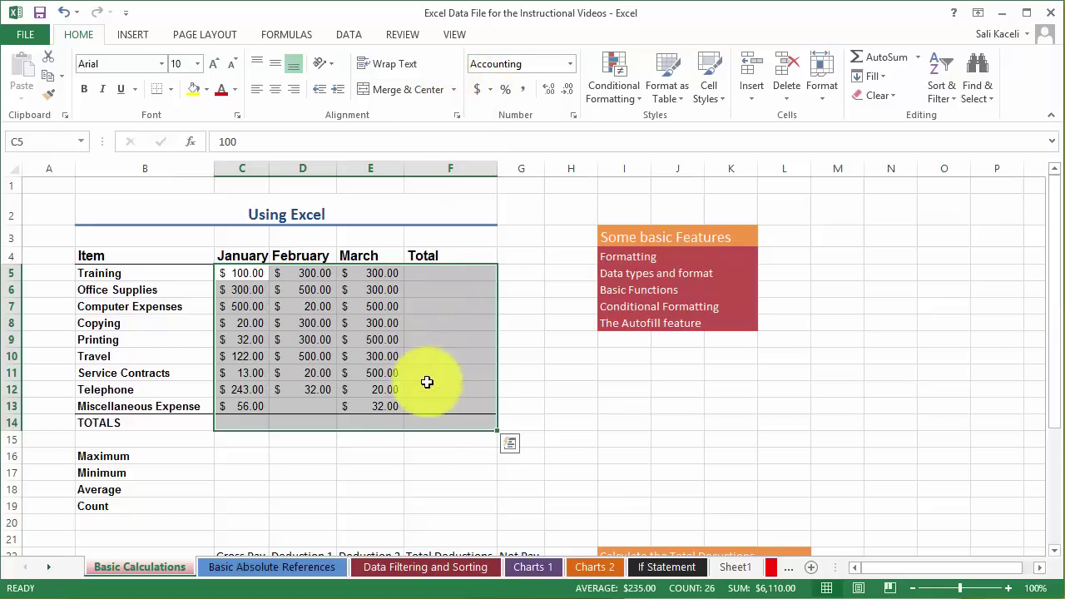
left_click(424, 376)
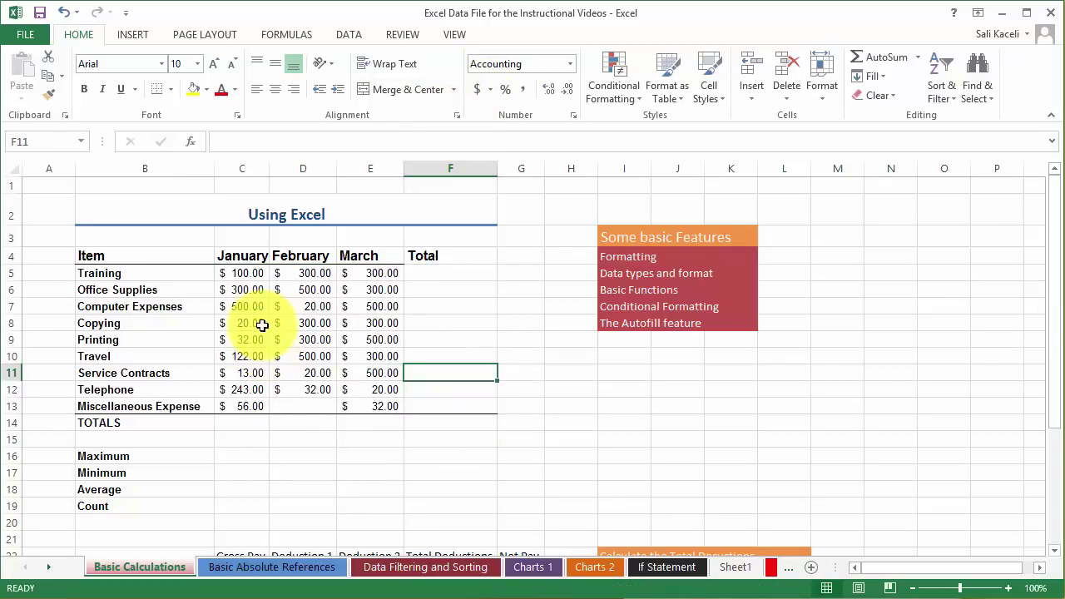
Step: Add a note beneath the Some basic Features box: "=" in J10 and "starts the formulas" in K10
left_click(254, 424)
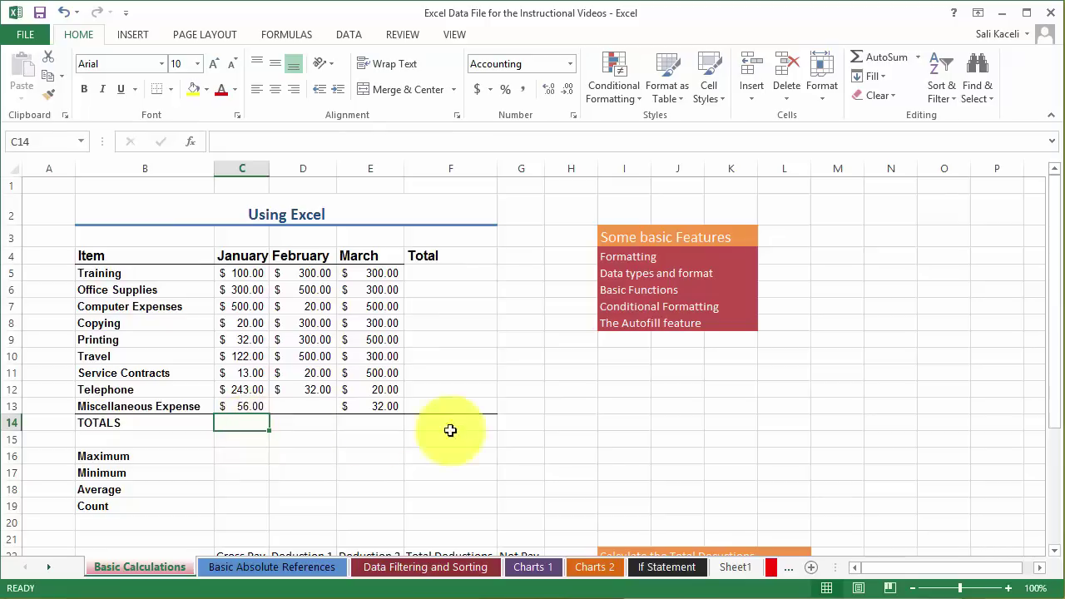
left_click(695, 359)
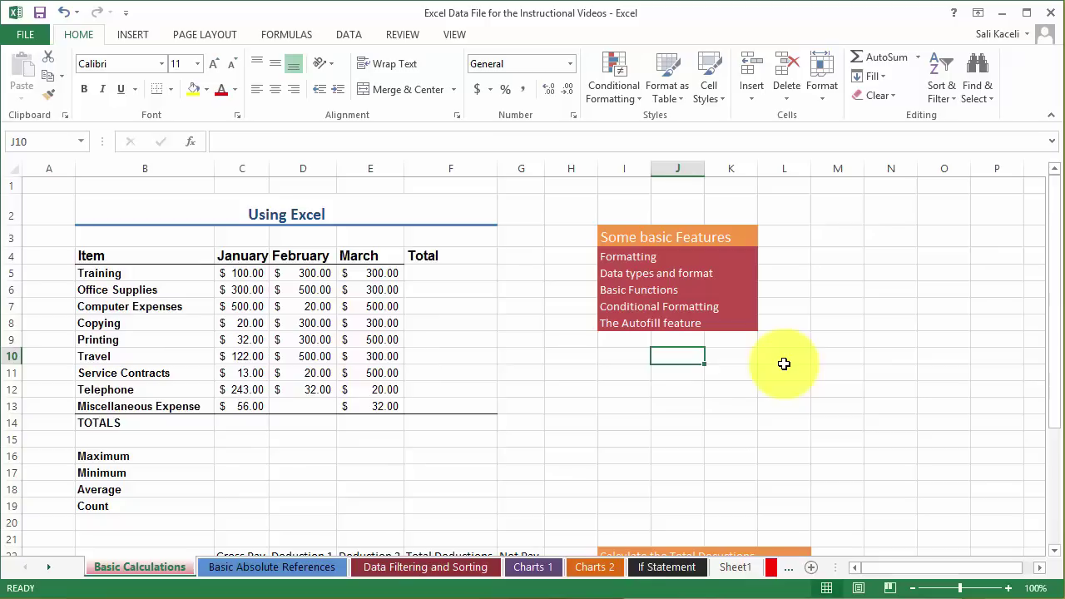
type("=")
left_click(746, 360)
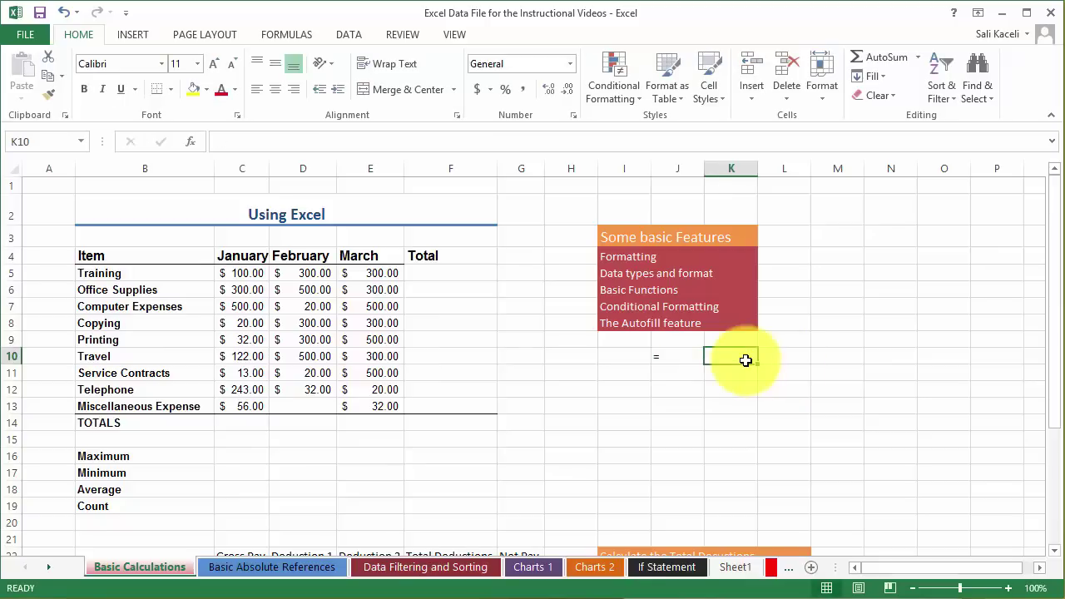
type("starts")
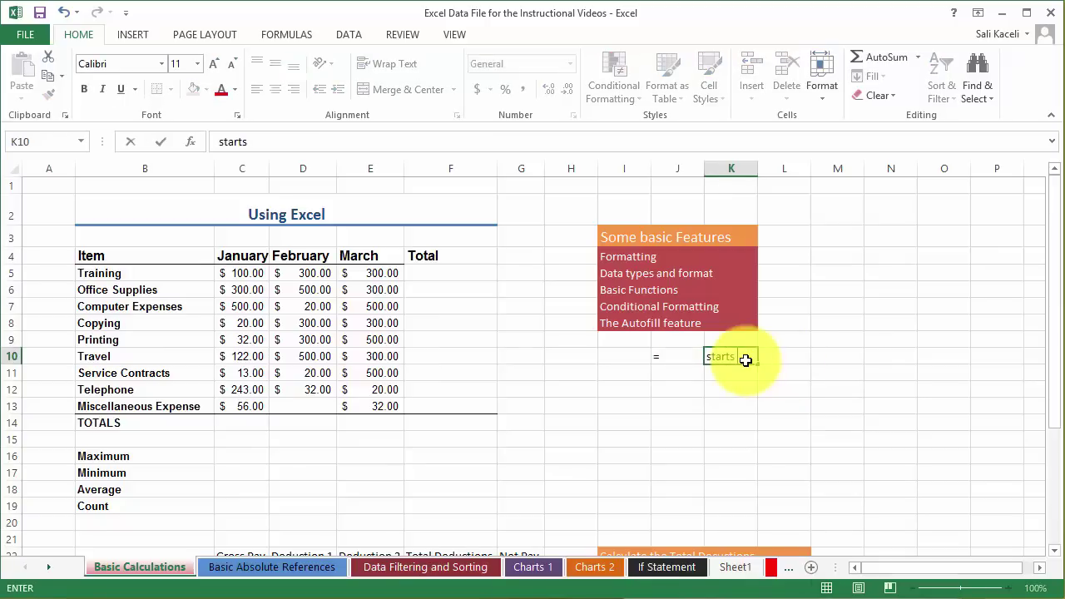
type(" the formulas")
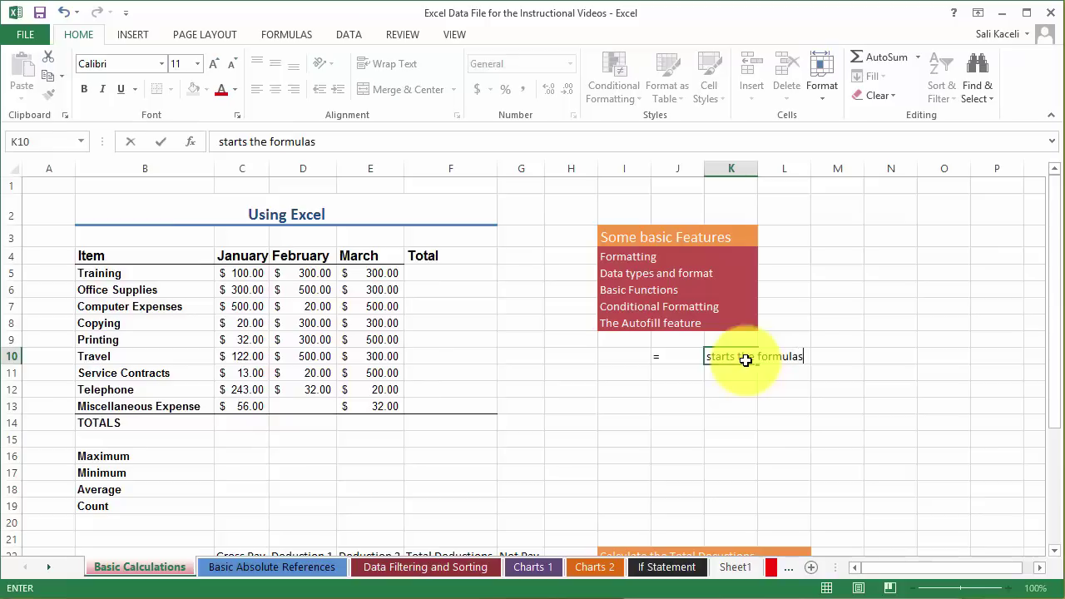
left_click(687, 374)
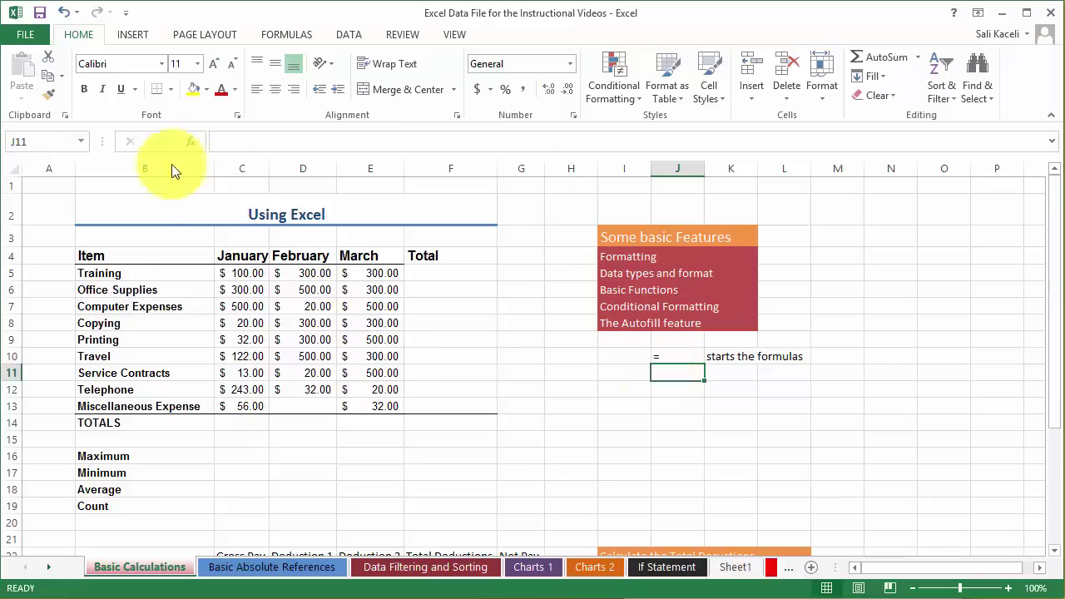
left_click_drag(254, 272, 262, 400)
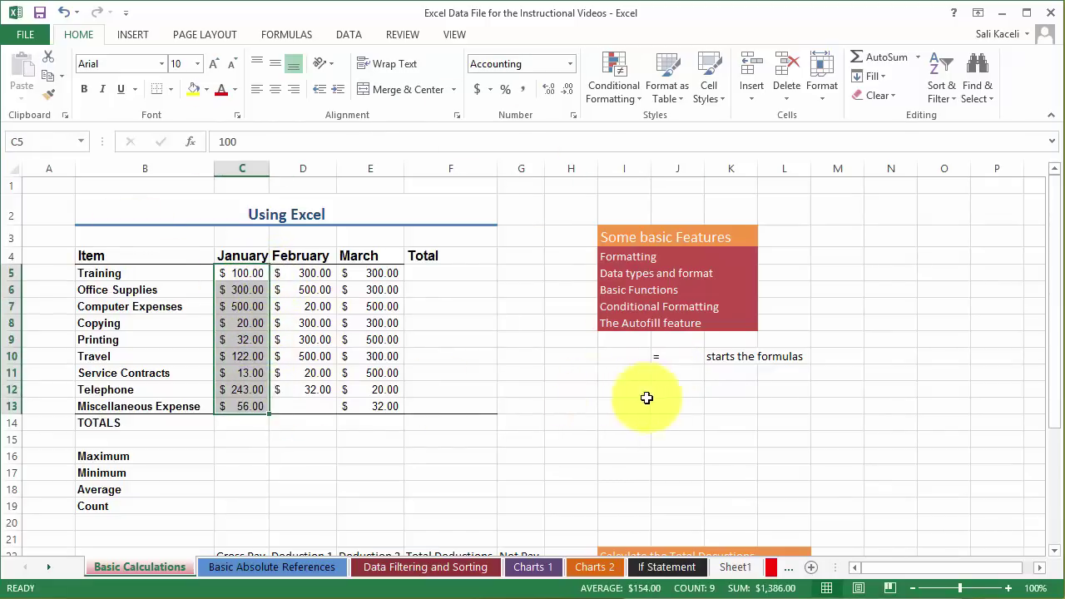
left_click(730, 375)
left_click(682, 375)
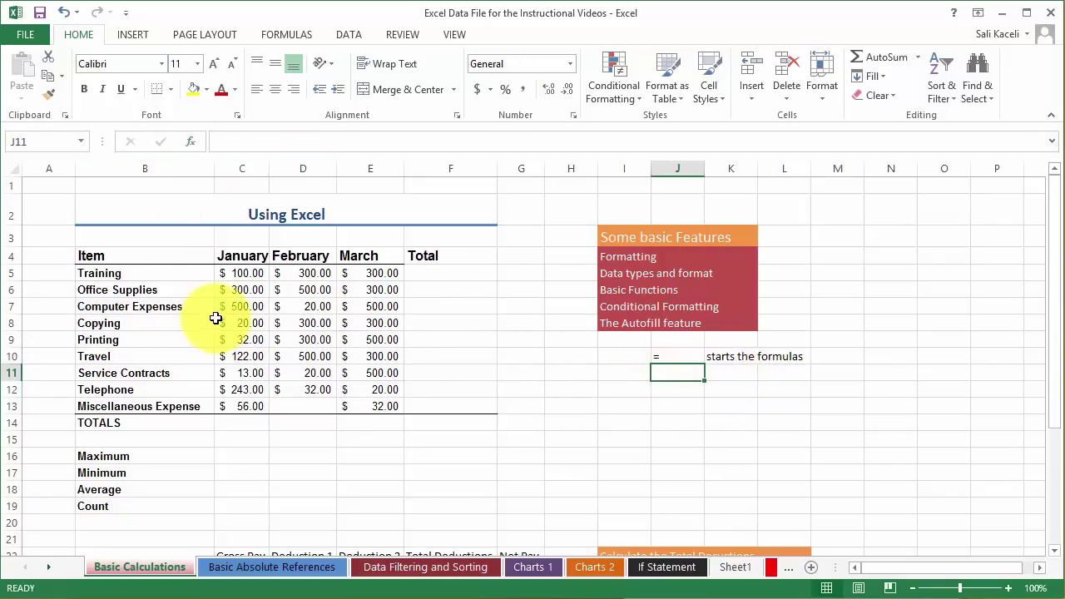
Step: Open Insert Function for the January Computer Expenses cell and browse the functions in the All category
left_click(249, 308)
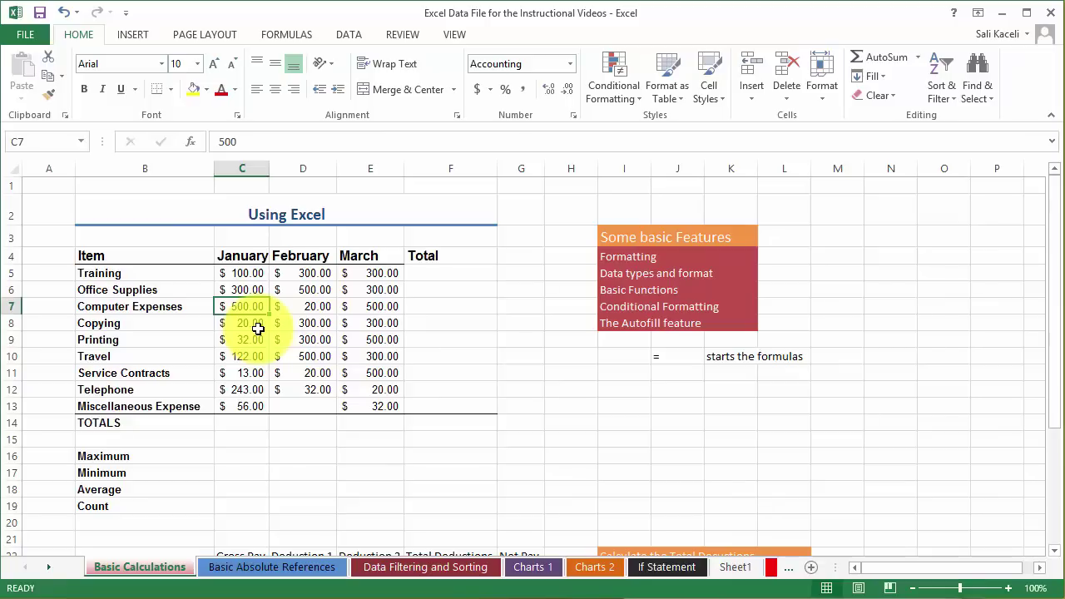
left_click(121, 36)
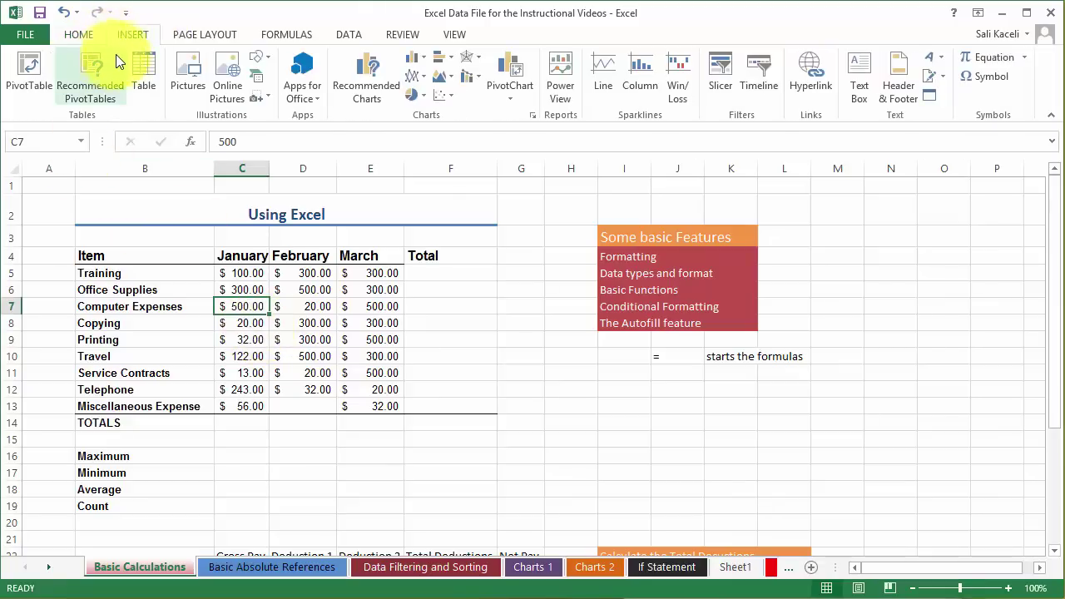
left_click(296, 35)
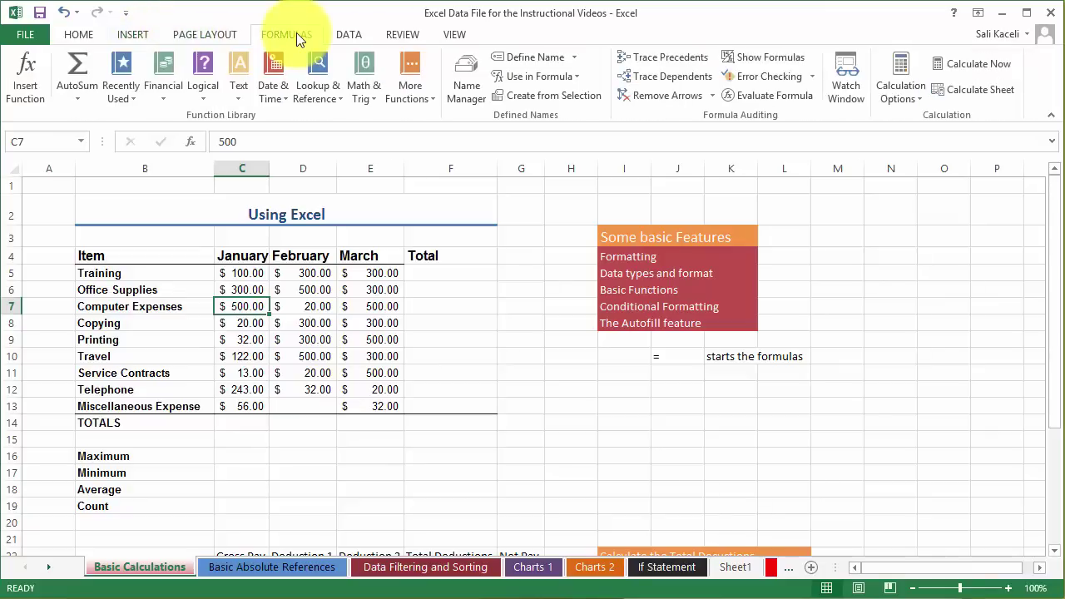
left_click(27, 91)
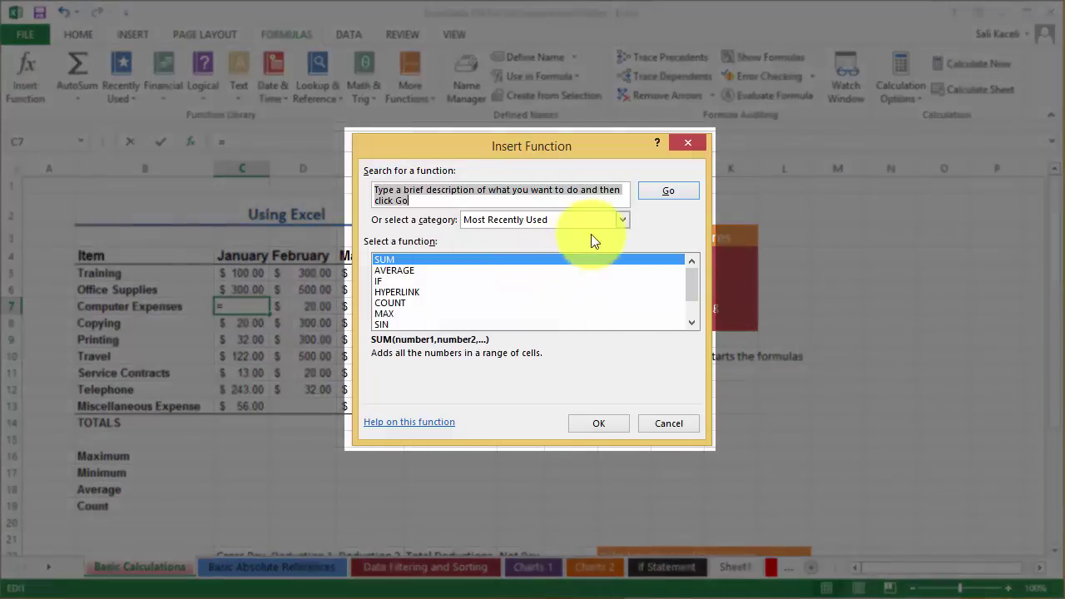
left_click(621, 220)
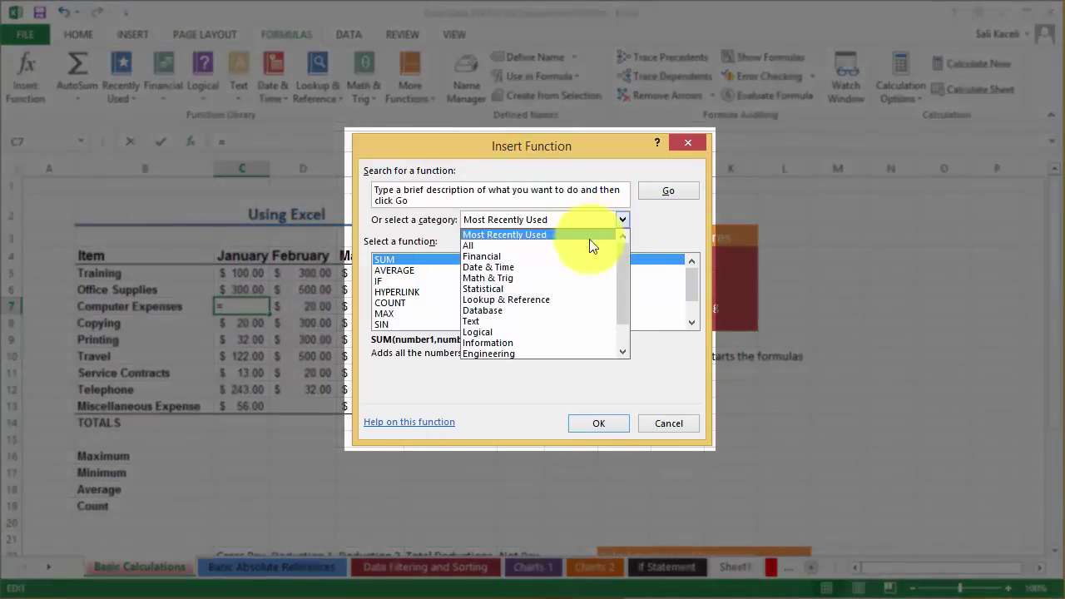
left_click(507, 247)
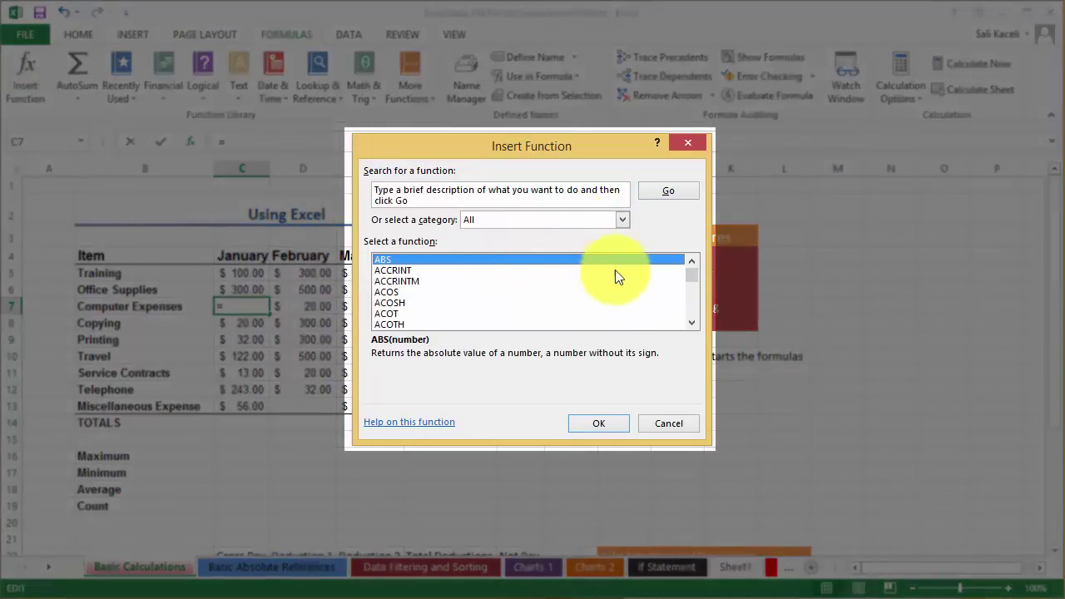
left_click(692, 323)
left_click(692, 323)
left_click_drag(692, 322, 692, 323)
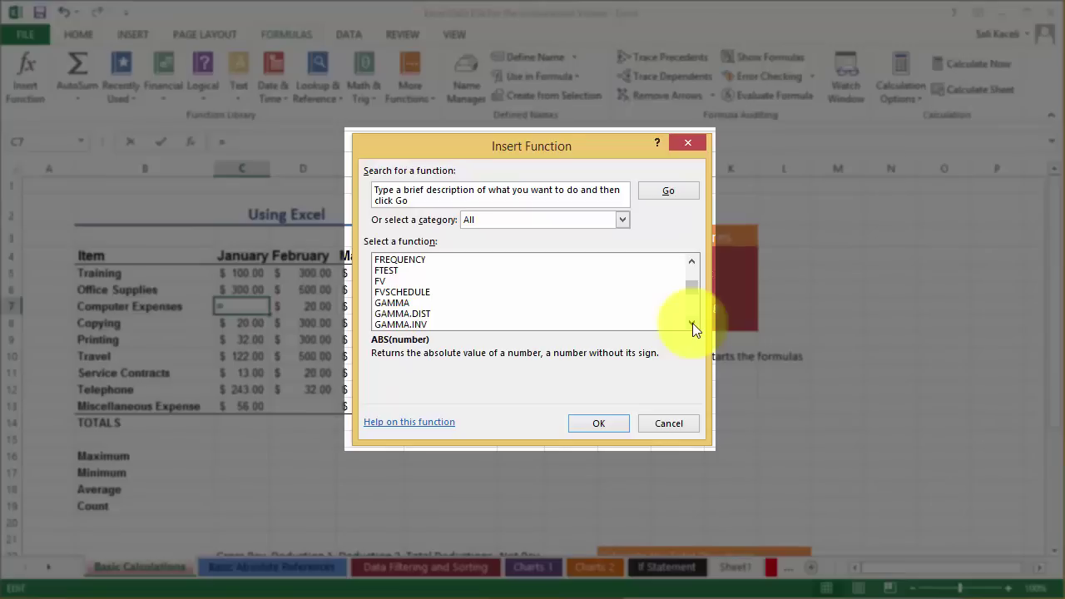
left_click_drag(688, 293, 702, 265)
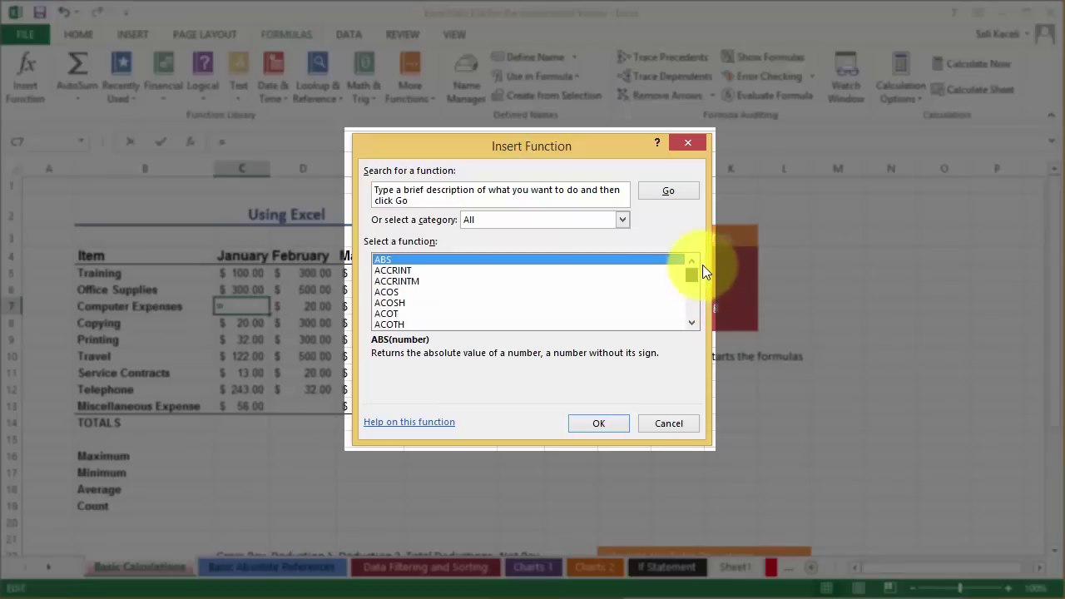
Step: Search for the function "sum" in Insert Function
left_click(440, 198)
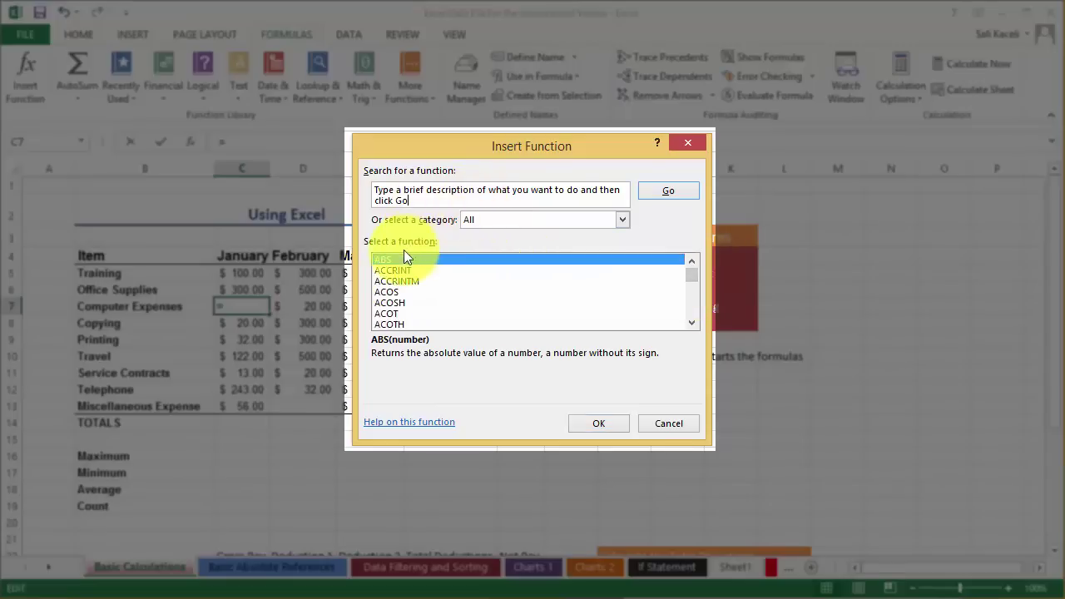
left_click_drag(605, 183, 142, 194)
type("sum")
key("Return")
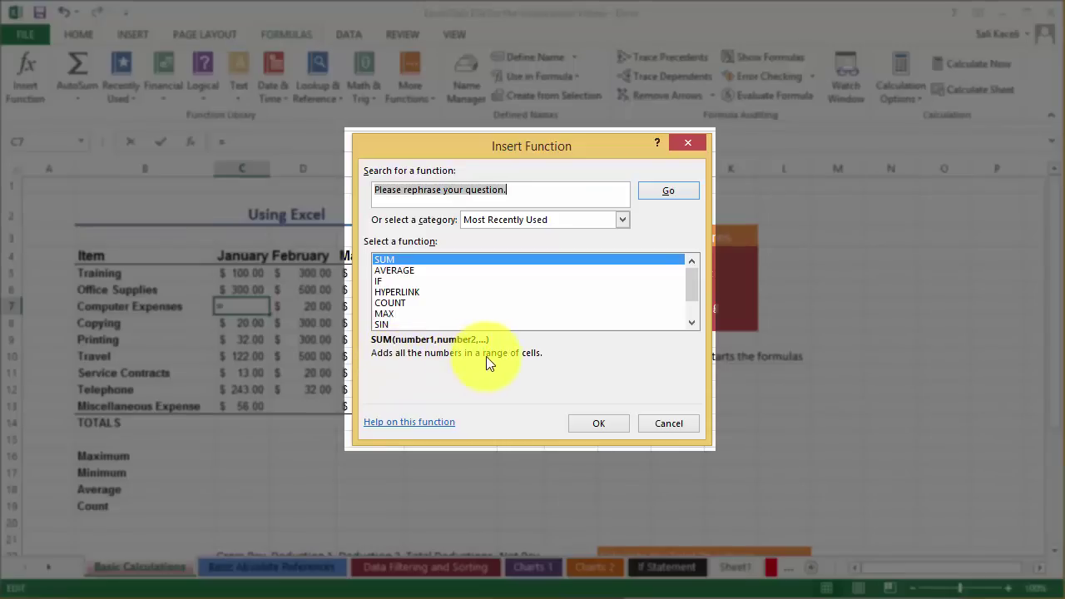
Step: Read the SUM function's help article, examining its syntax, remarks and example formulas, and cancel inserting a function
left_click(404, 423)
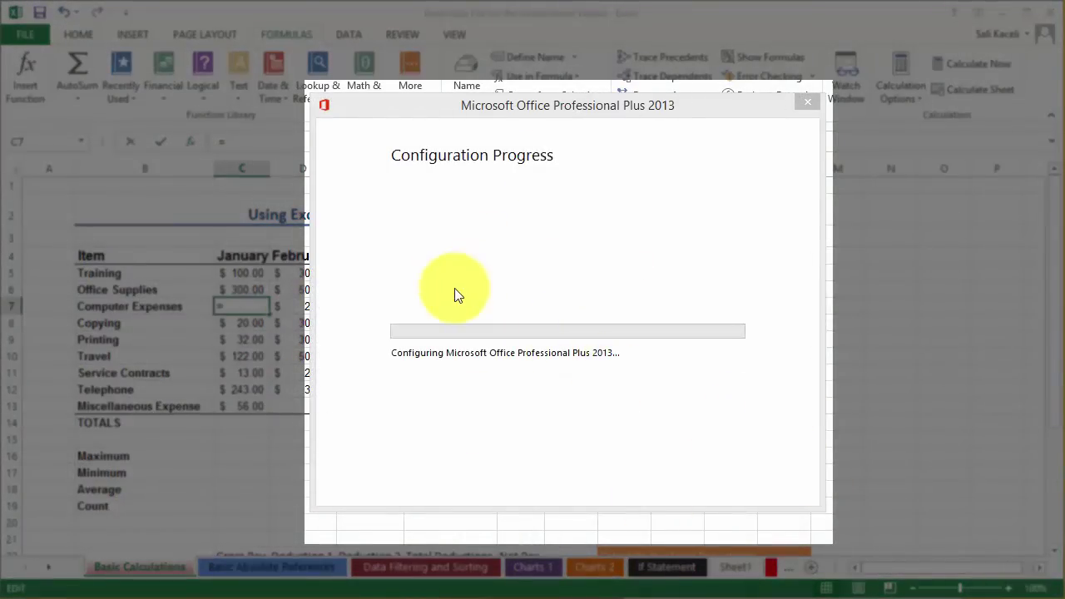
scroll(478, 367, "down", 2)
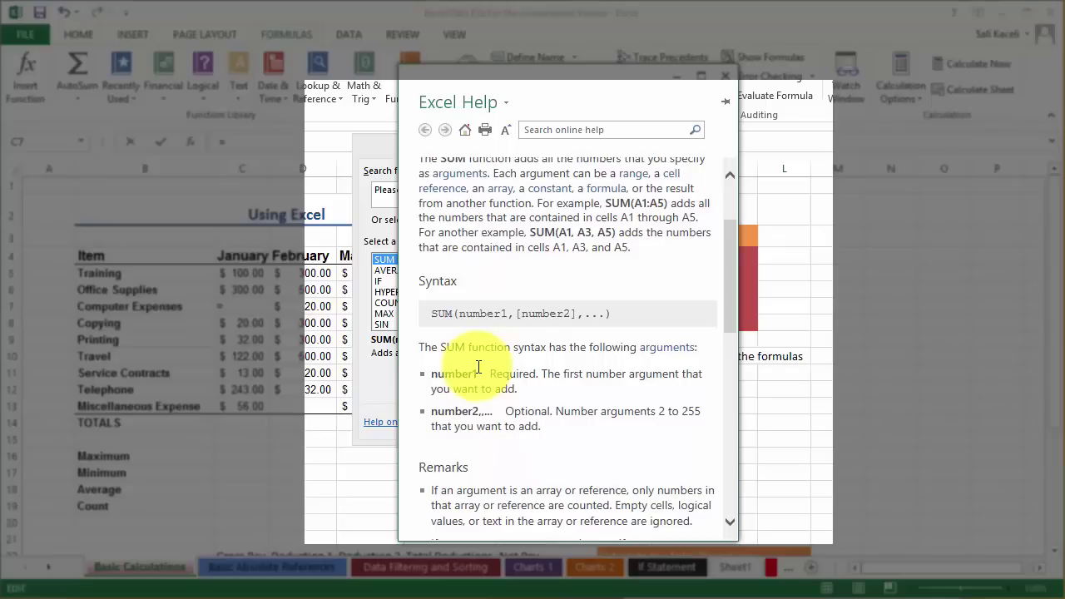
scroll(478, 367, "down", 5)
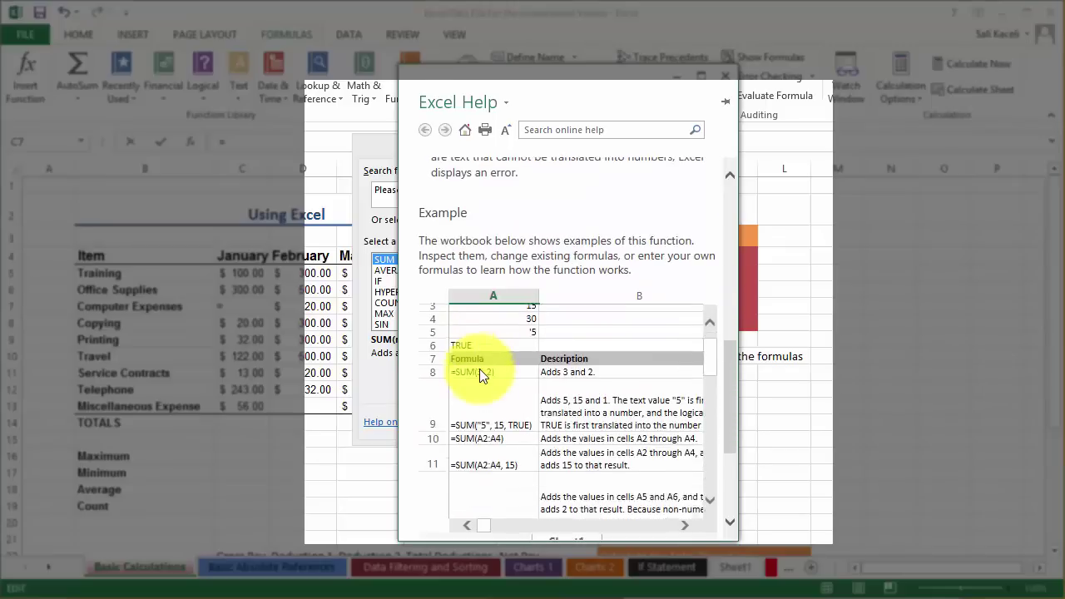
scroll(479, 374, "down", 1)
scroll(501, 374, "down", 2)
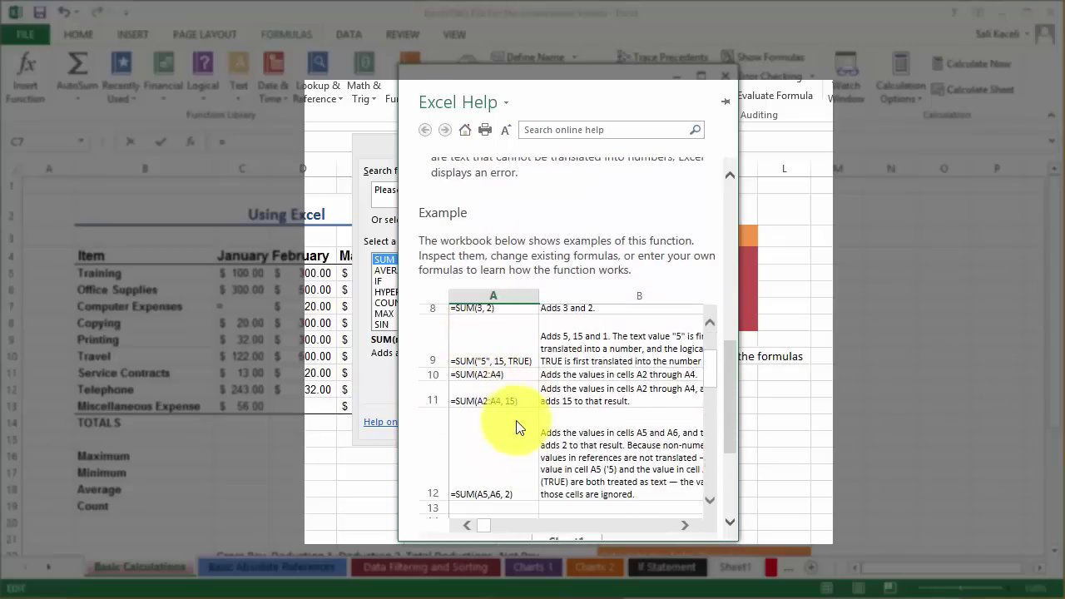
left_click(502, 375)
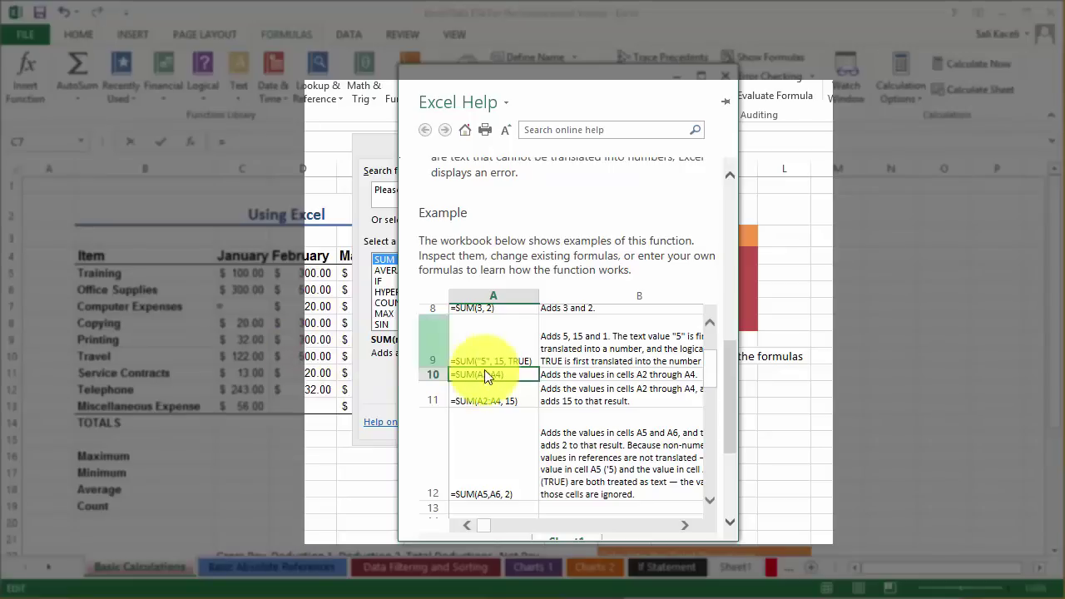
scroll(496, 381, "down", 1)
scroll(497, 386, "down", 2)
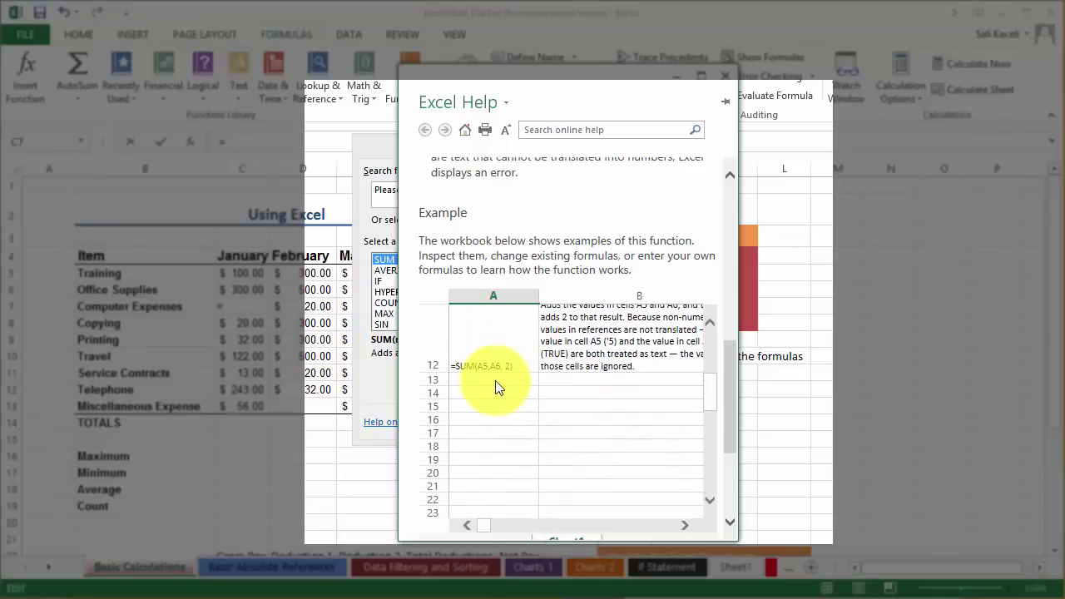
scroll(496, 386, "up", 4)
scroll(495, 380, "up", 2)
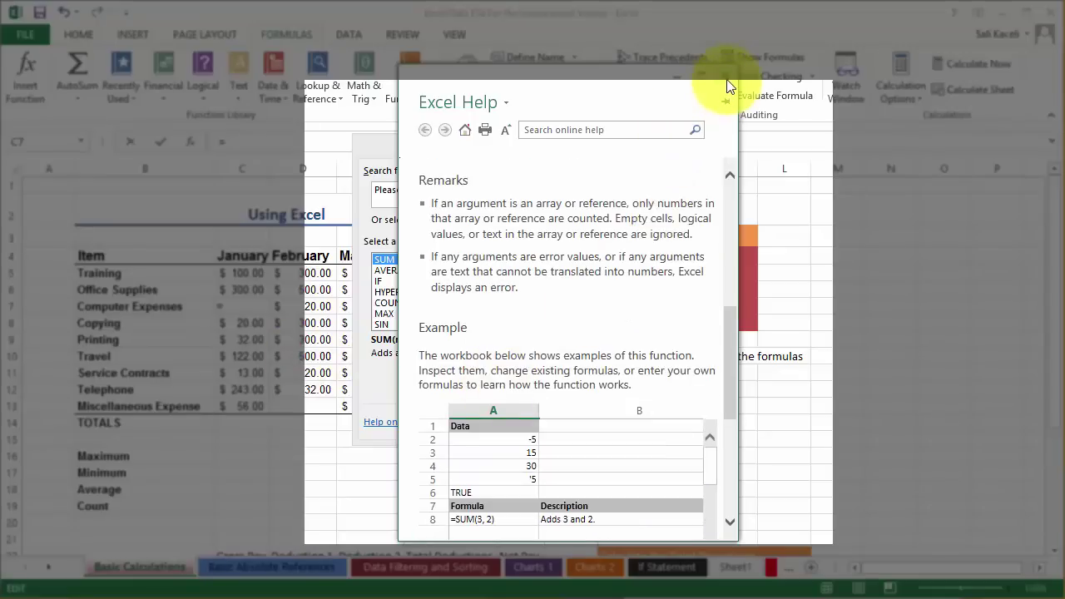
left_click(726, 86)
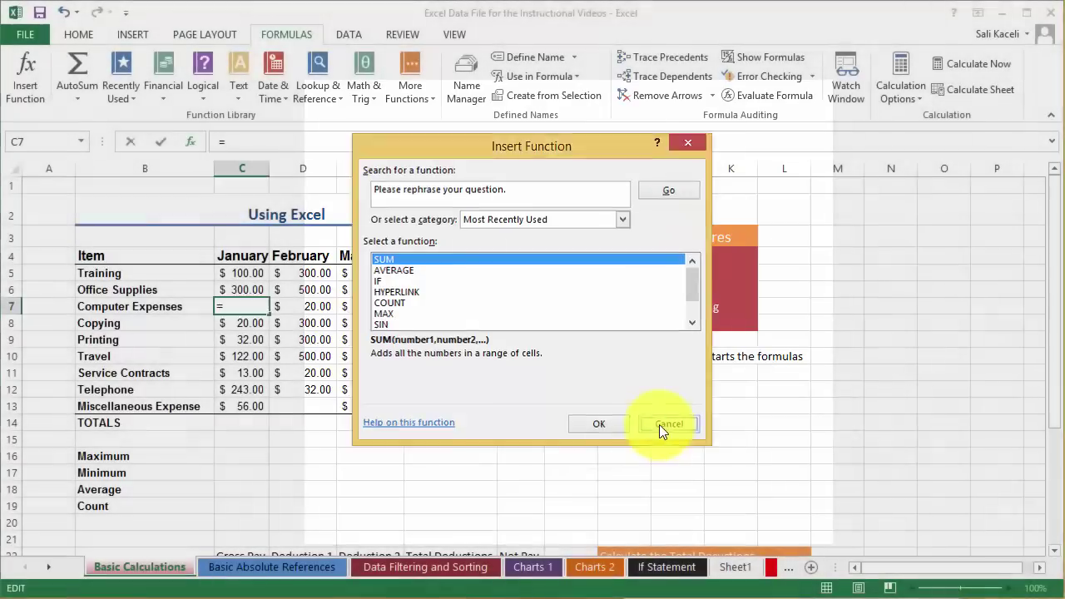
left_click(659, 424)
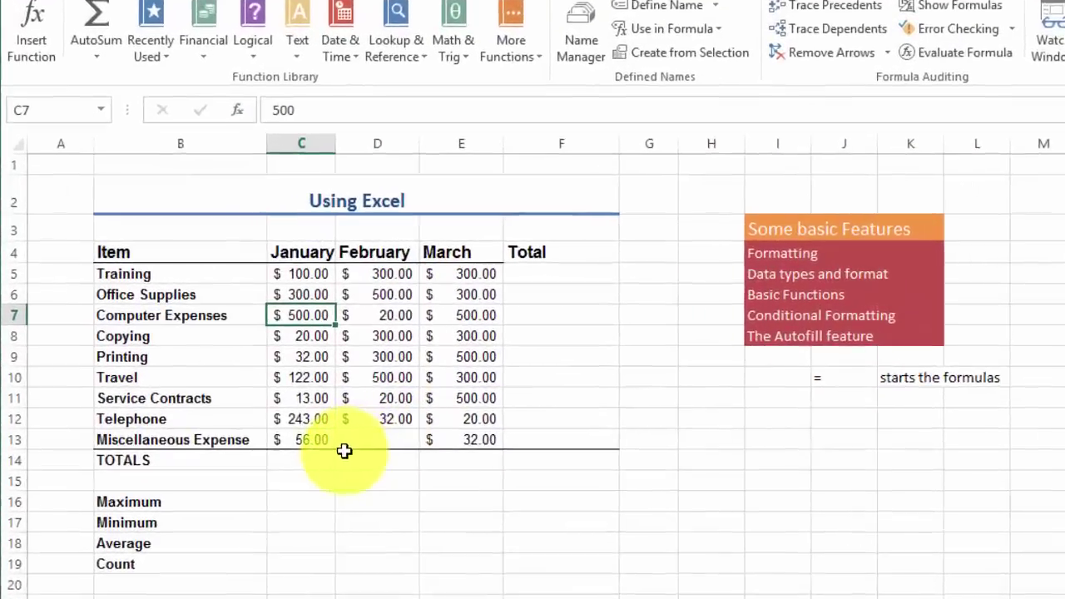
Step: Total the January expenses in C14 with the formula =SUM(C5:C13)
left_click(306, 458)
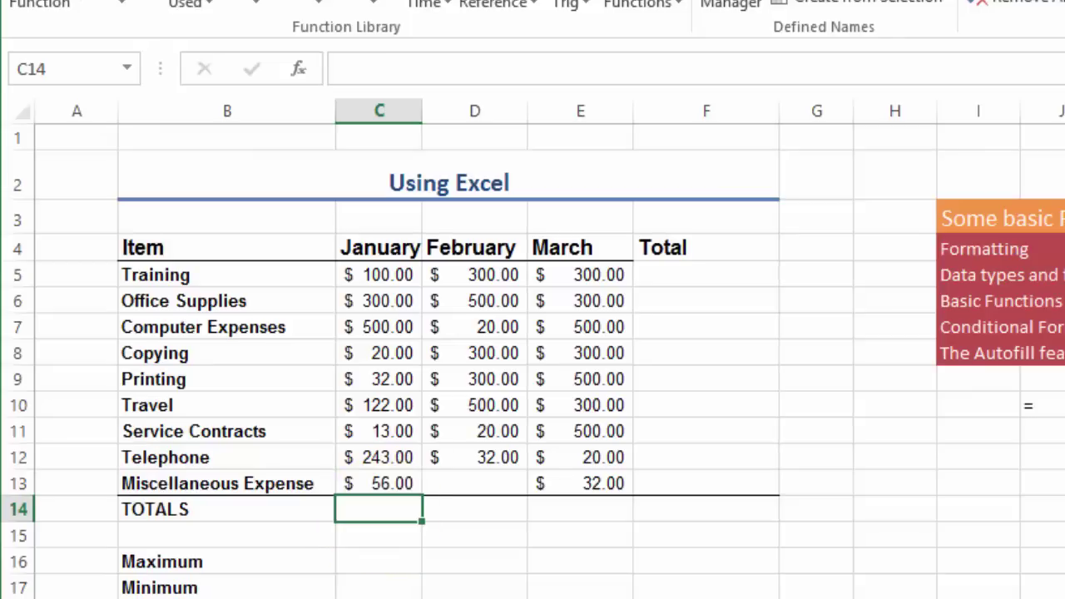
type("=")
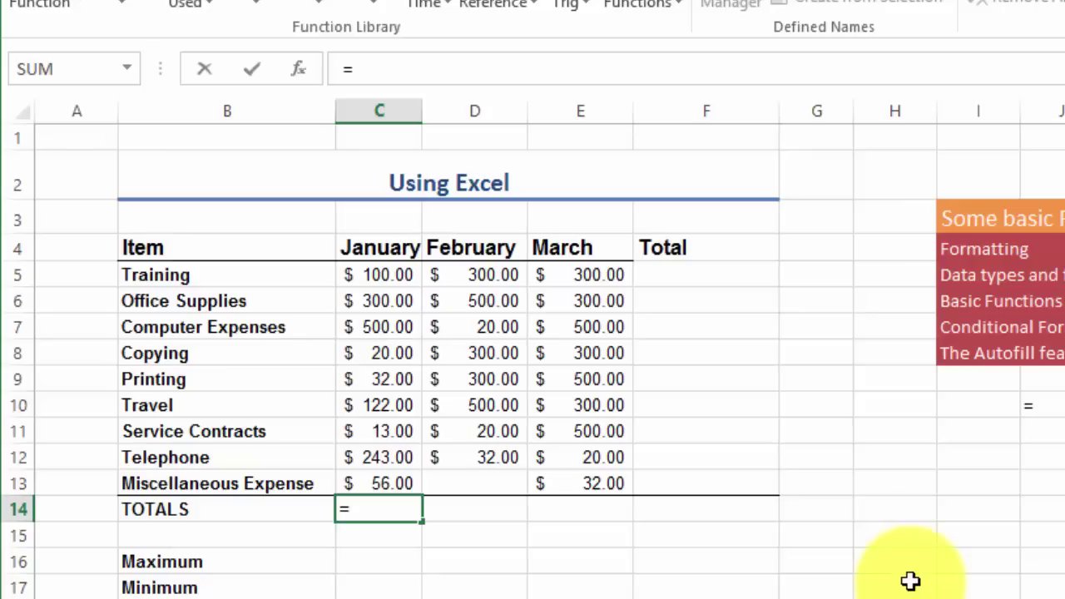
type("sum")
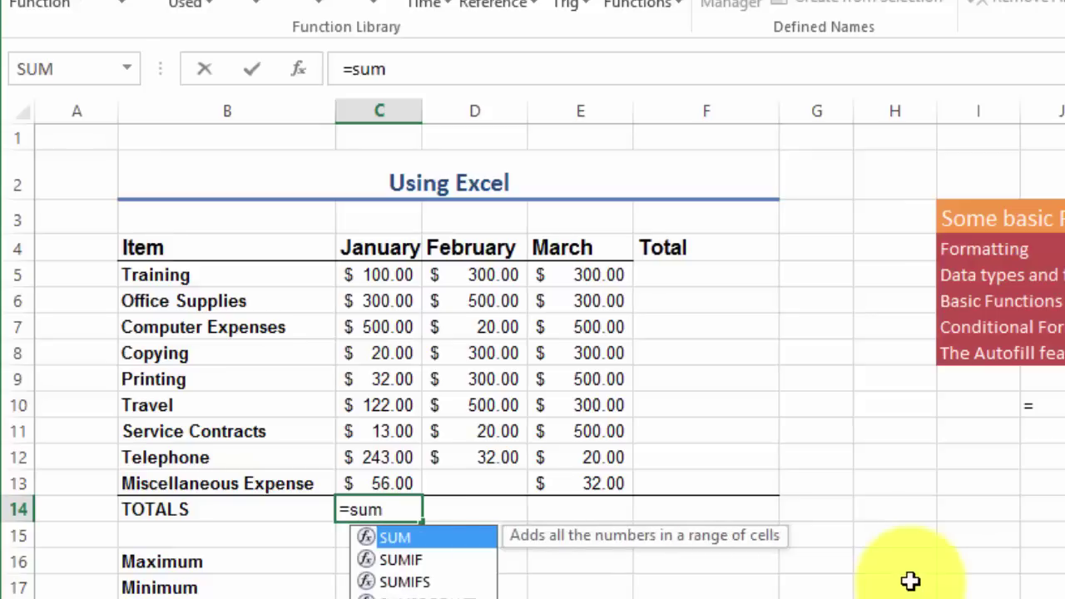
type("(")
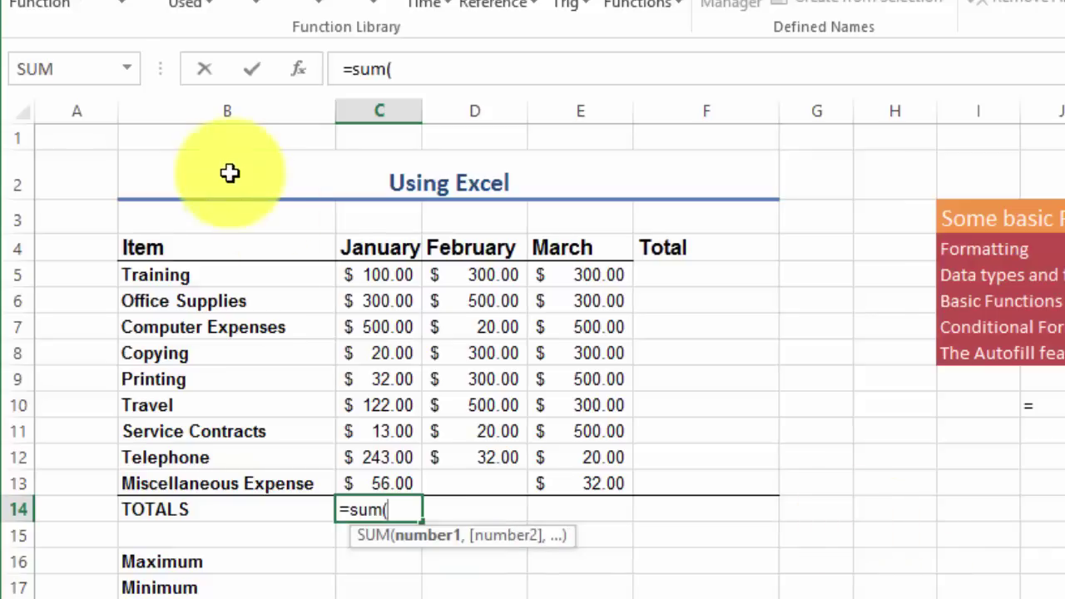
mouse_move(380, 275)
left_mouse_down()
mouse_move(392, 418)
mouse_move(400, 277)
left_mouse_up()
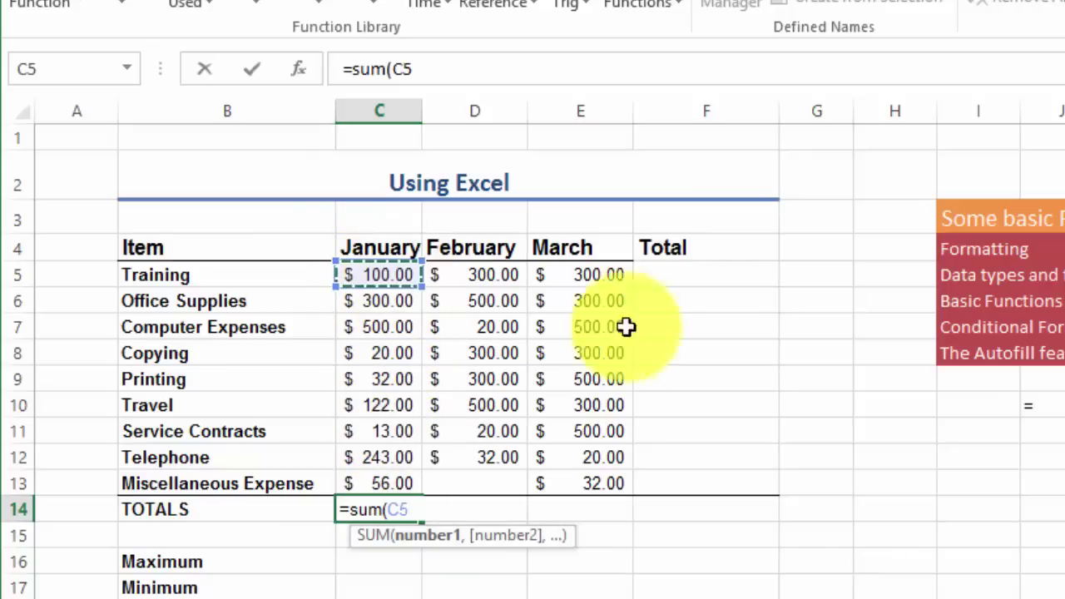
left_click(413, 509)
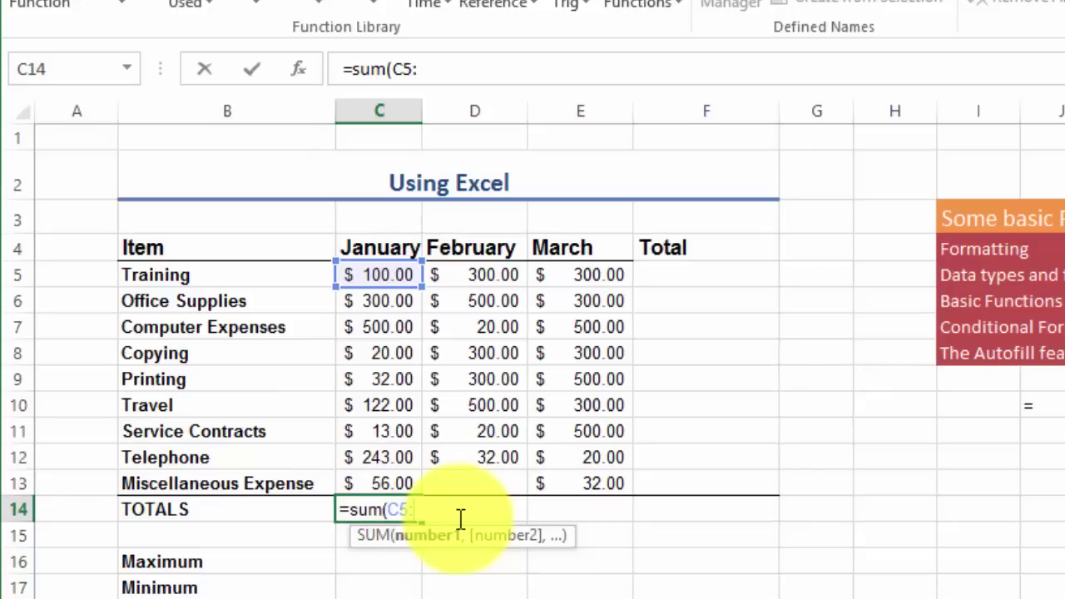
type(":c13")
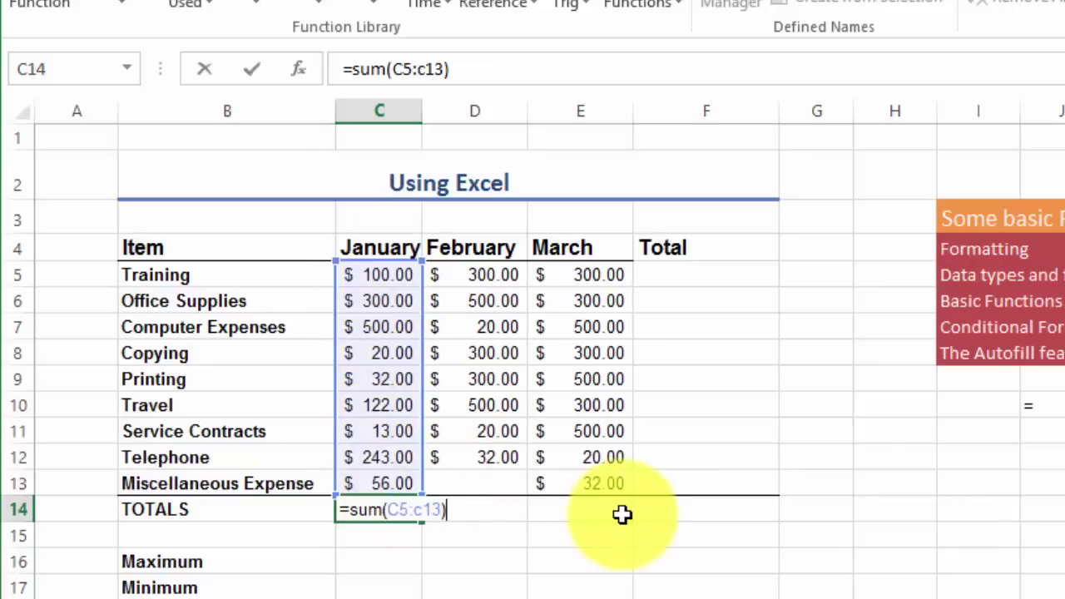
key("Return")
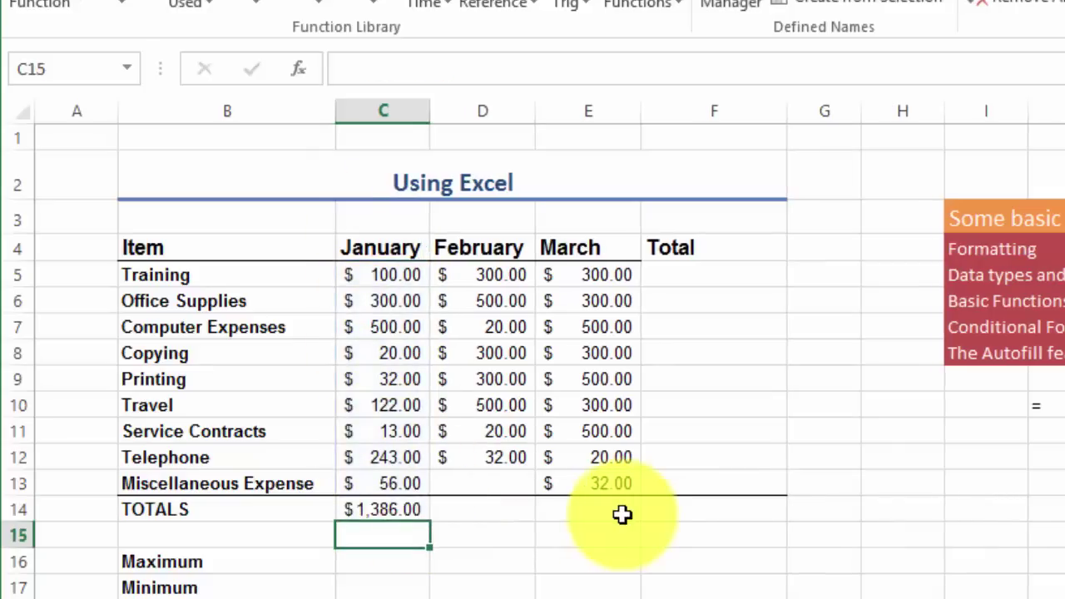
left_click(403, 509)
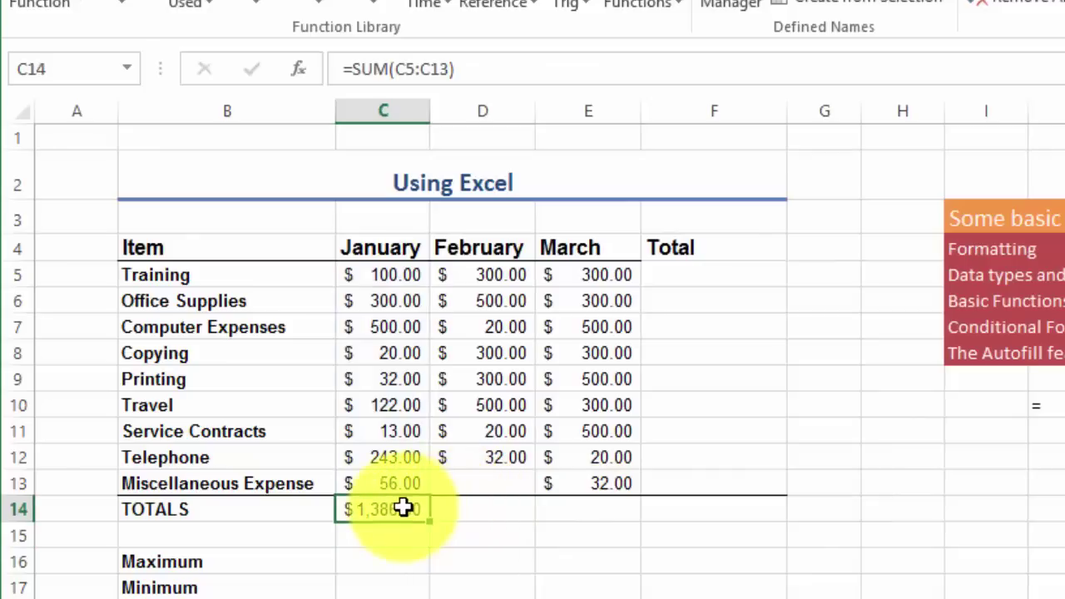
Step: Set the January Office Supplies expense to 1
left_click(401, 302)
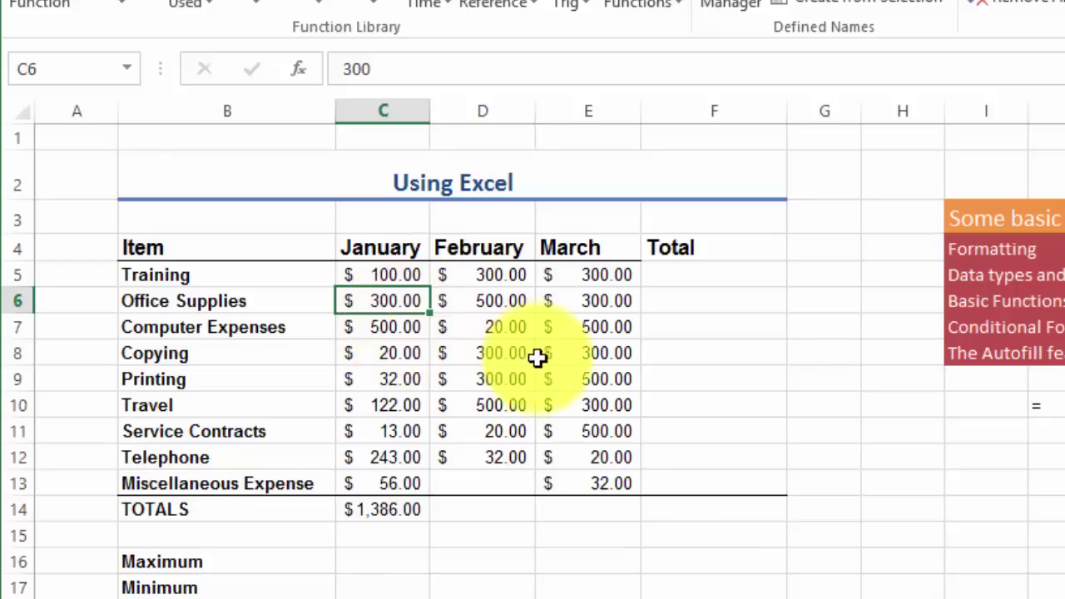
type("1")
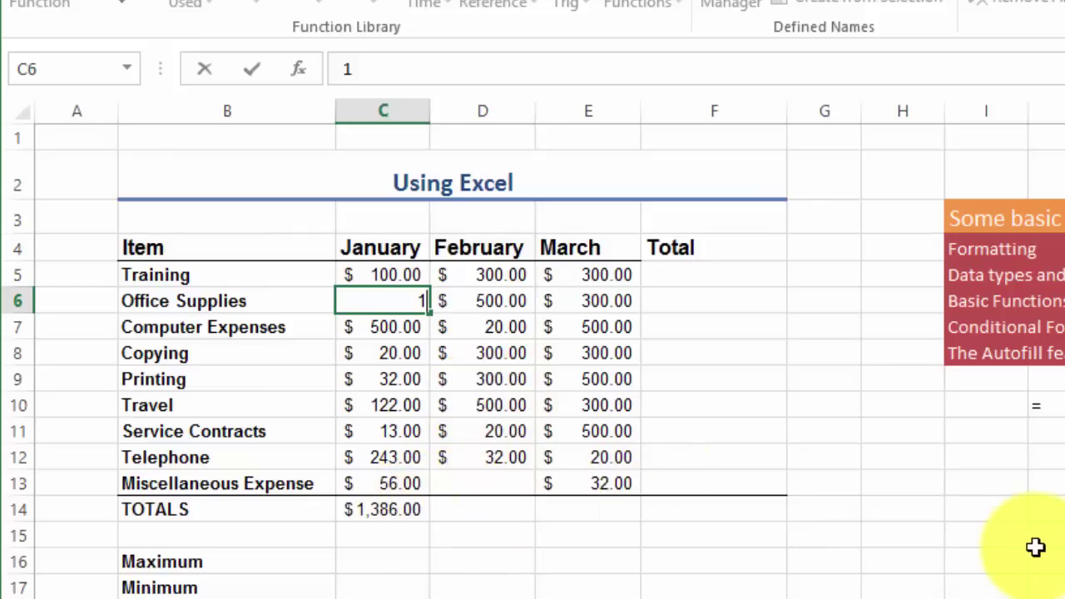
key("Return")
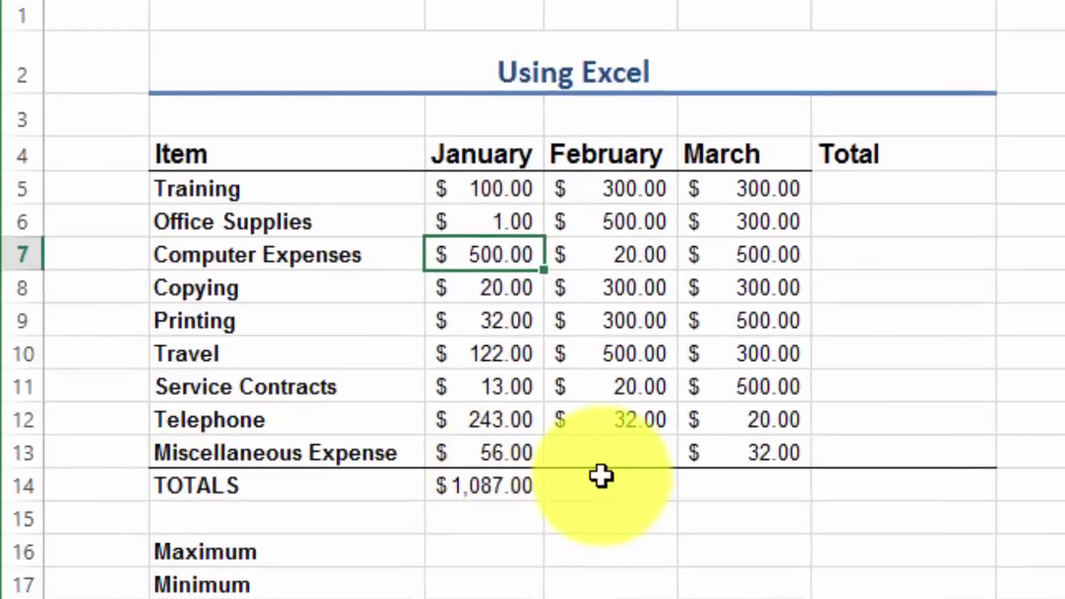
Step: Total the February expenses in D14 with a SUM formula over D5:D13
left_click(603, 475)
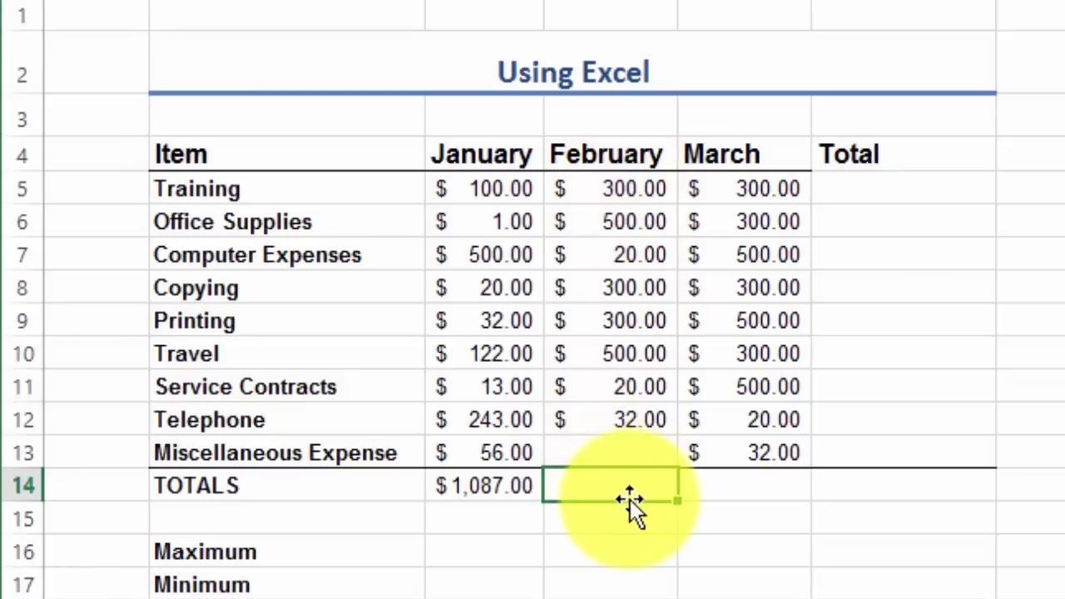
type("=")
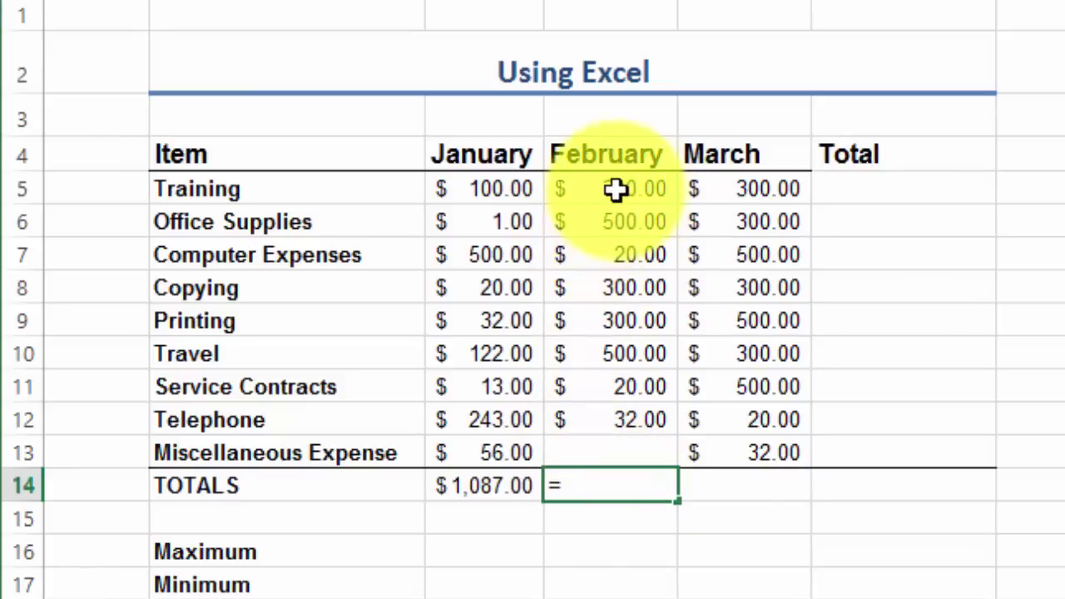
type("sum")
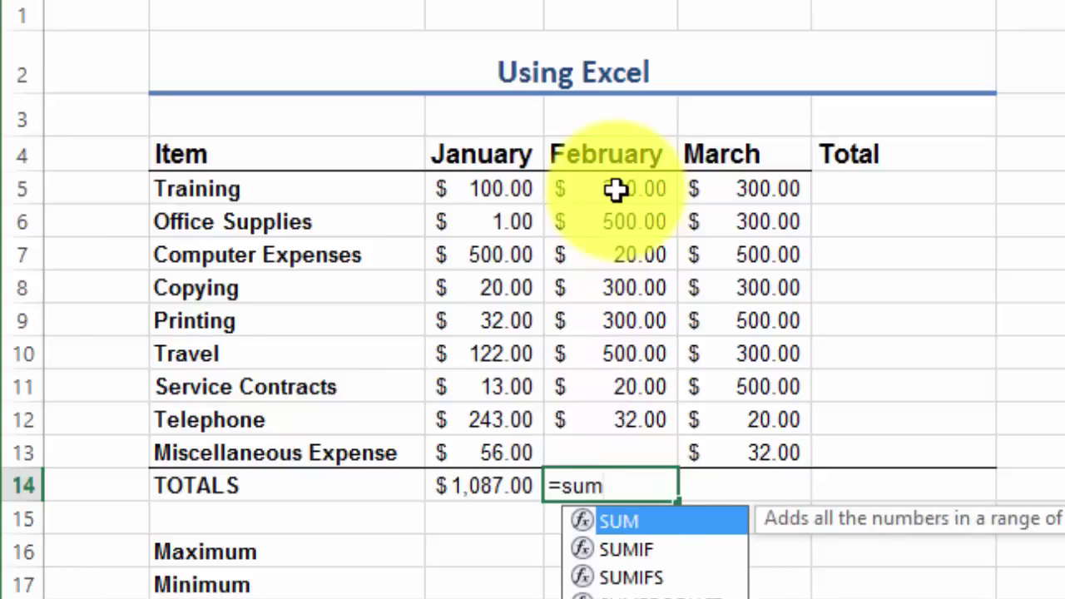
type("(")
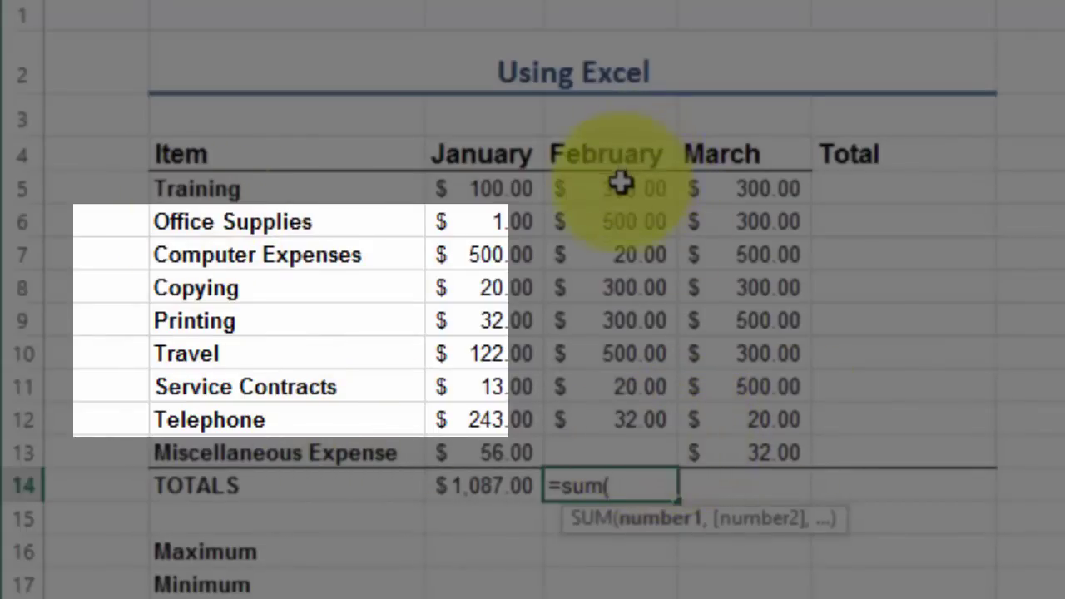
left_click_drag(642, 195, 657, 456)
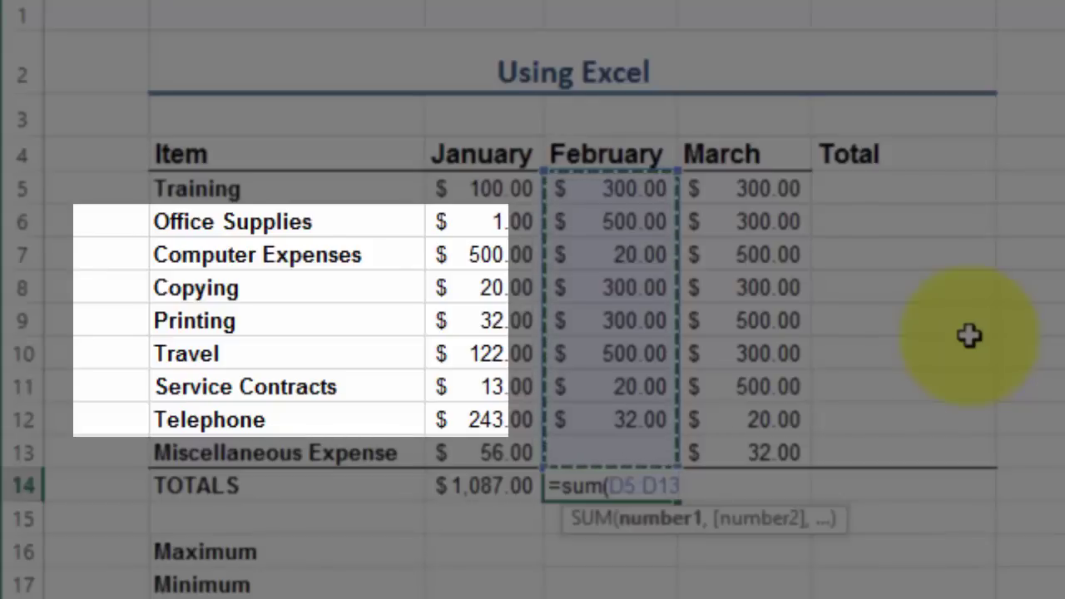
key("Return")
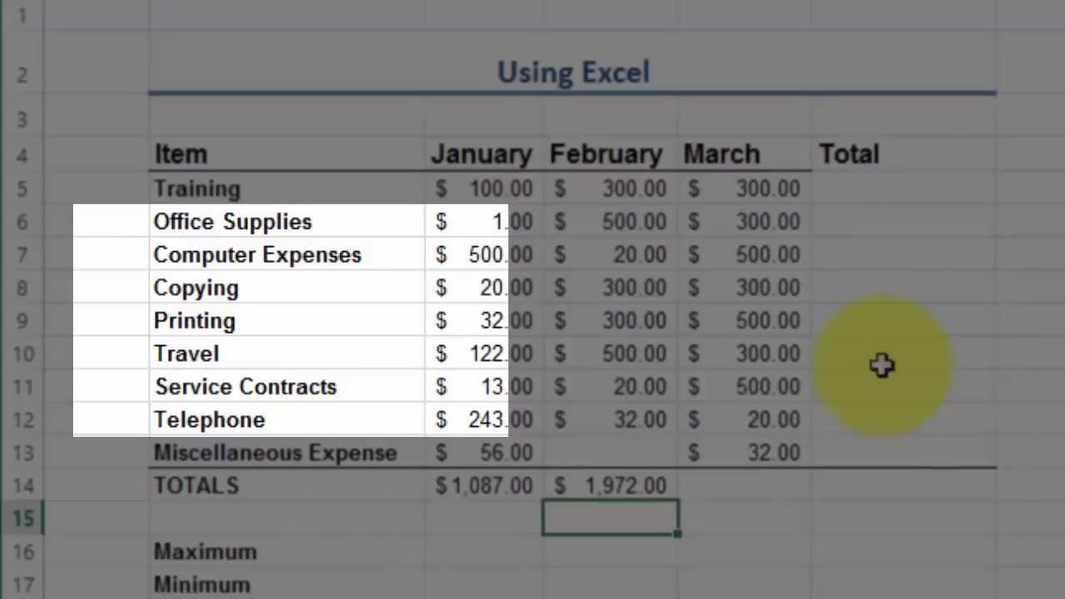
left_click(643, 489)
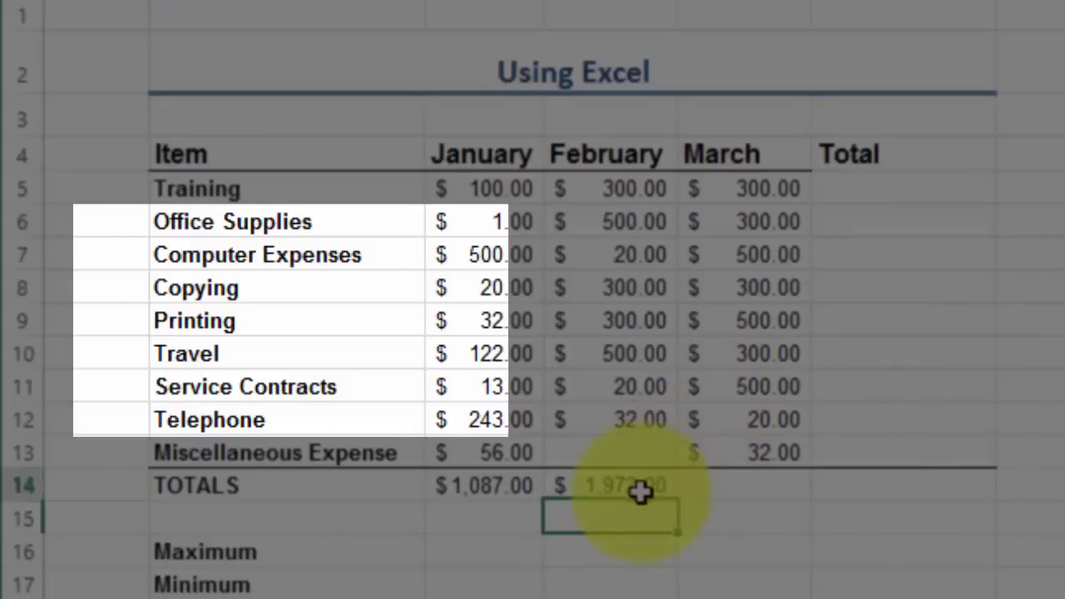
Step: Total the March expenses in E14 with AutoSum over E5:E13
left_click(747, 494)
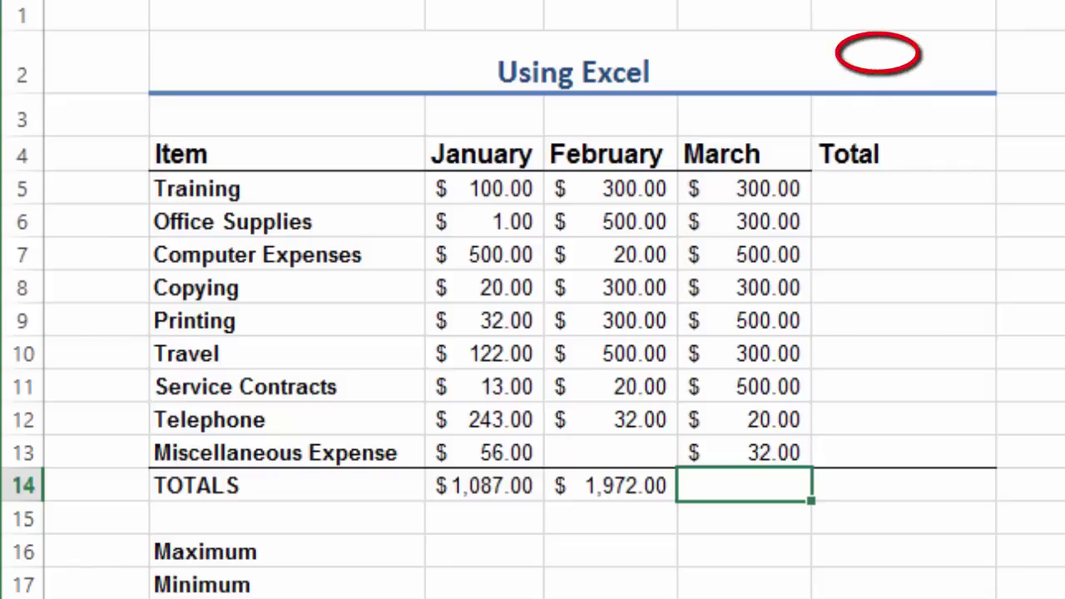
key("alt+equal")
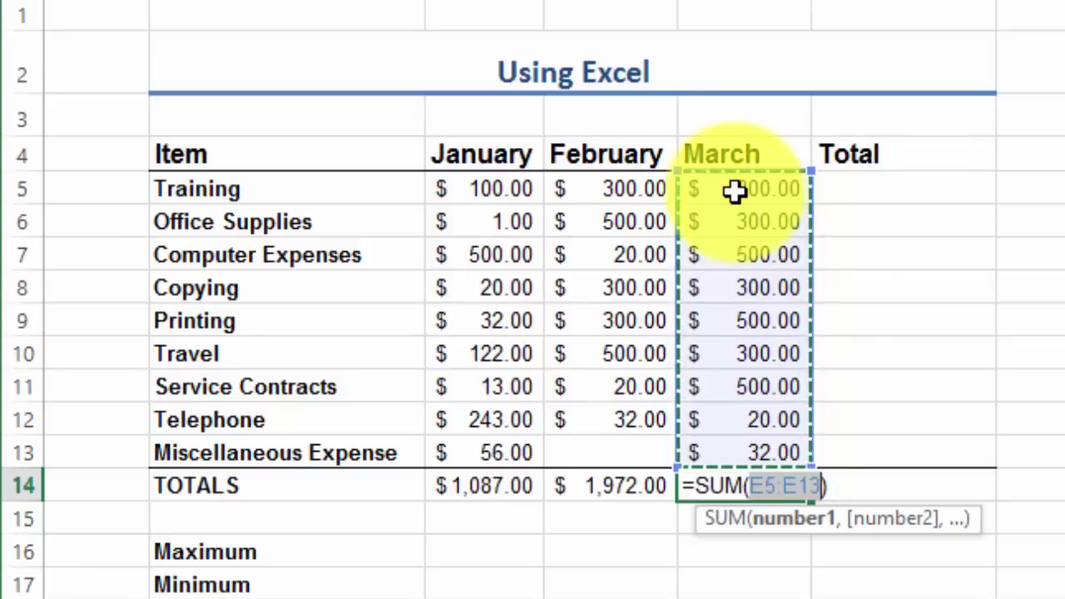
key("Return")
left_click(798, 487)
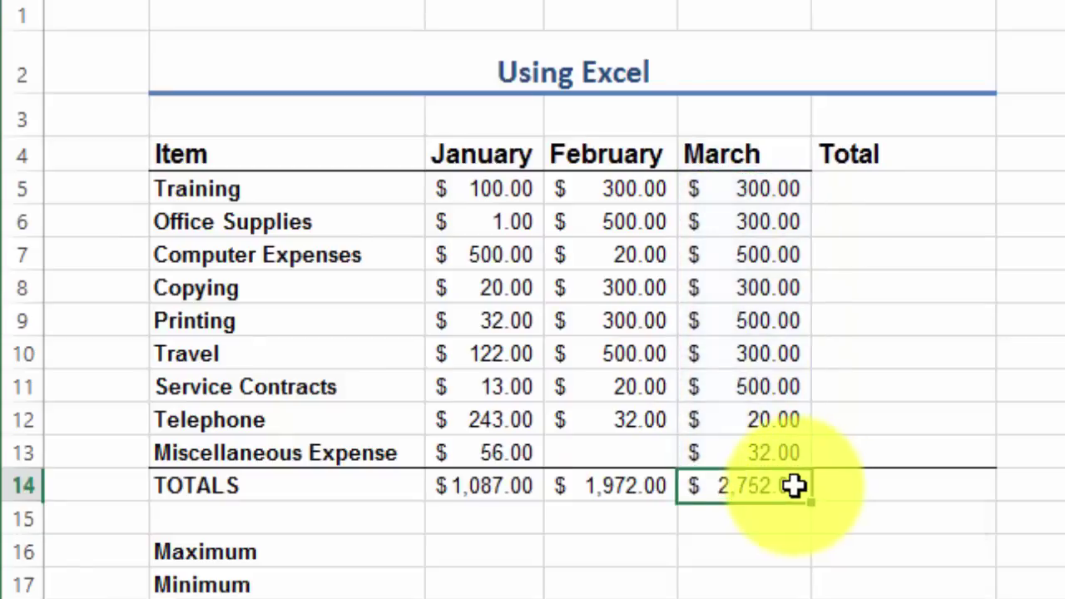
Step: Clear the February and March totals from the TOTALS row
left_click(867, 183)
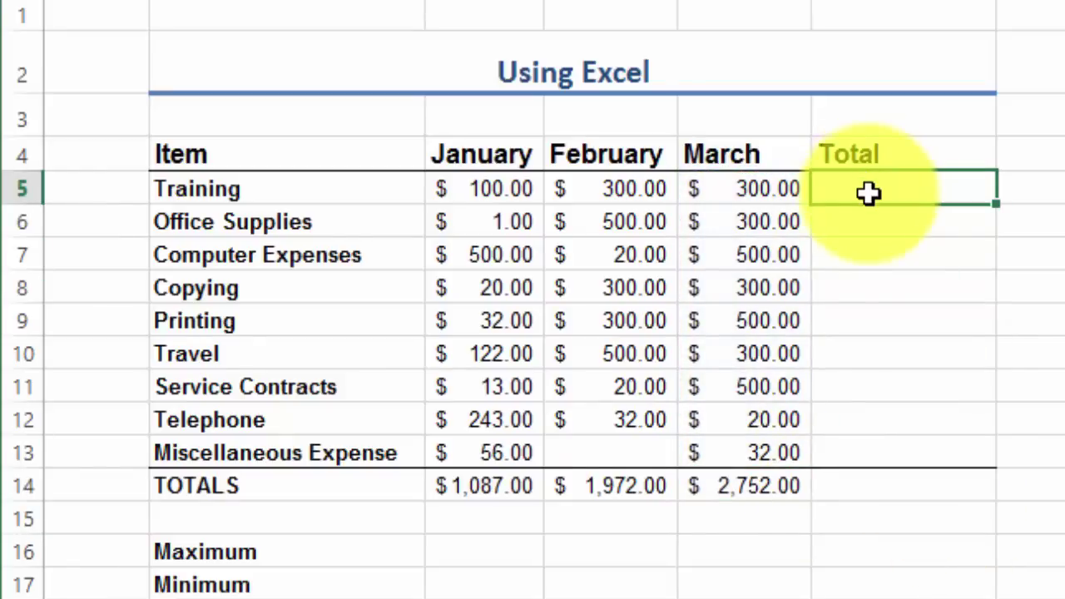
left_click_drag(576, 491, 738, 490)
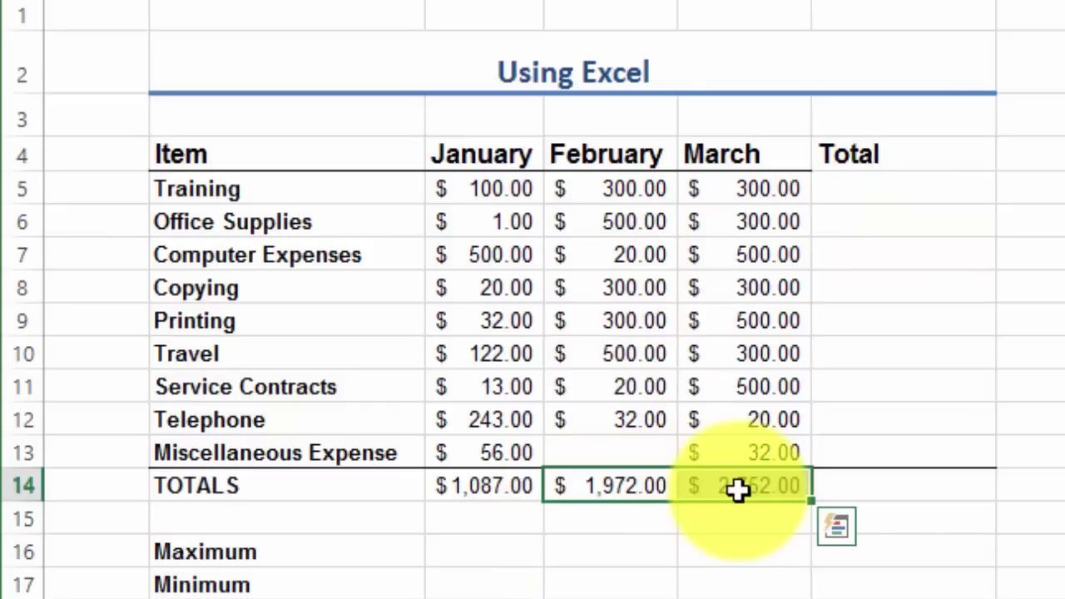
key("Delete")
left_click(582, 520)
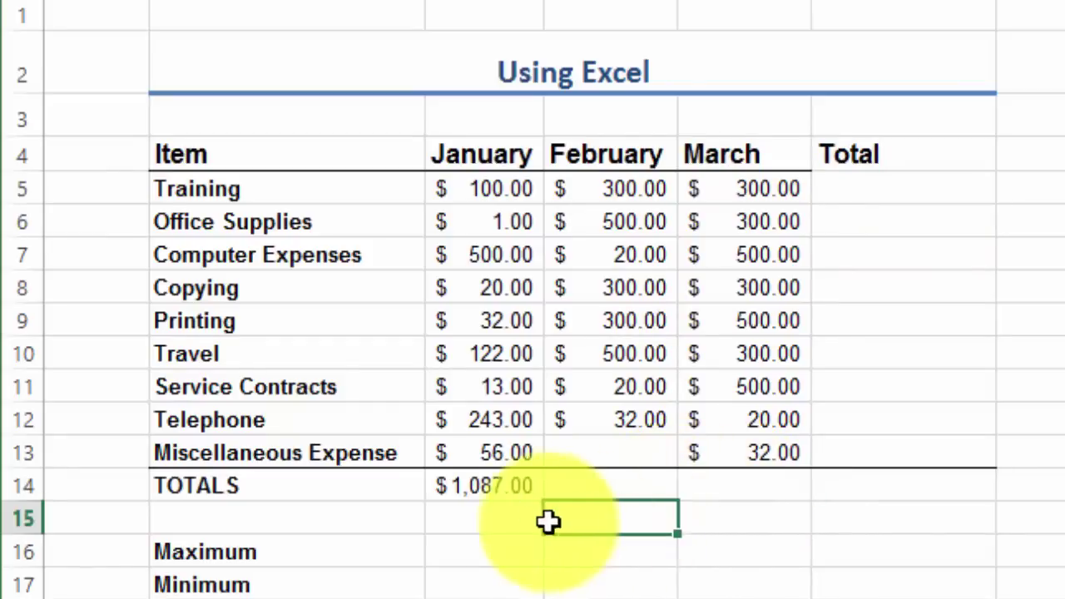
Step: Widen the January column and autofill its SUM formula across the TOTALS row through the Total column, checking the copied formulas
left_click(505, 486)
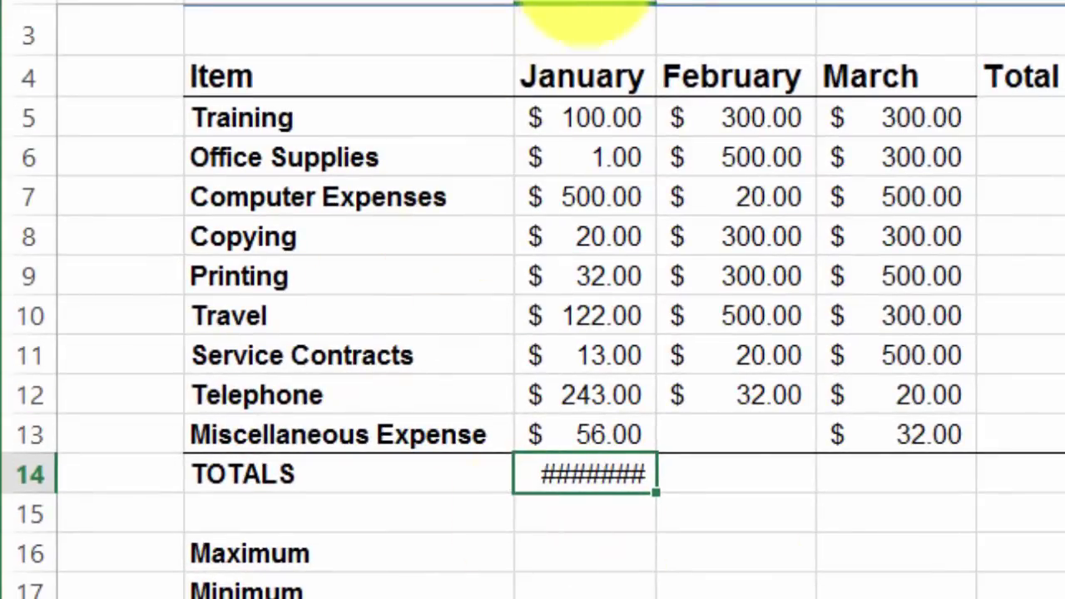
left_click_drag(657, 4, 689, 4)
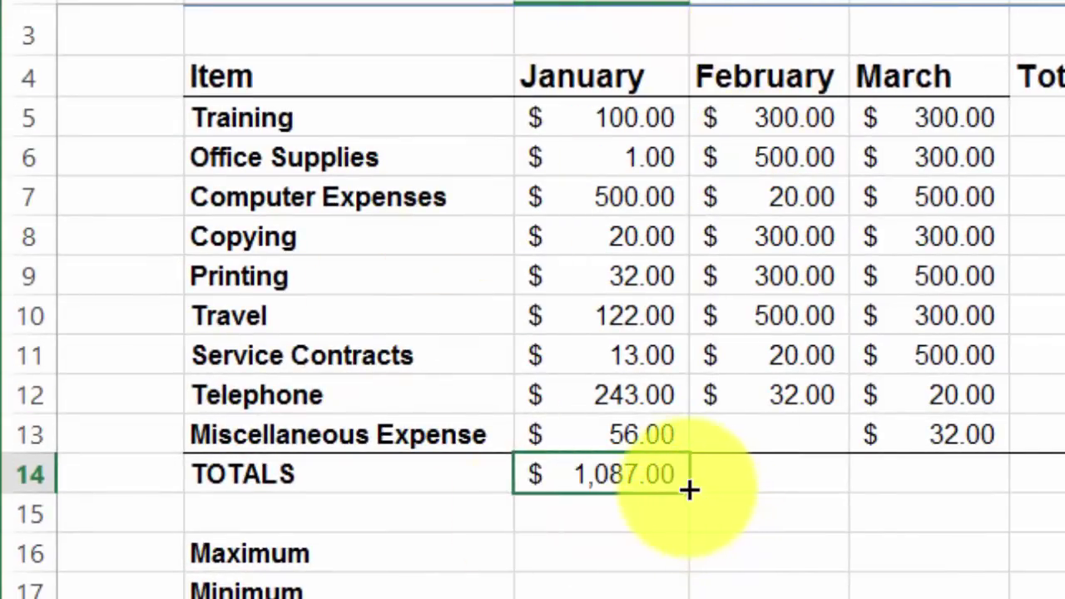
left_click_drag(689, 491, 1064, 498)
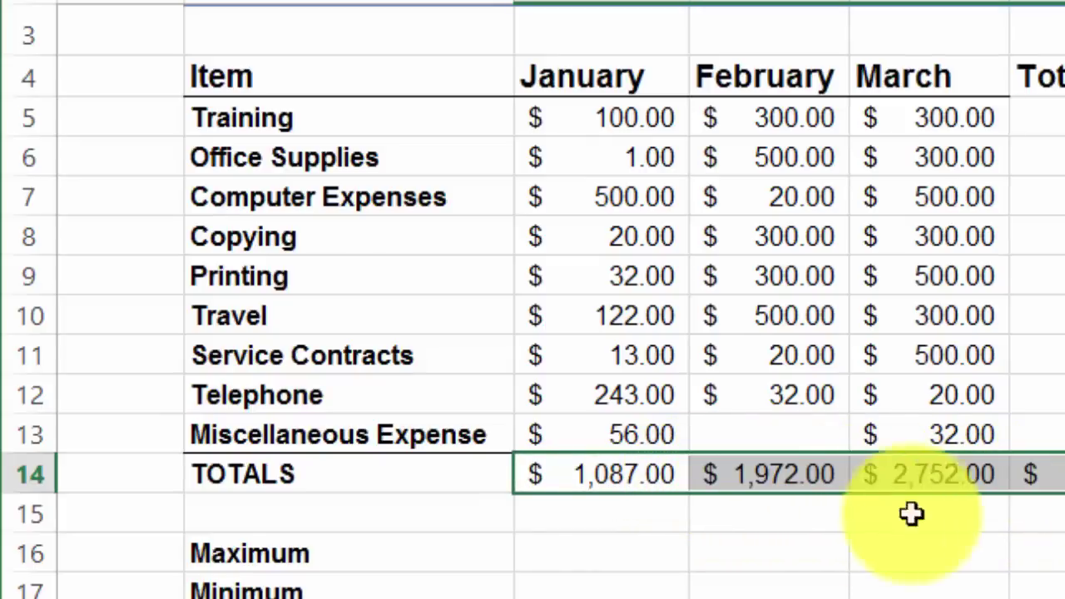
left_click(812, 520)
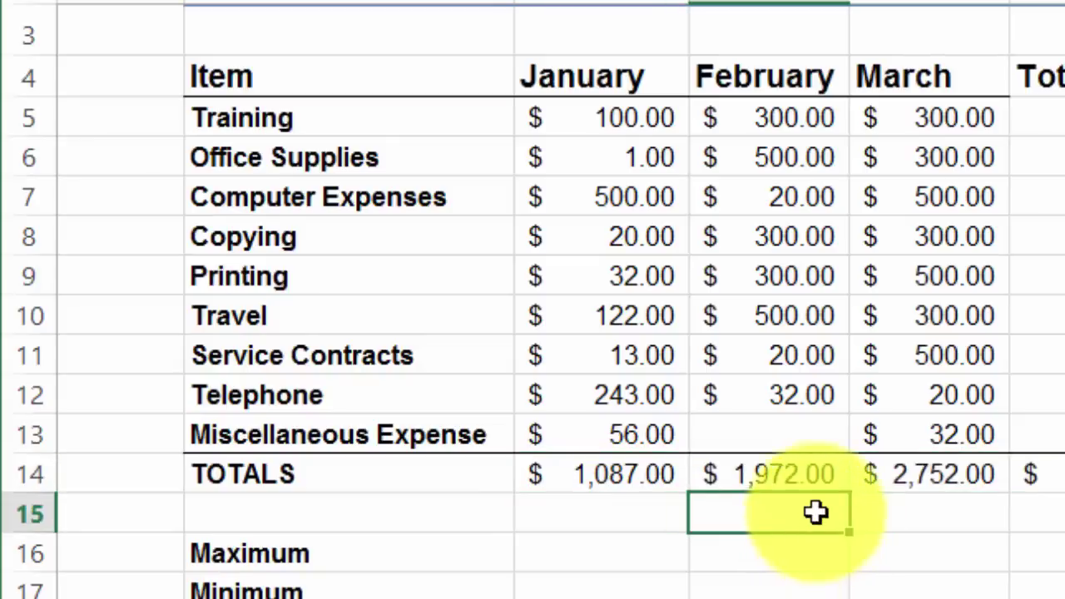
left_click(782, 472)
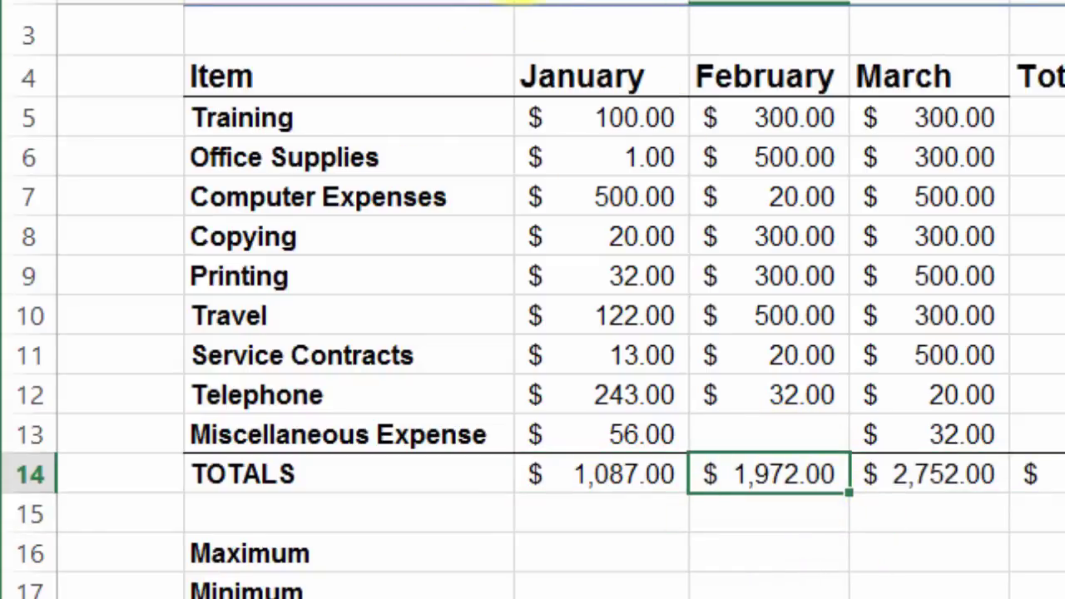
left_click(888, 476)
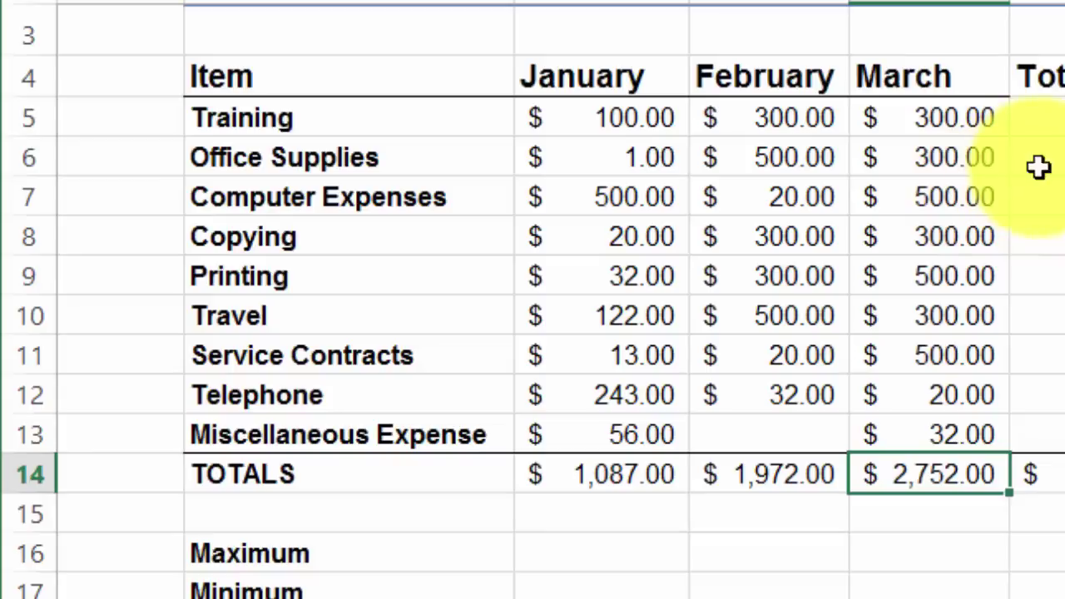
Step: Total the Training expenses for the three months in F5 with a SUM formula over C5:E5
left_click(1050, 118)
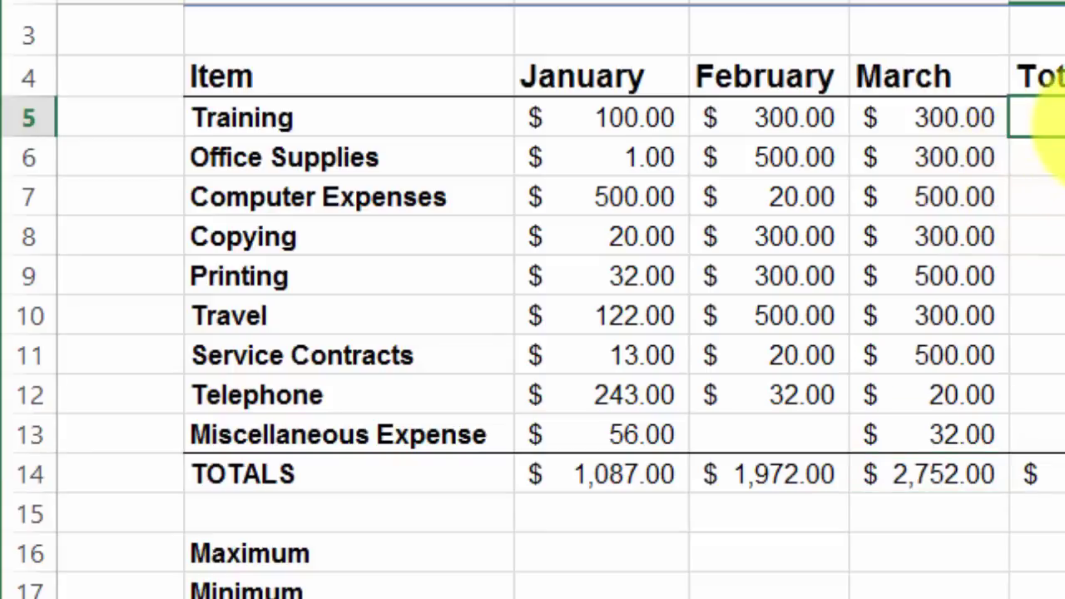
type("=")
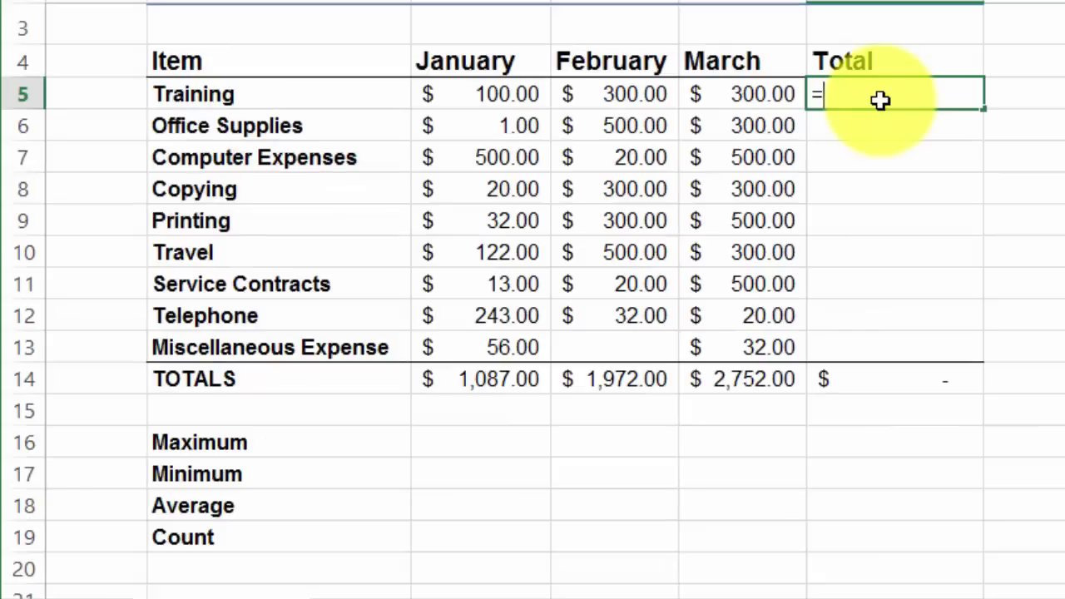
type("sum")
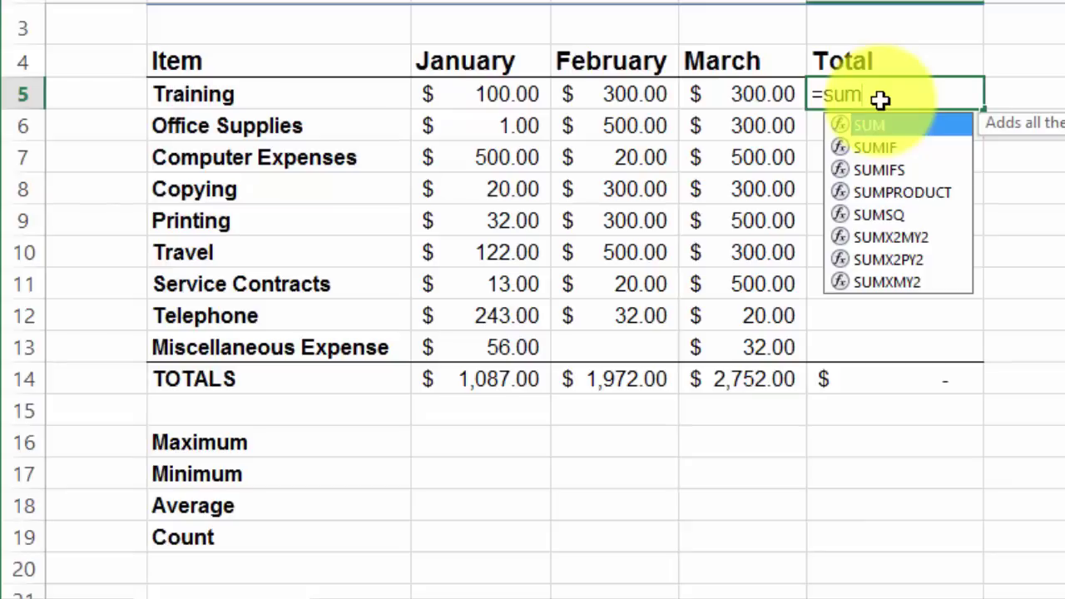
type("(")
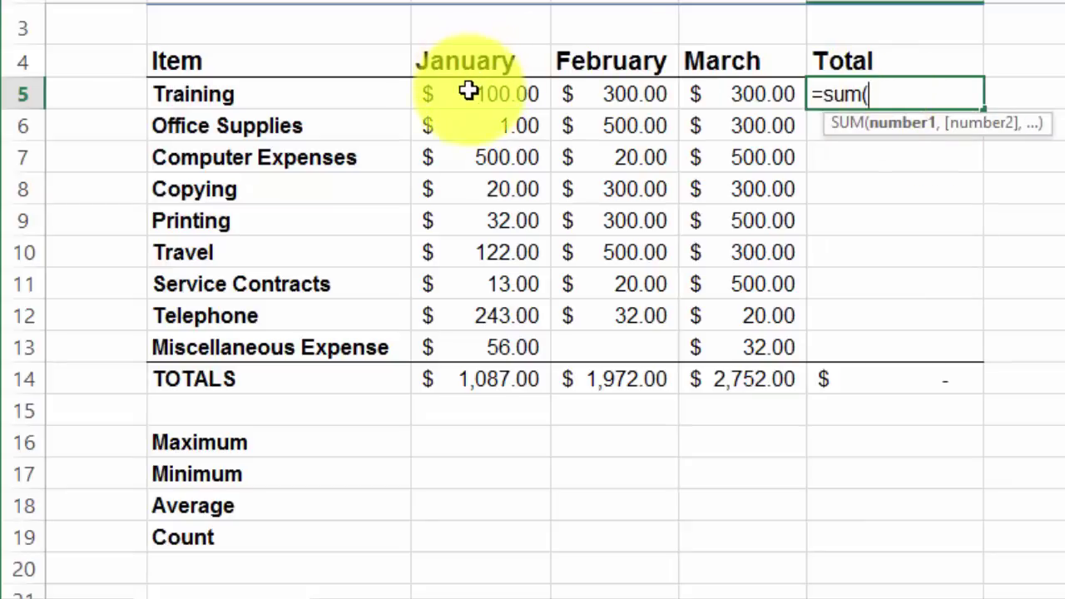
left_click(531, 94)
left_click_drag(532, 94, 706, 92)
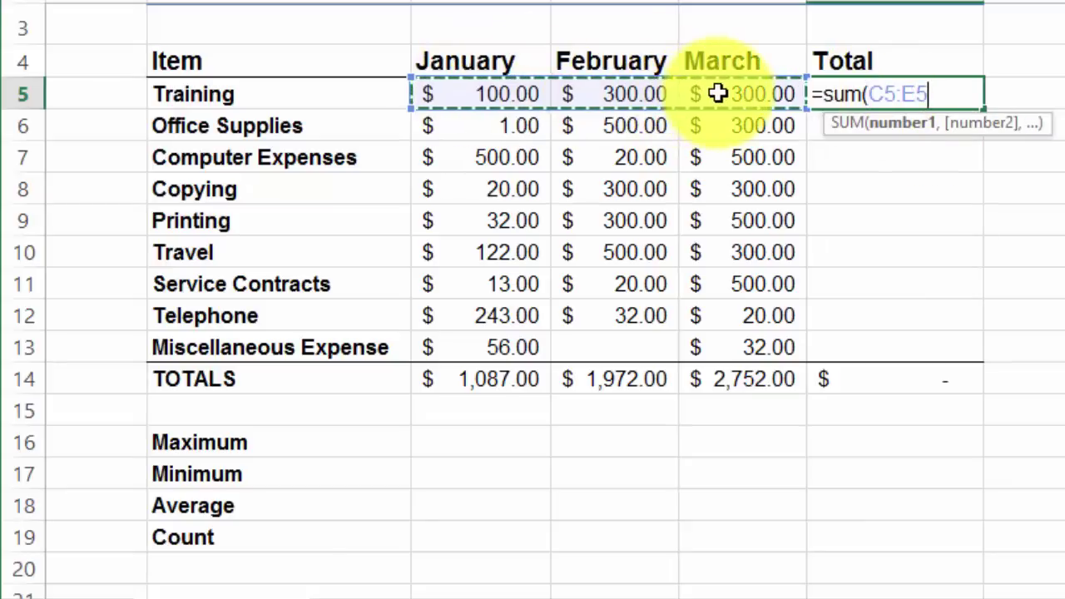
key("Return")
Step: Autofill the Training total's SUM formula down the Total column to F13 and check the copied formula in the Travel row
left_click(942, 96)
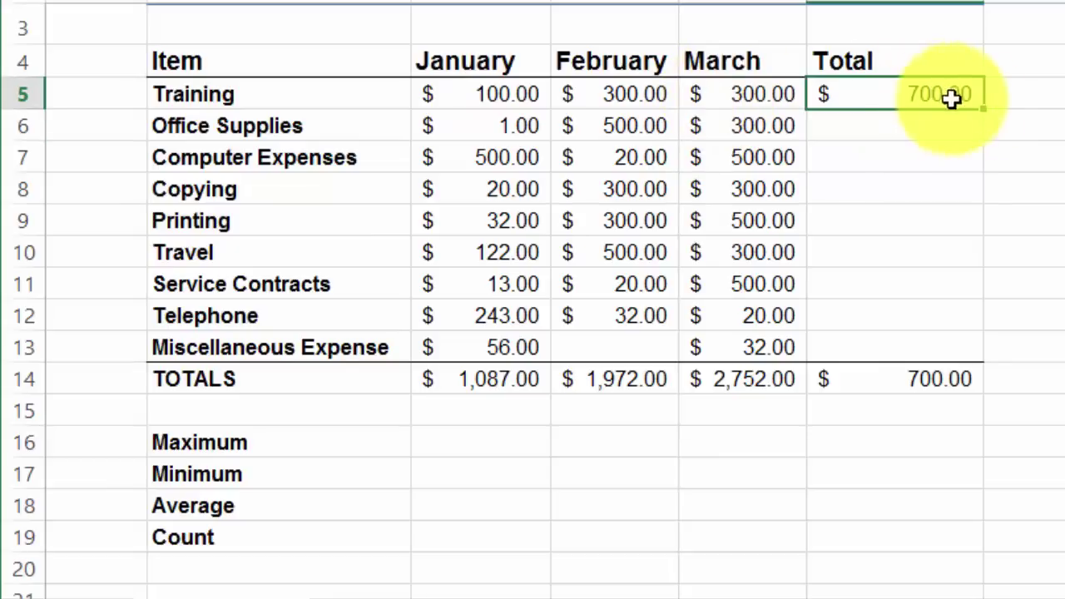
left_click(949, 133)
left_click(933, 162)
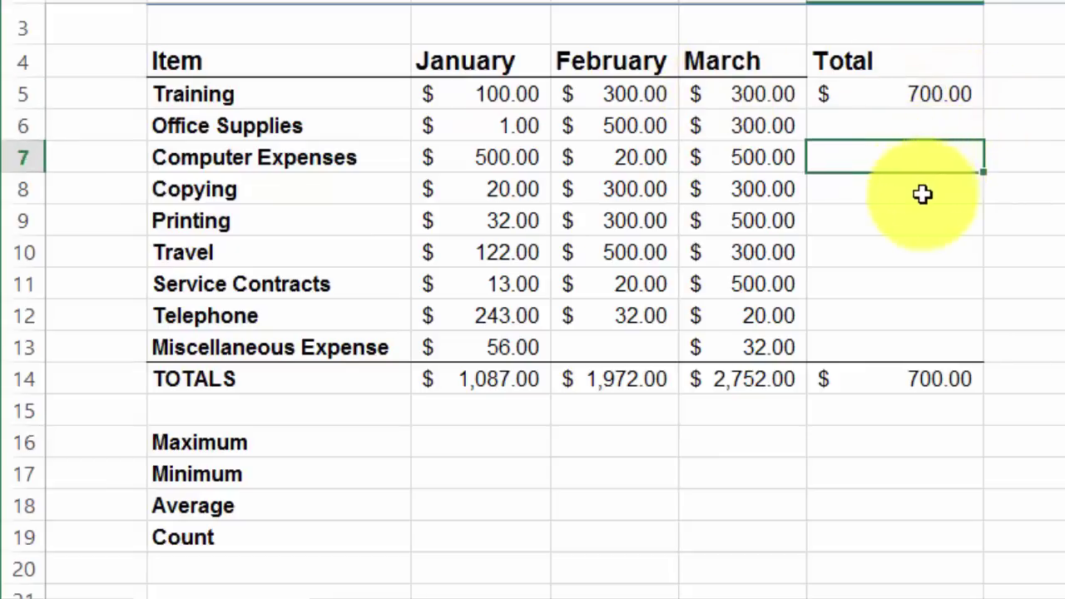
left_click(923, 193)
left_click(965, 96)
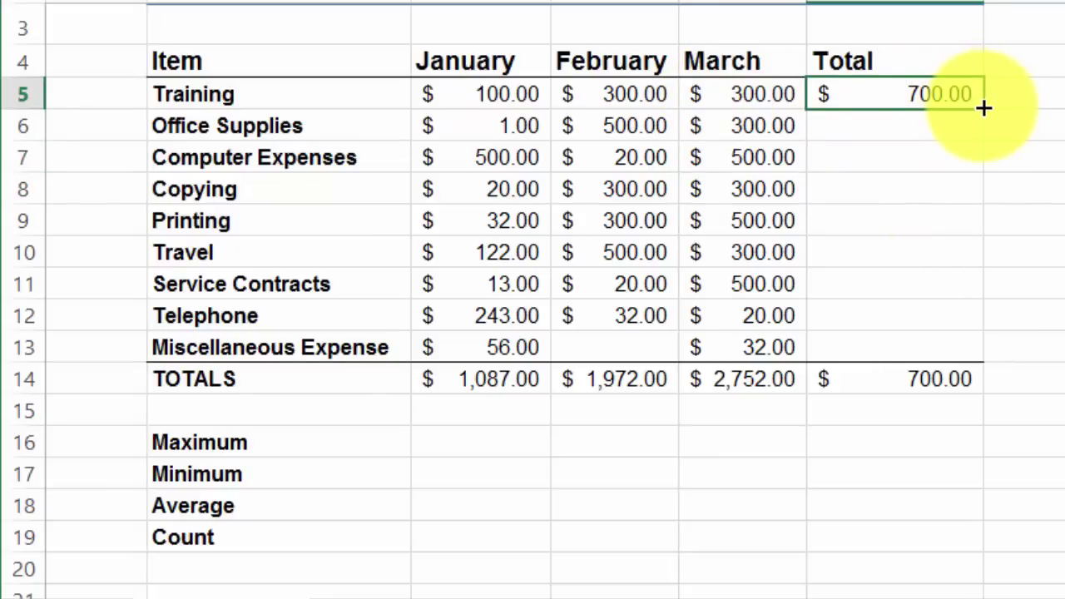
left_click_drag(983, 108, 994, 362)
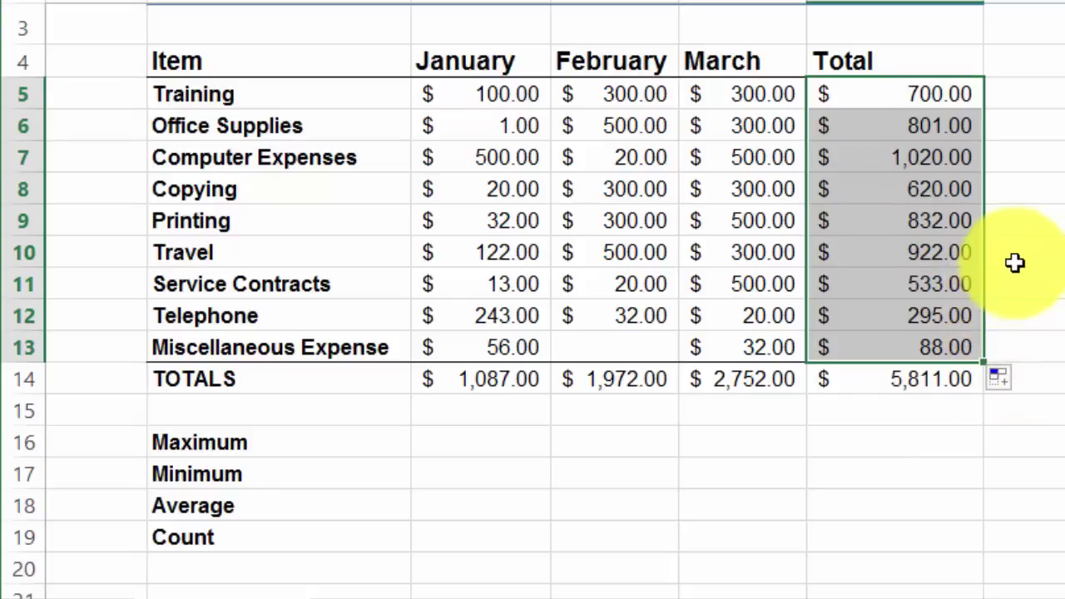
left_click(945, 255)
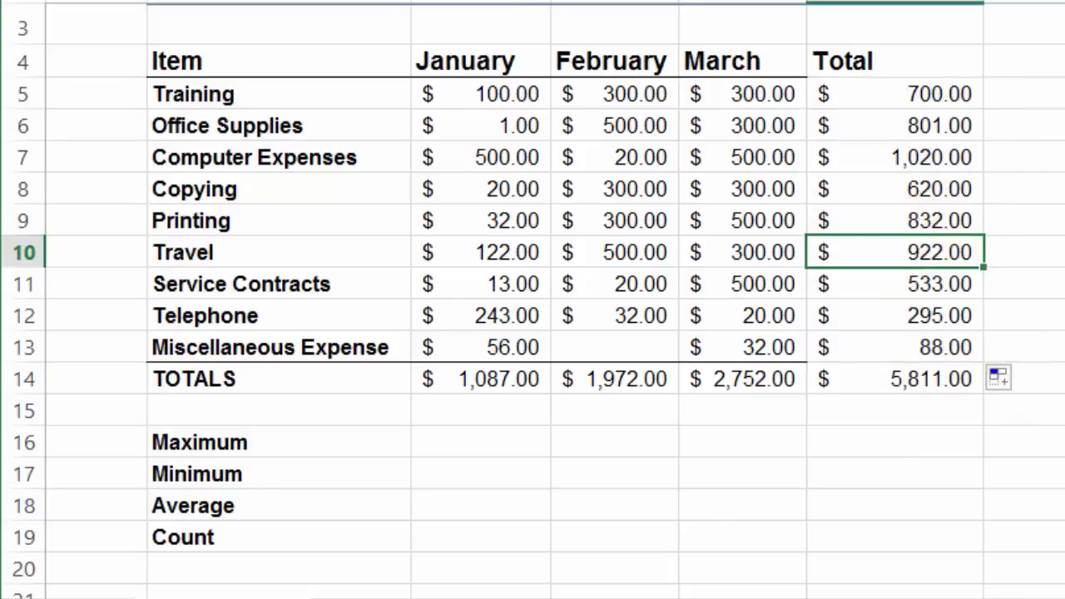
key("F2")
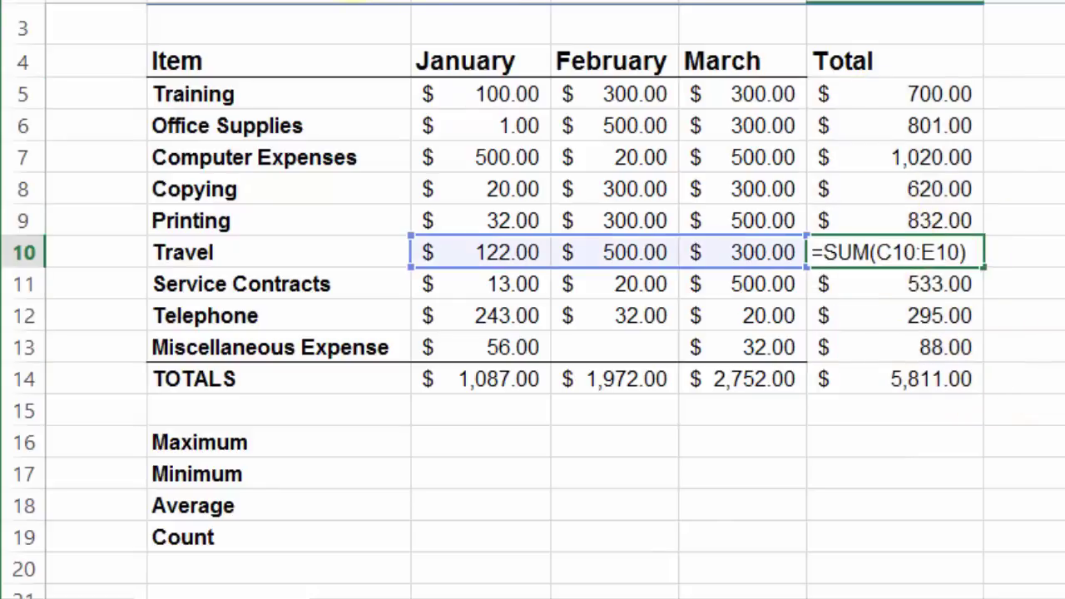
key("BackSpace")
key("BackSpace")
key("BackSpace")
key("BackSpace")
key("BackSpace")
key("BackSpace")
key("BackSpace")
key("BackSpace")
key("BackSpace")
key("BackSpace")
key("BackSpace")
key("BackSpace")
left_click(1058, 274)
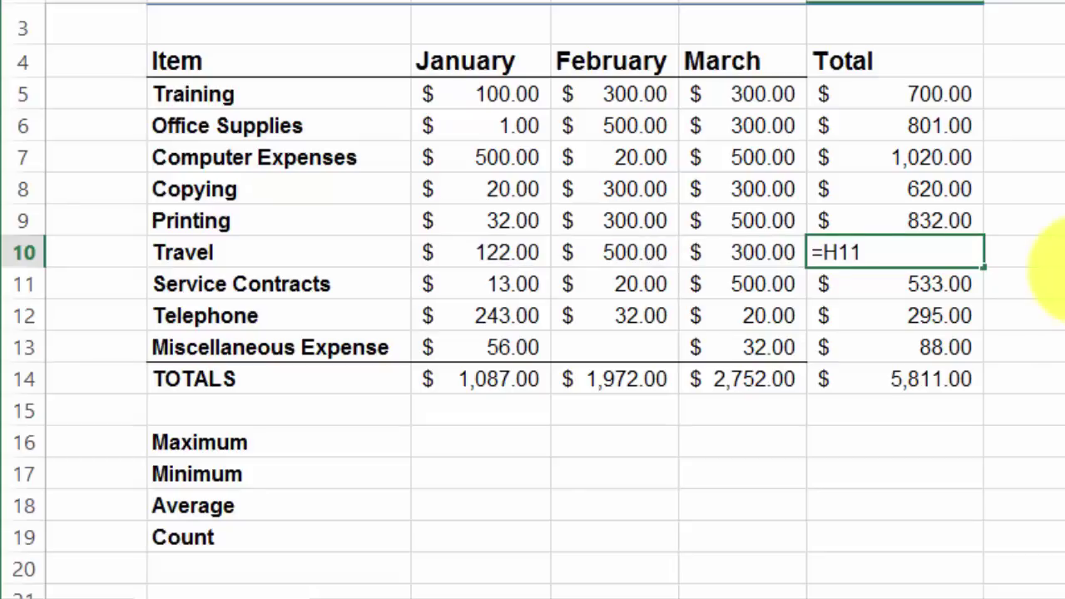
key("Right")
key("Down")
key("Right")
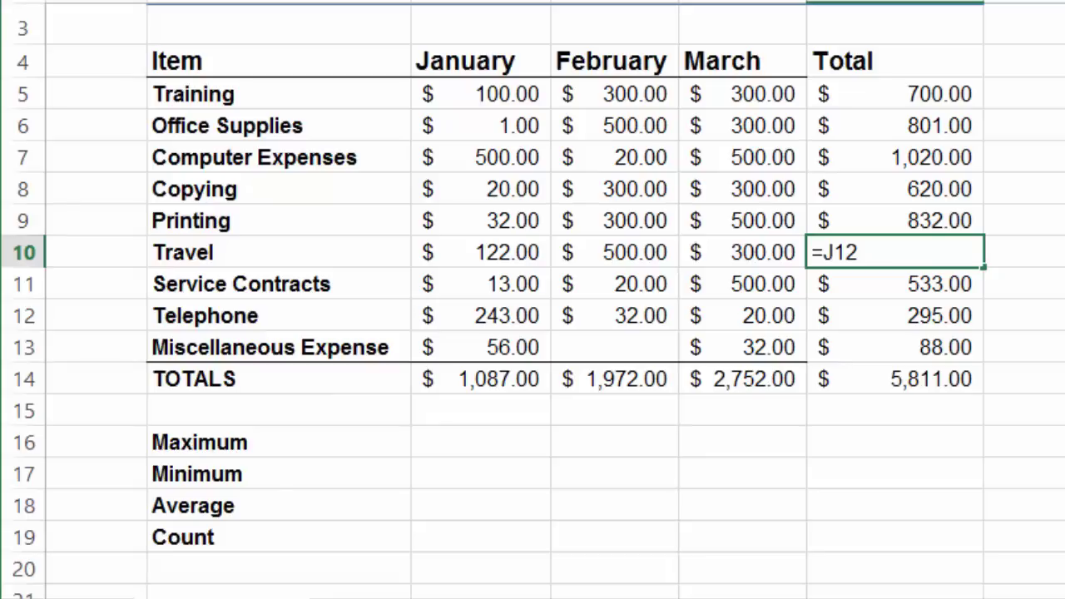
Step: Enter January in J12 and autofill the month names down to J18
type("Jan")
key("ctrl+Return")
key("ctrl+bracketleft")
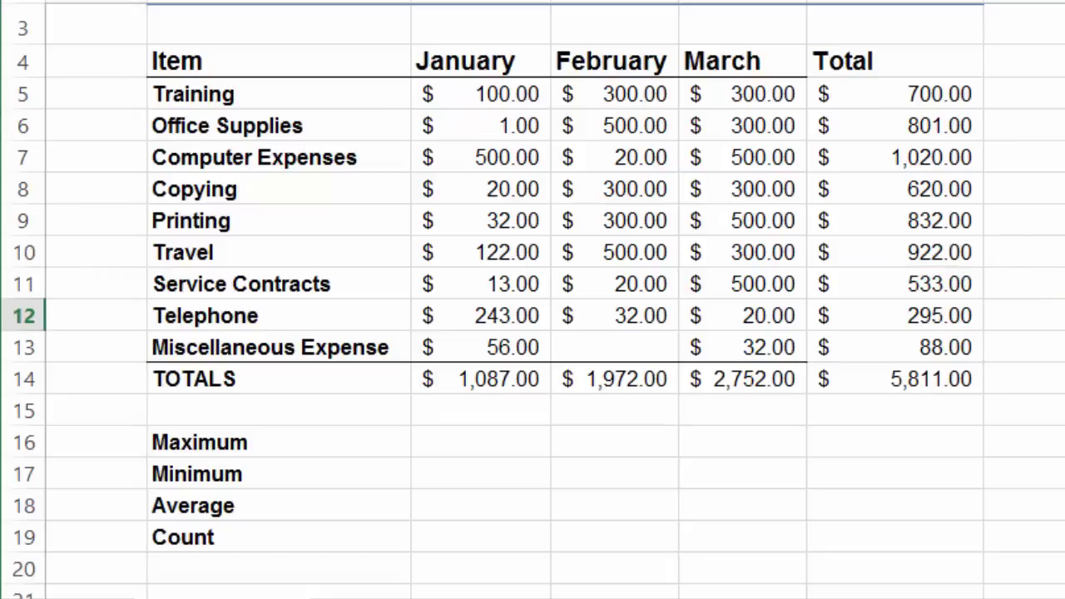
key("Down")
key("Up")
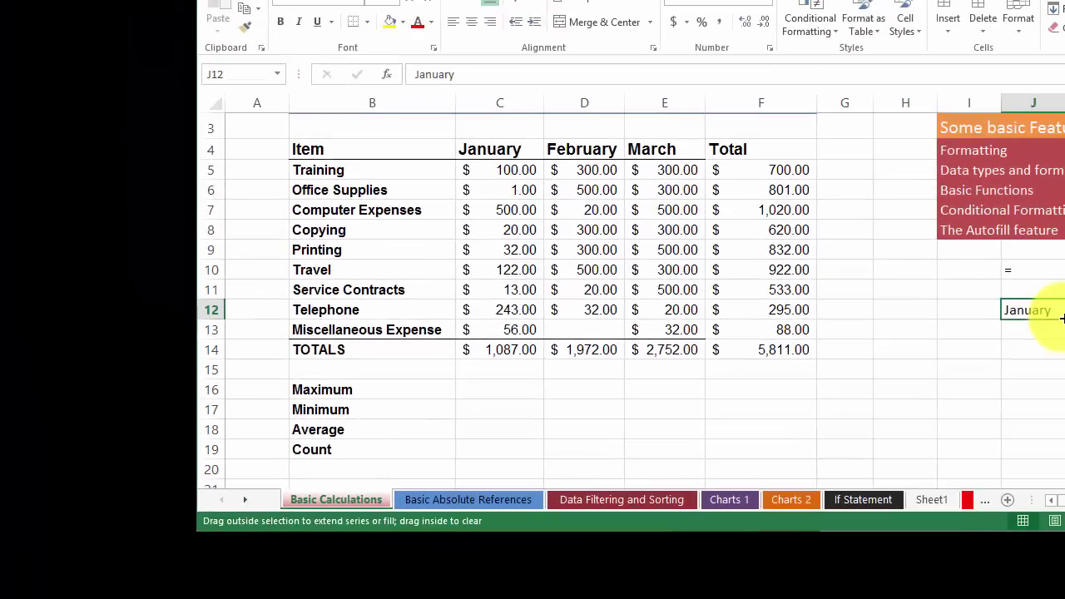
left_click_drag(1062, 318, 1058, 432)
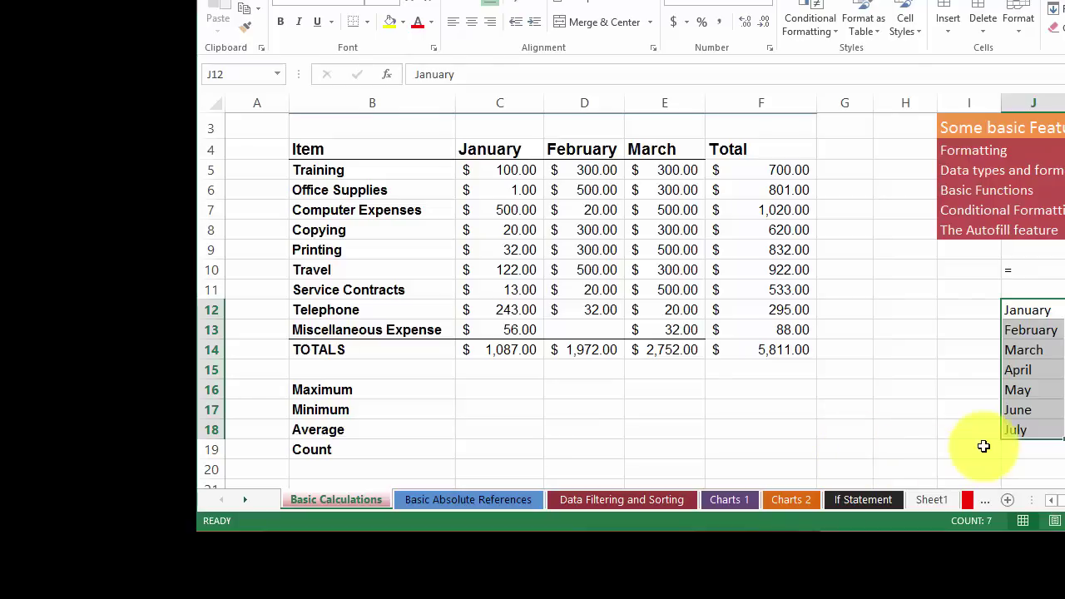
Step: Enter Monday in K12 and autofill the weekday names down to K18
left_click(1063, 310)
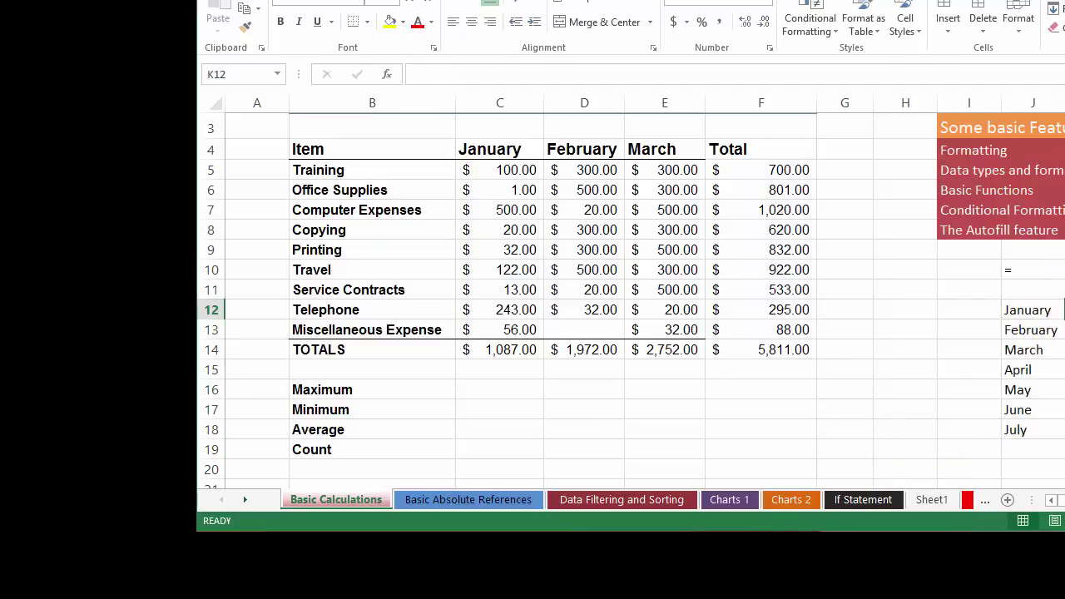
type("Monday")
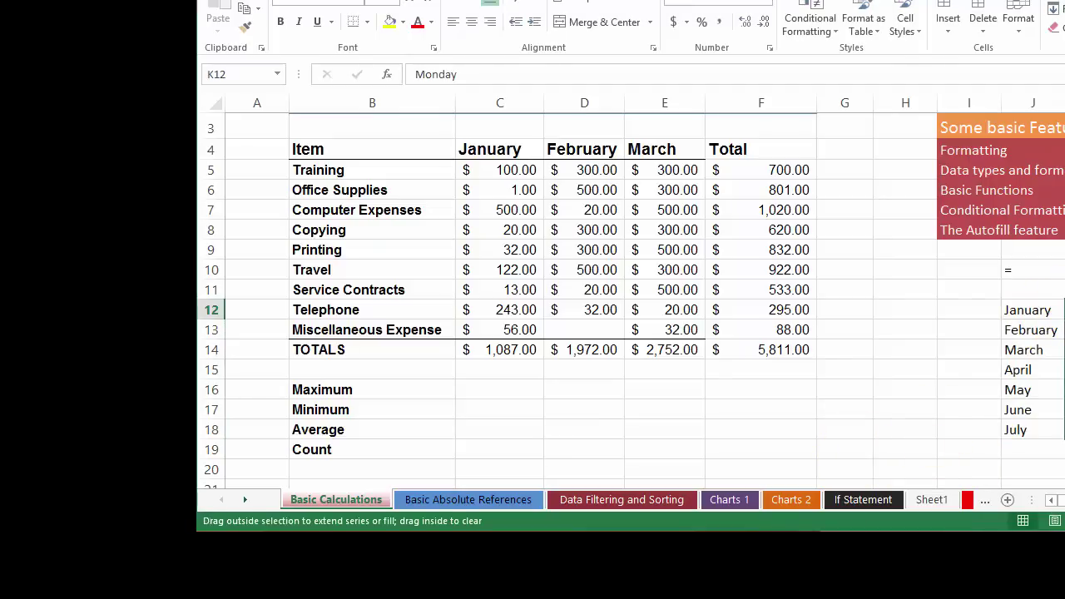
left_click_drag(1064, 316, 1064, 431)
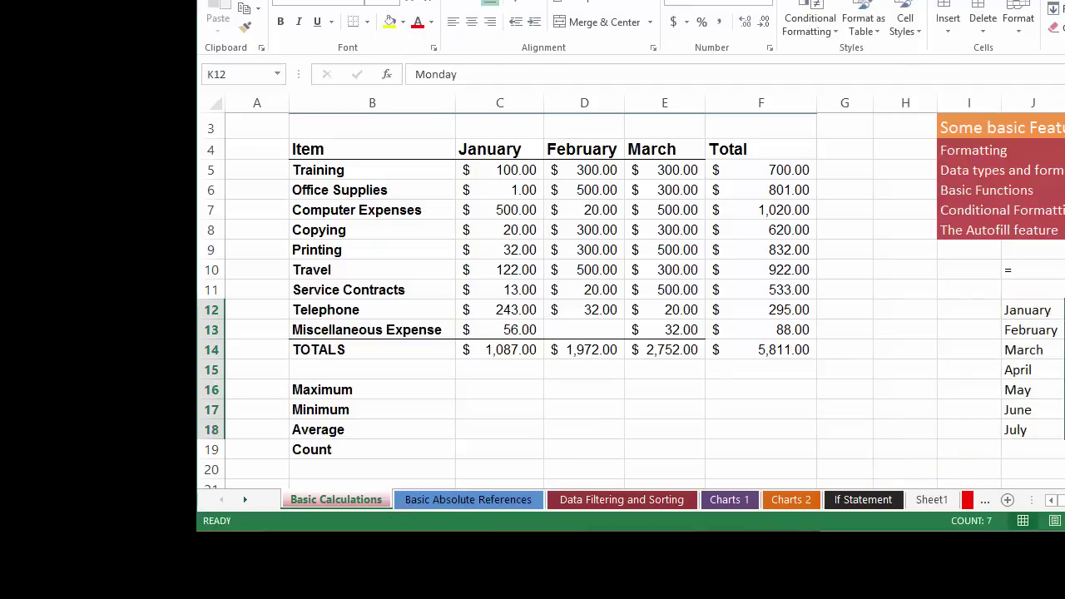
Step: Enter 1 in I12 and 4 in I13, and autofill the number pattern down to I18
left_click(958, 310)
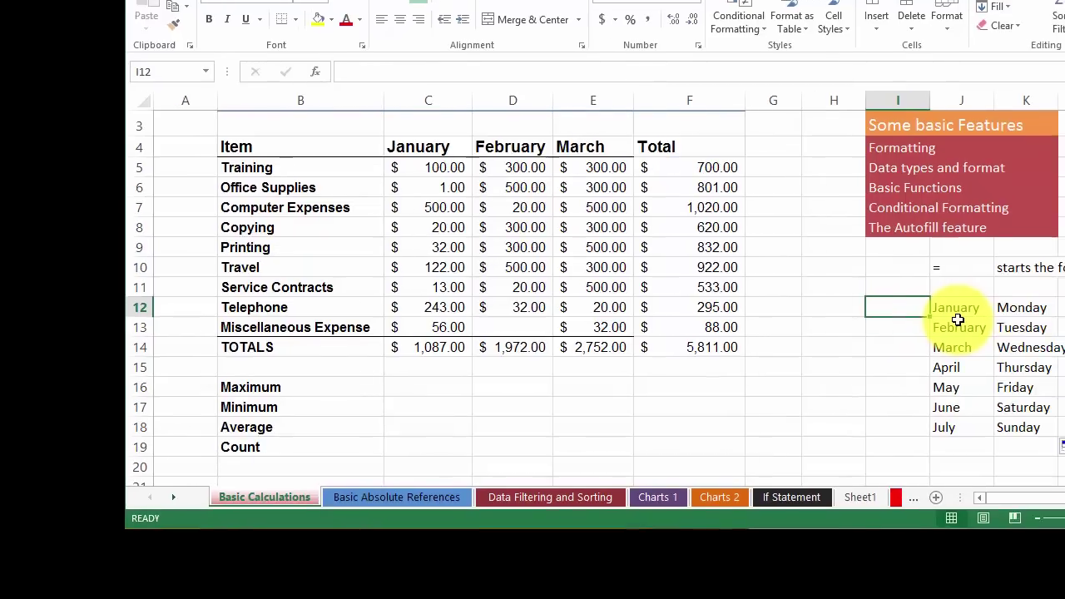
type("1")
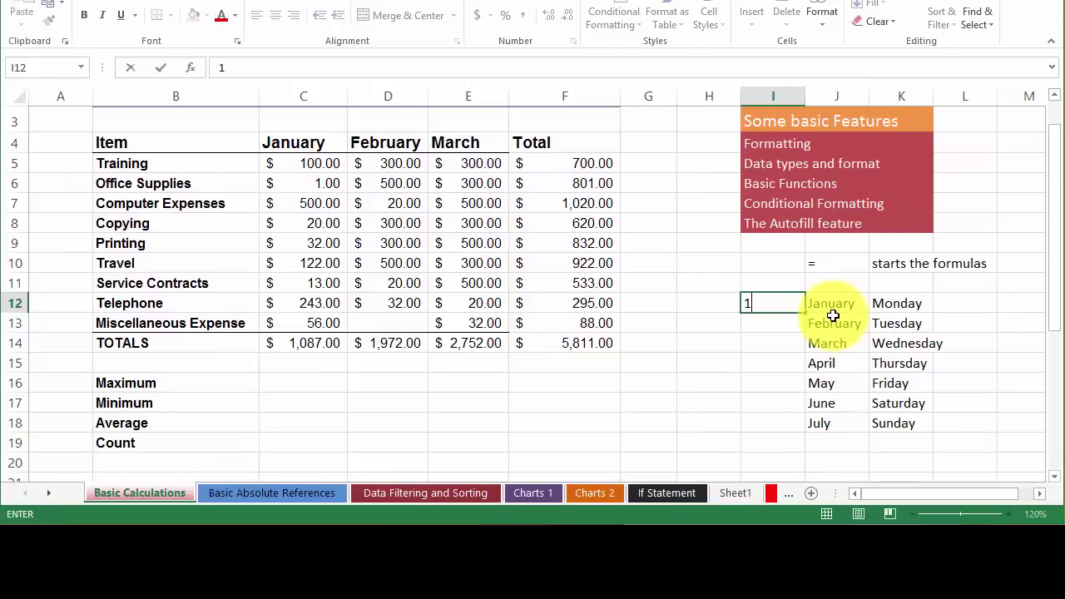
key("Return")
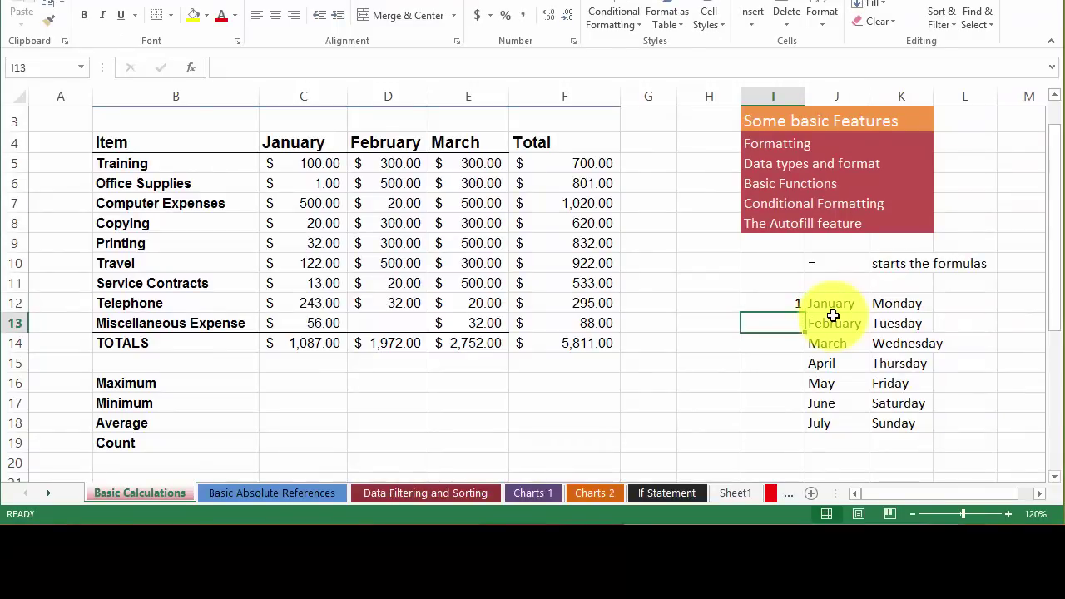
type("4")
key("Return")
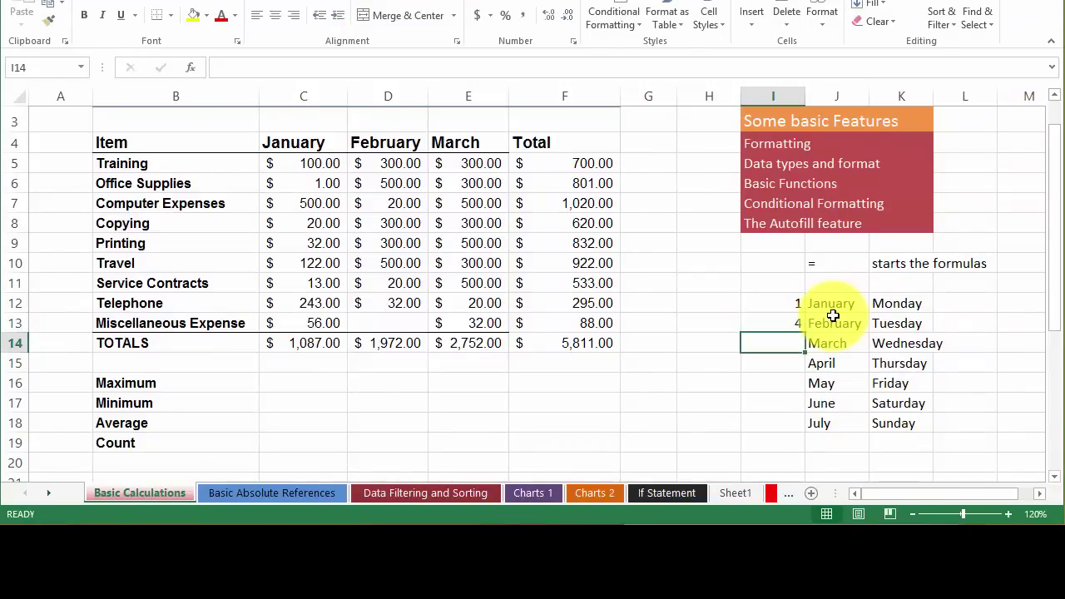
left_click_drag(770, 298, 801, 428)
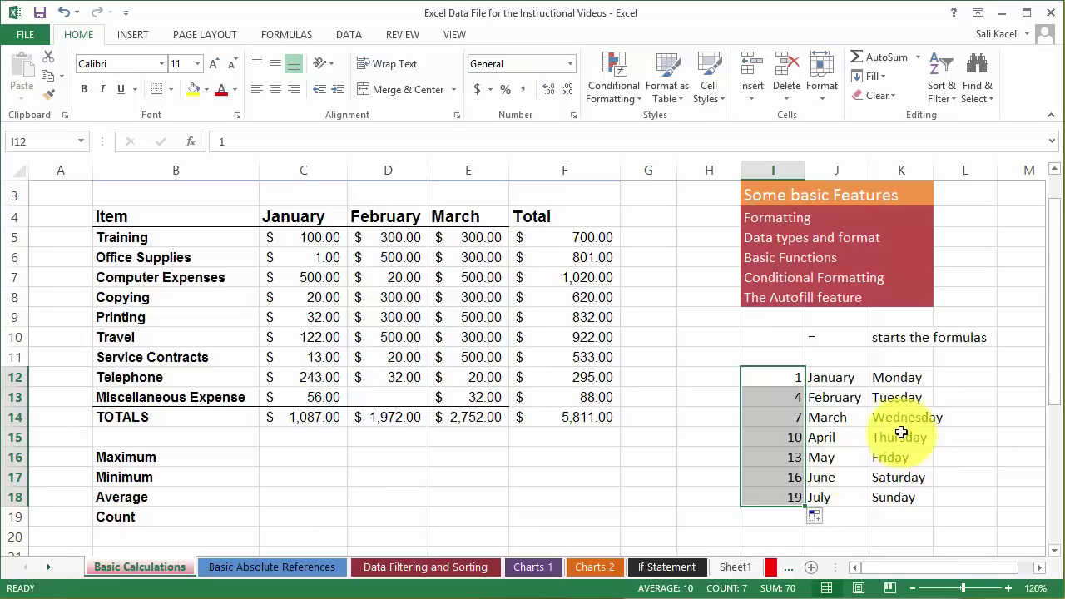
Step: Clear the sample number, month and weekday series from I12:K18
left_click(846, 377)
left_click_drag(786, 376, 895, 496)
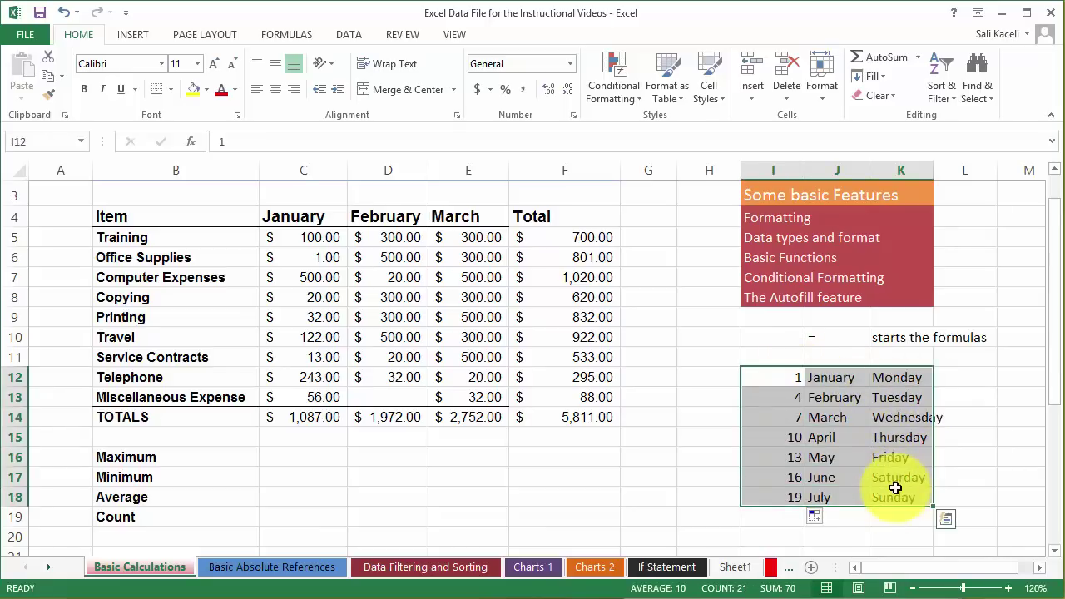
key("BackSpace")
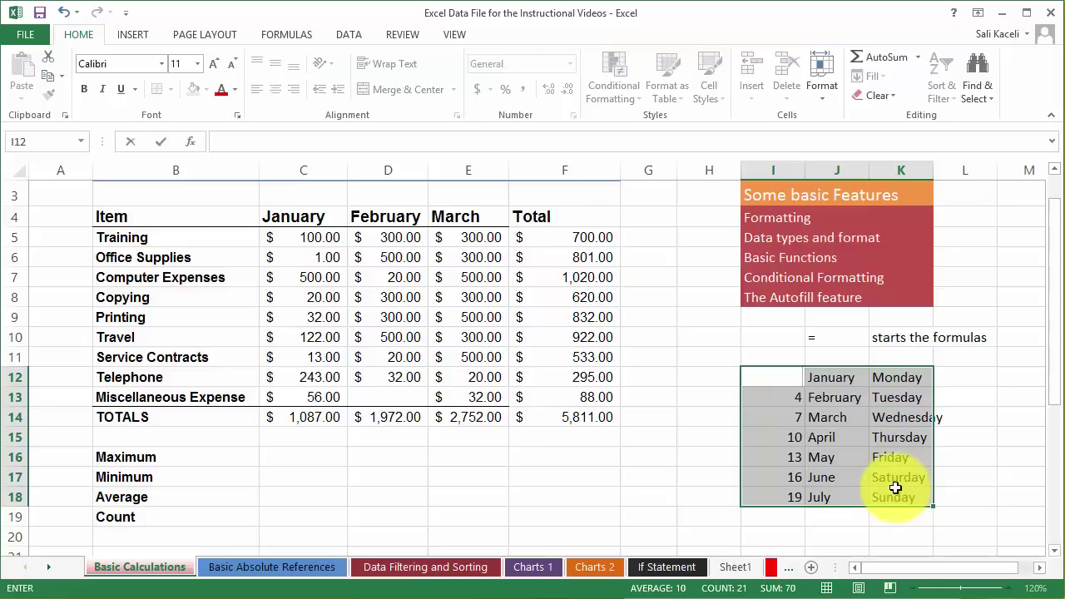
Step: Enter 1 in I12, autofill it down to I19 and change the fill option to Fill Series
key("ctrl+z")
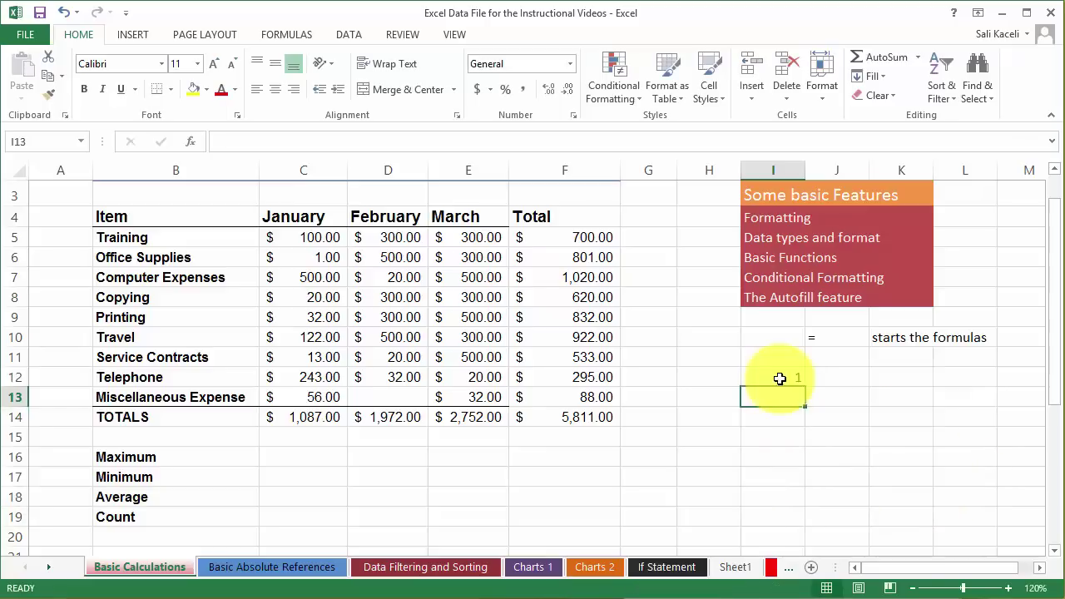
key("ctrl+z")
left_click_drag(804, 386, 826, 514)
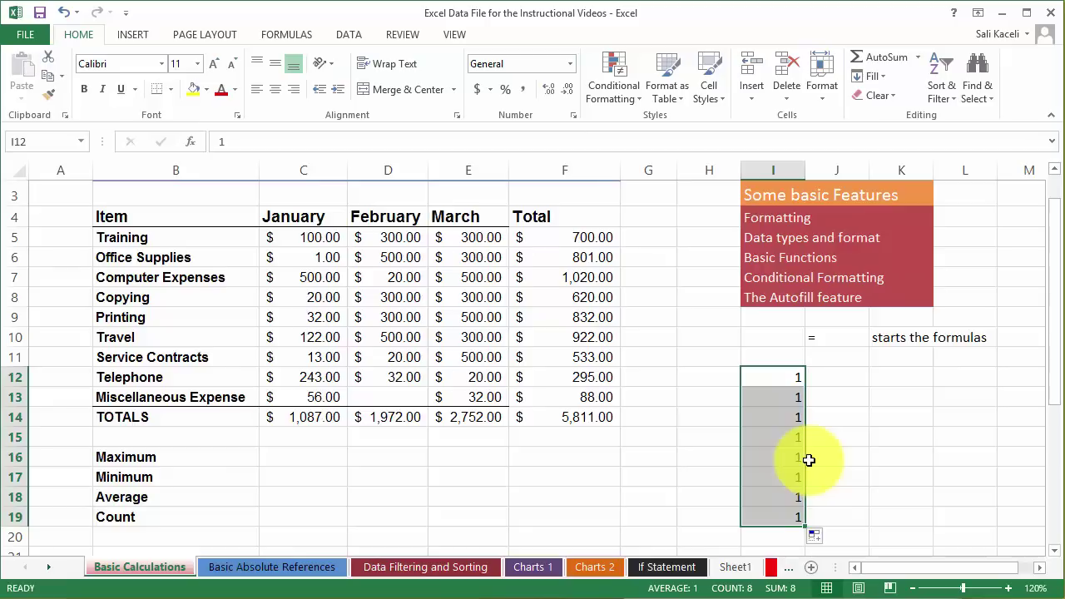
left_click(833, 541)
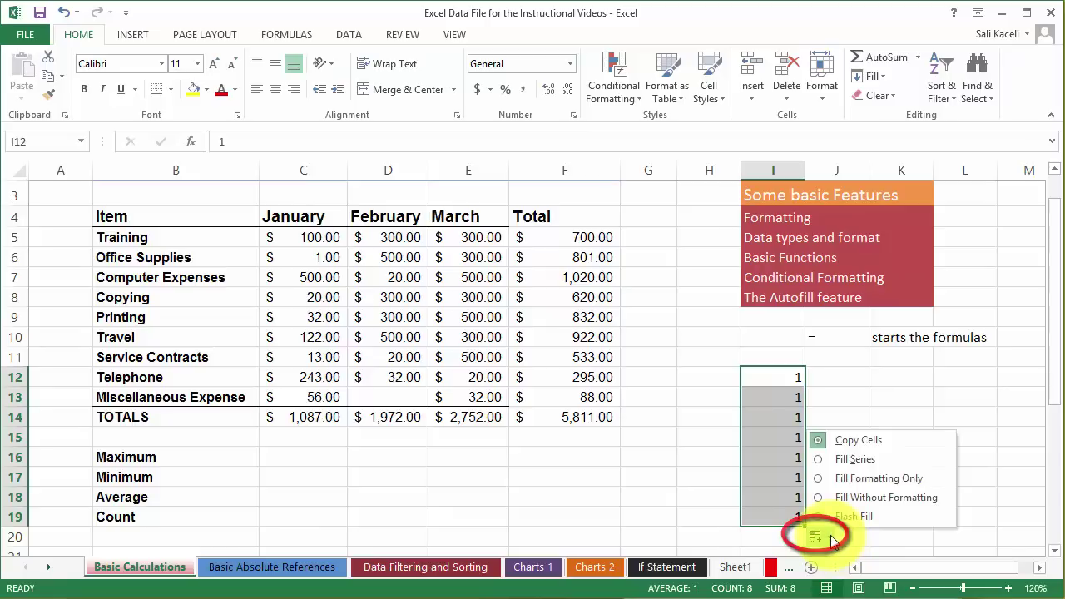
left_click(834, 463)
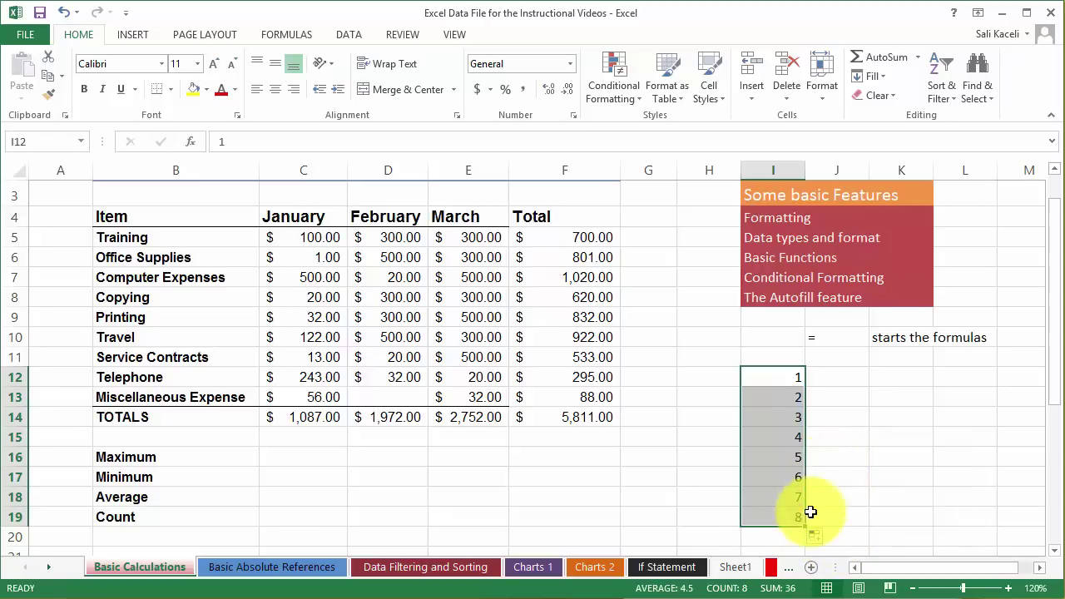
Step: Enter 1 in J12 and autofill it as an incrementing number series down to J18
left_click(845, 376)
type("1")
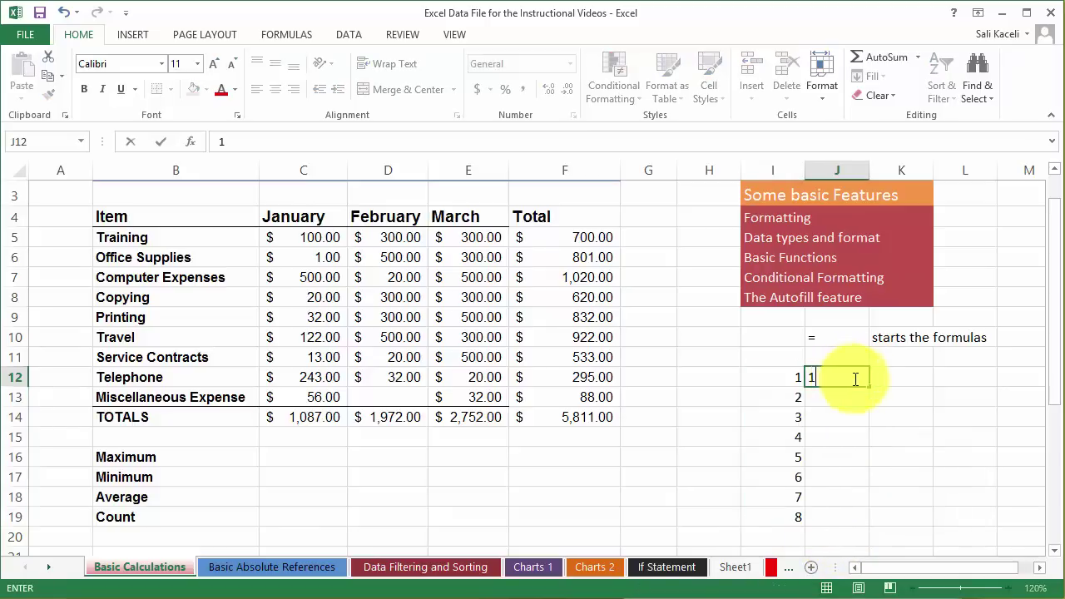
left_click(848, 407)
left_click(865, 382)
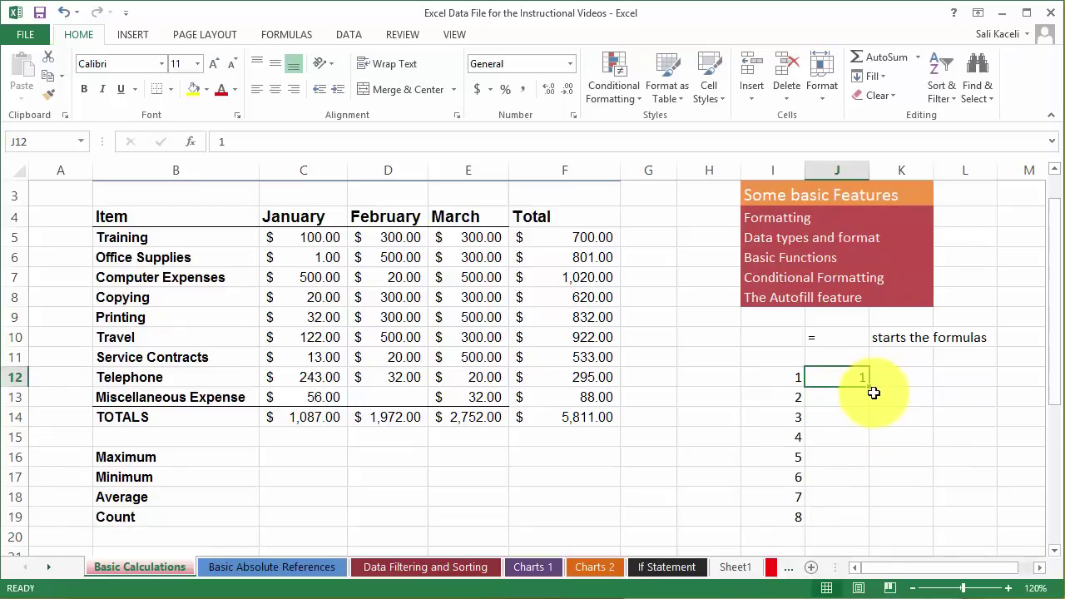
left_click_drag(868, 385, 867, 508)
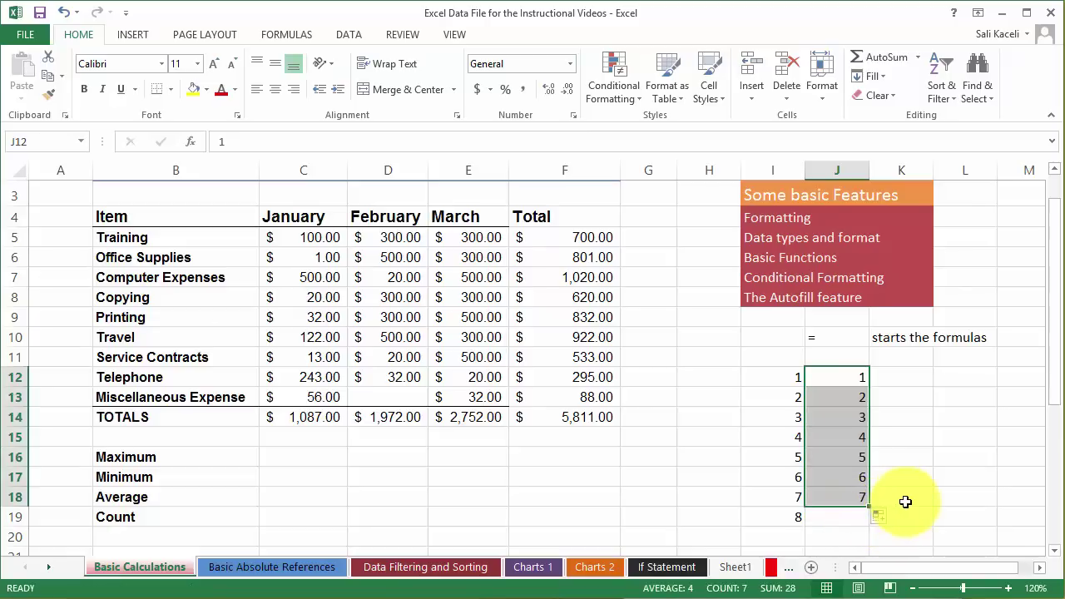
left_click(912, 380)
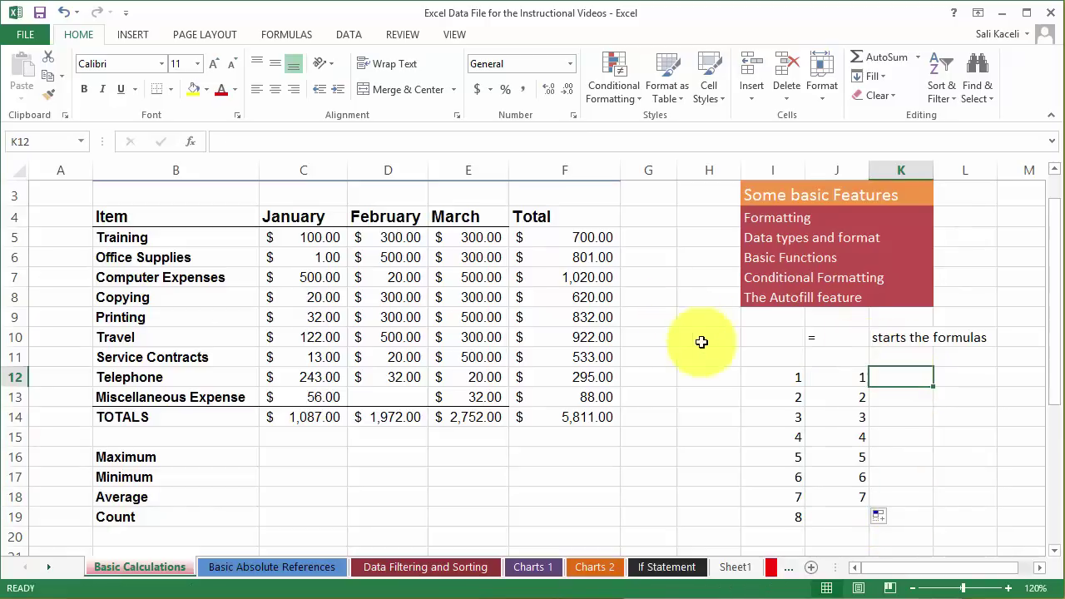
left_click(796, 371)
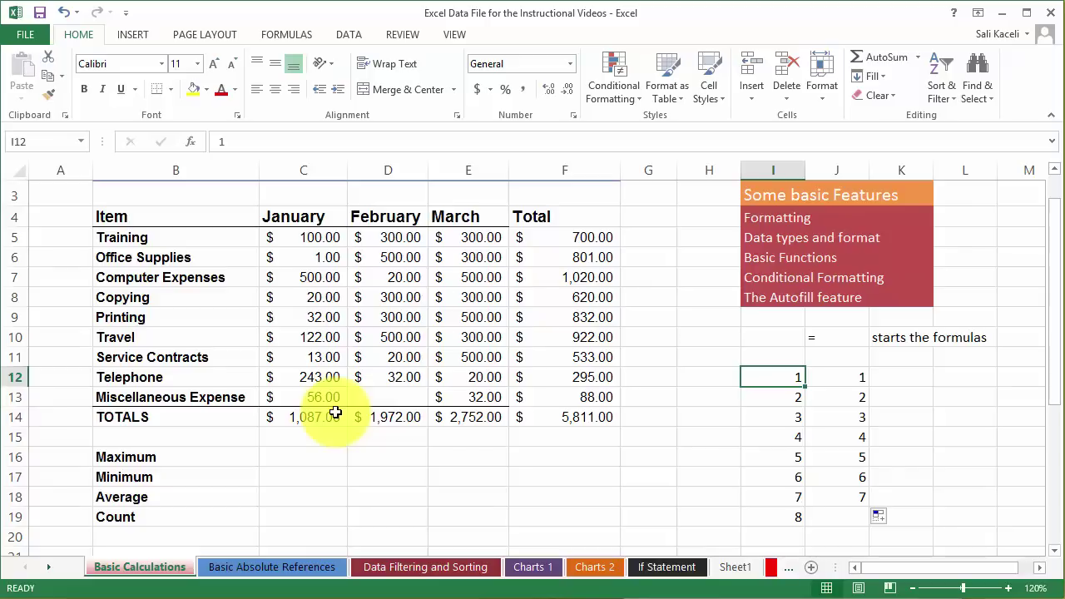
Step: Undo the sample number series in columns I and J, and select the January expenses in C5:C13
key("ctrl+z")
left_click(292, 457)
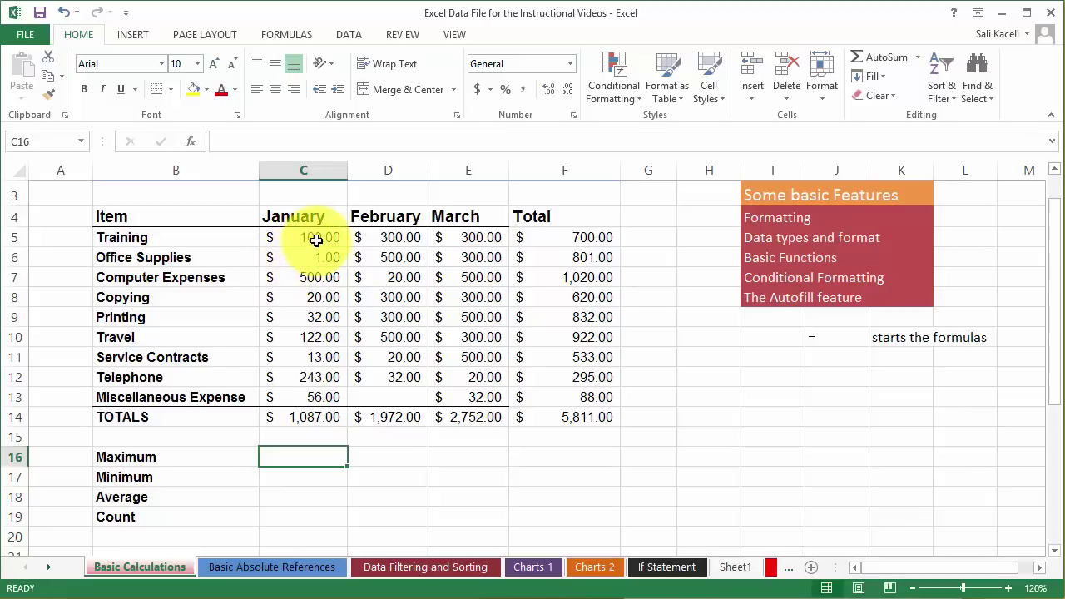
left_click_drag(309, 238, 312, 257)
left_click_drag(321, 317, 314, 391)
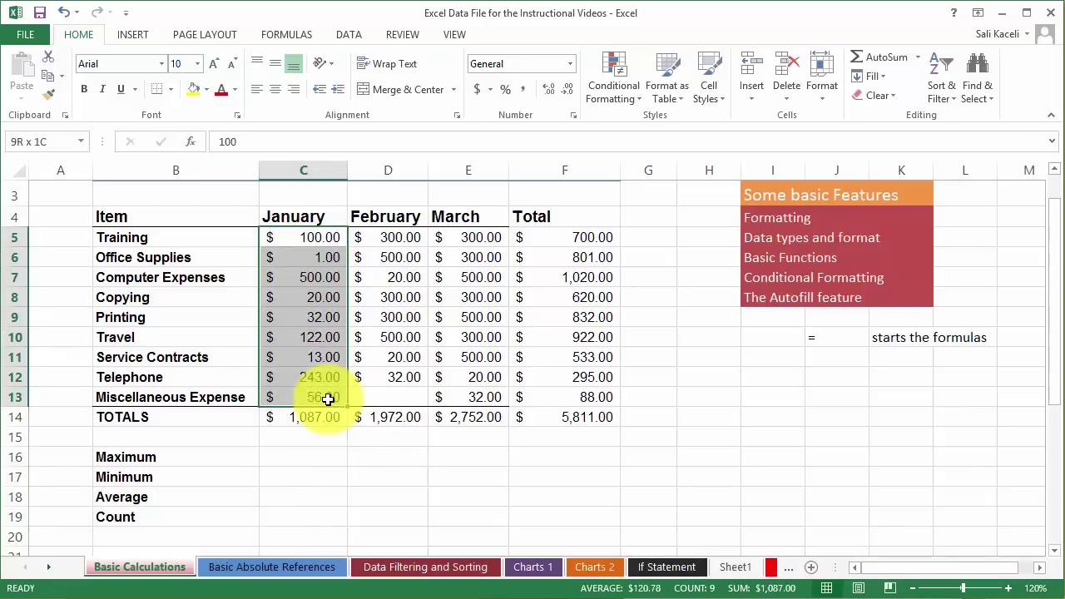
Step: Calculate January's maximum expense in C16 with the MAX function over C5:C13
left_click(294, 461)
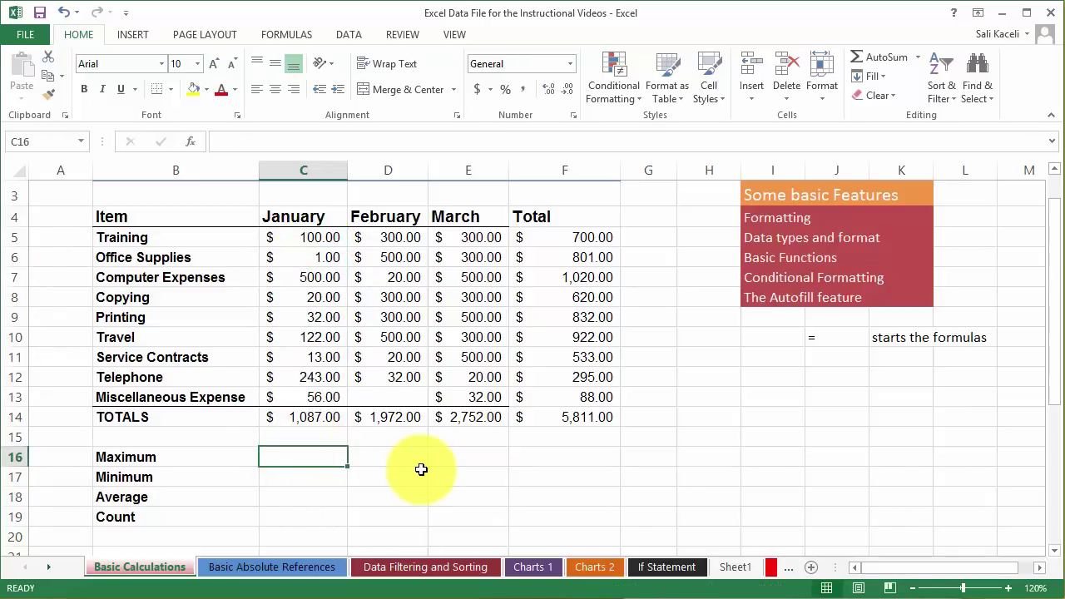
type("=")
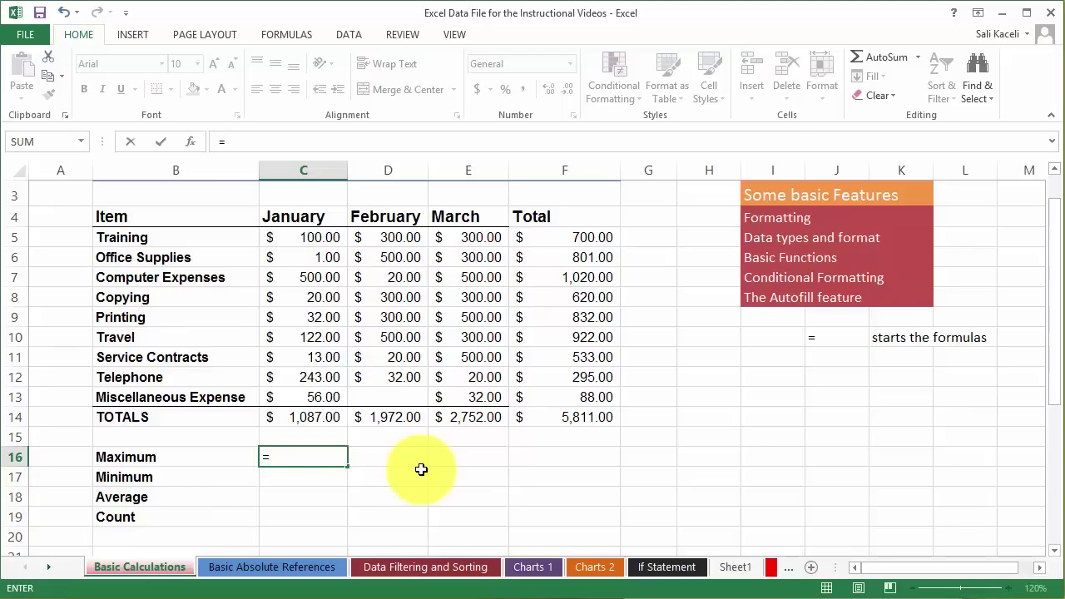
type("m")
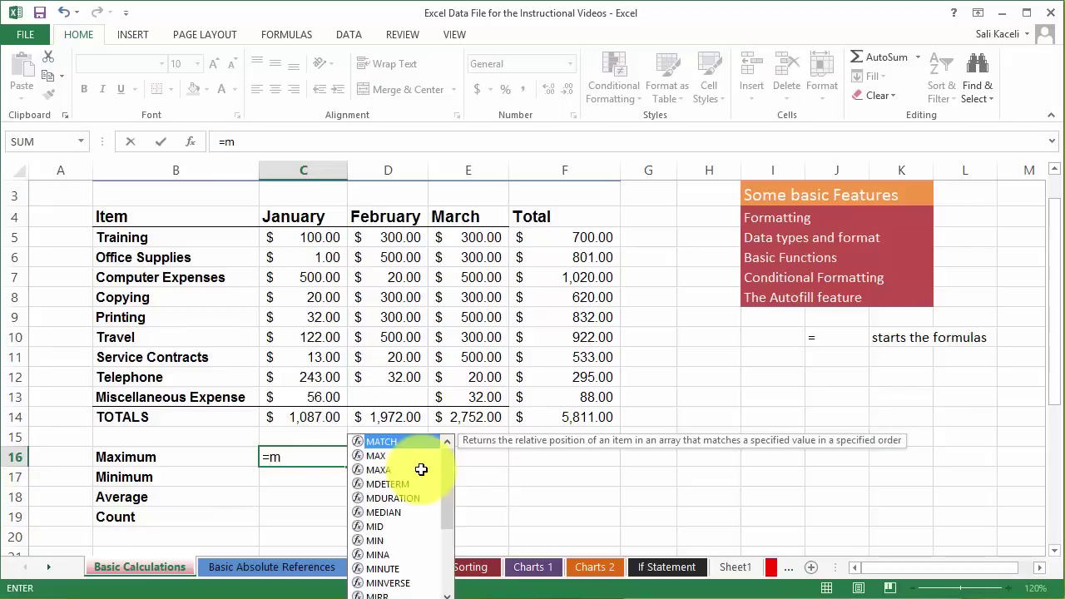
left_click(371, 455)
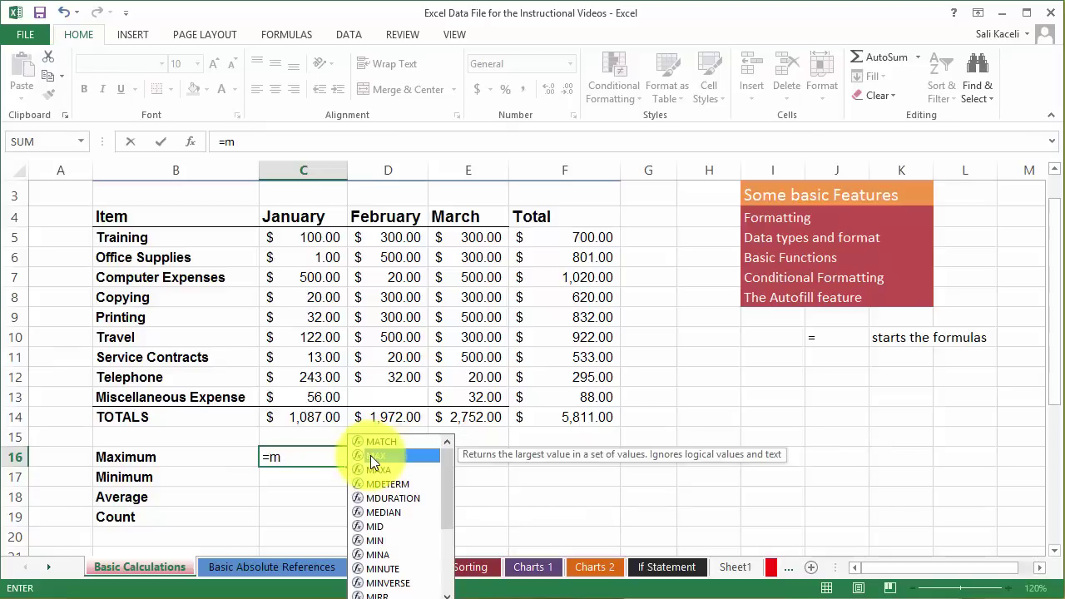
double_click(370, 455)
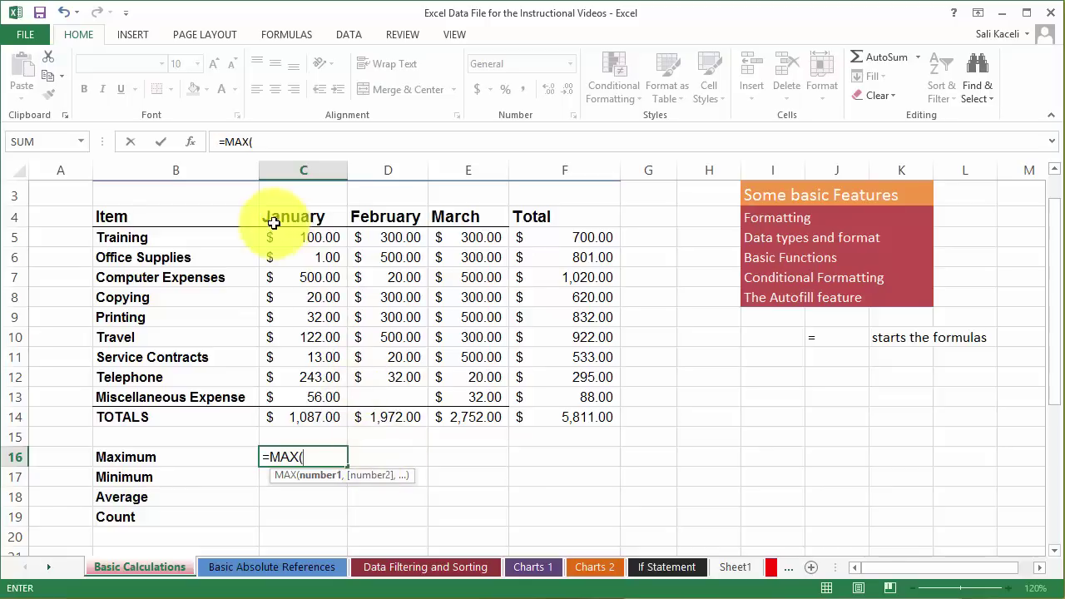
left_click_drag(292, 238, 291, 397)
key("Return")
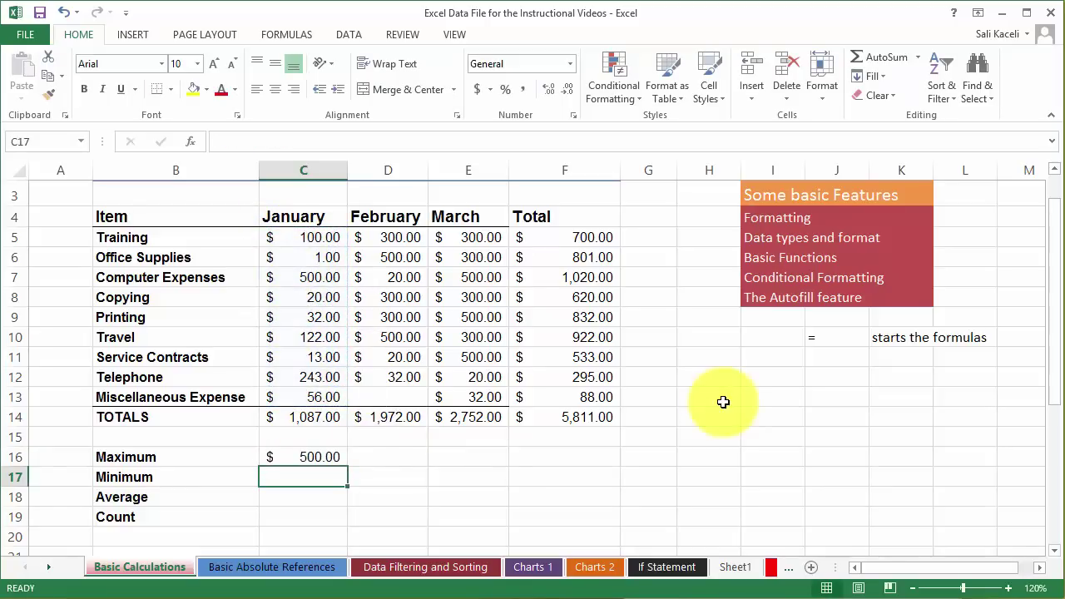
Step: Change the January amount for Office Supplies in C6 to 11111
left_click(309, 455)
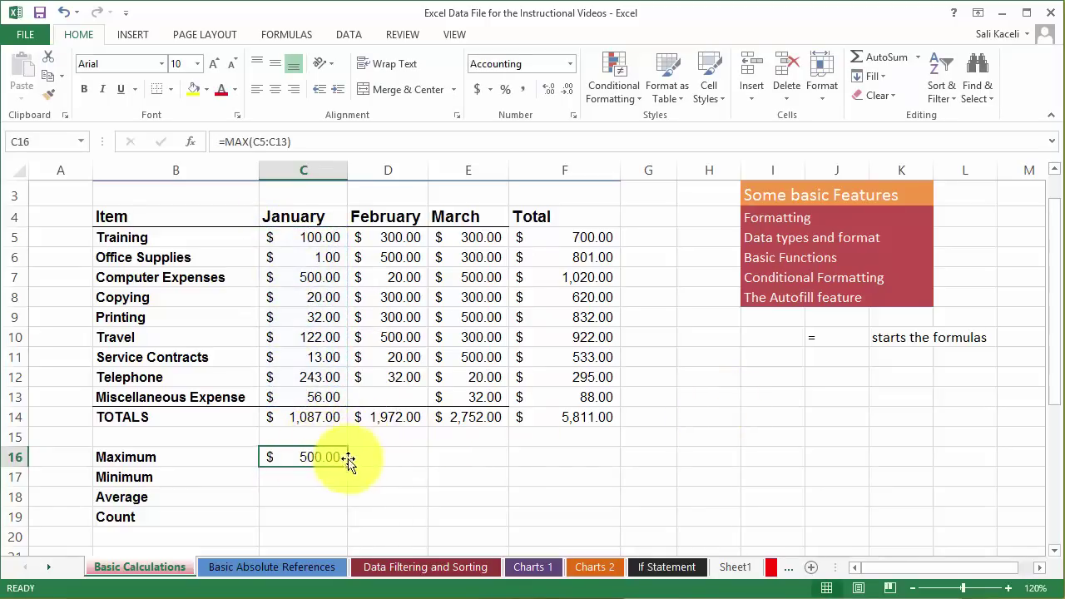
left_click(302, 279)
left_click(309, 258)
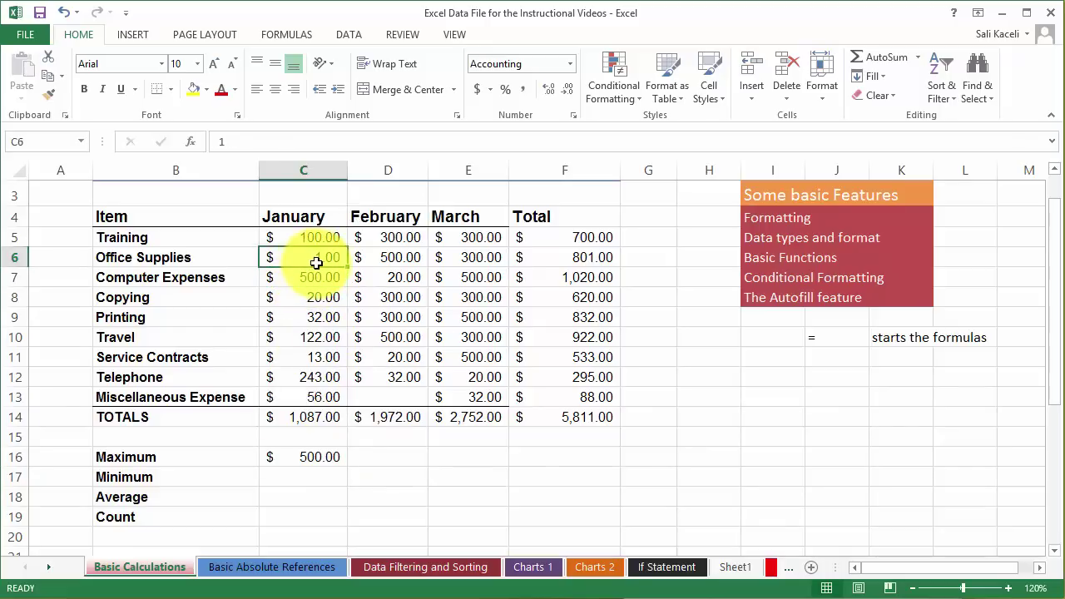
type("11111")
key("Return")
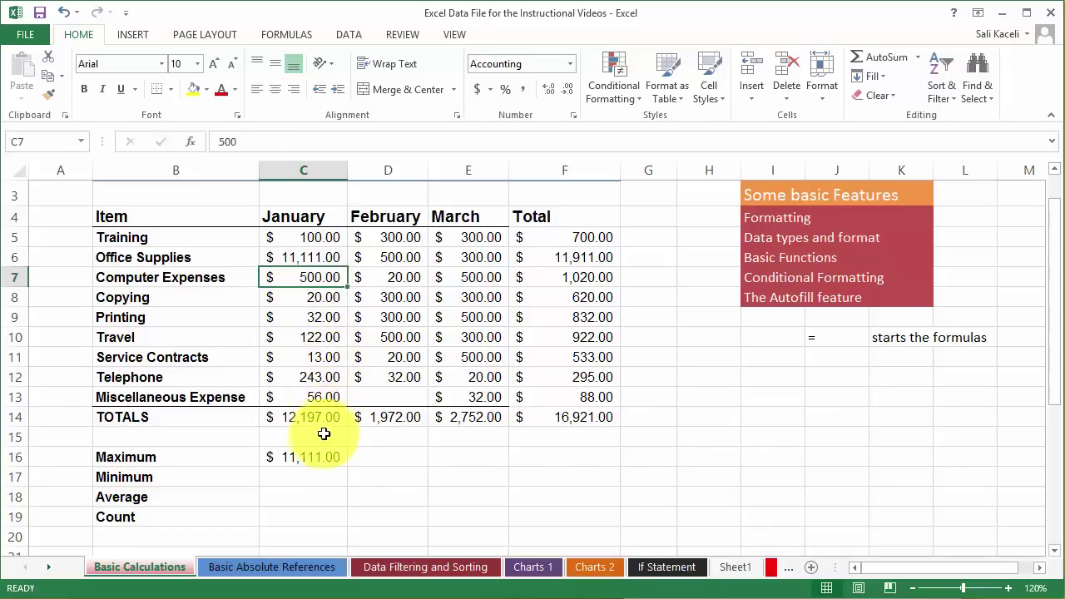
Step: Autofill the maximum formula from C16 across February and March to E16
left_click(316, 457)
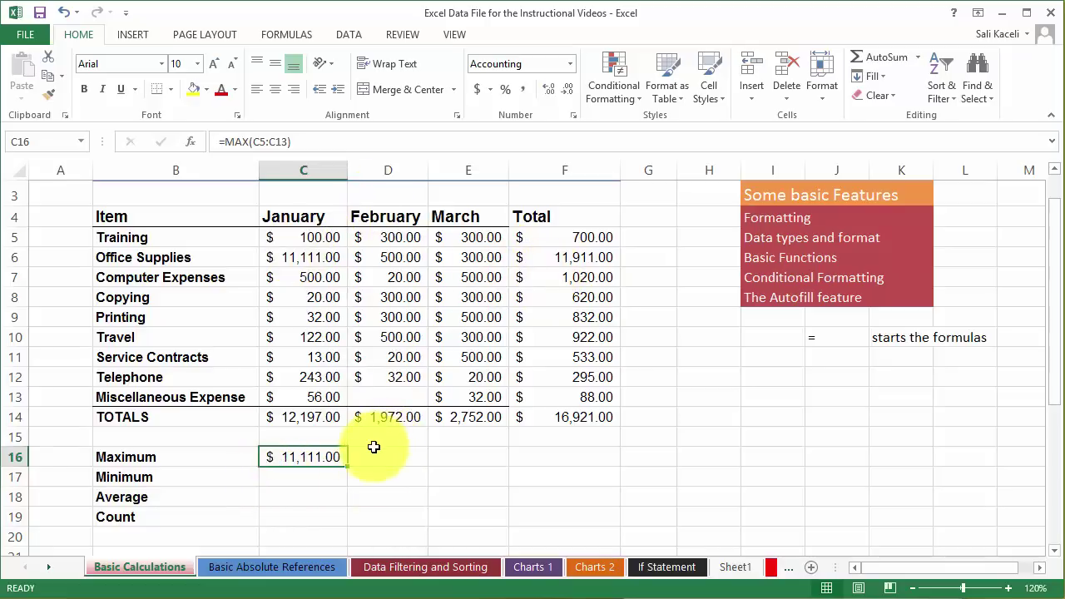
left_click_drag(348, 467, 492, 454)
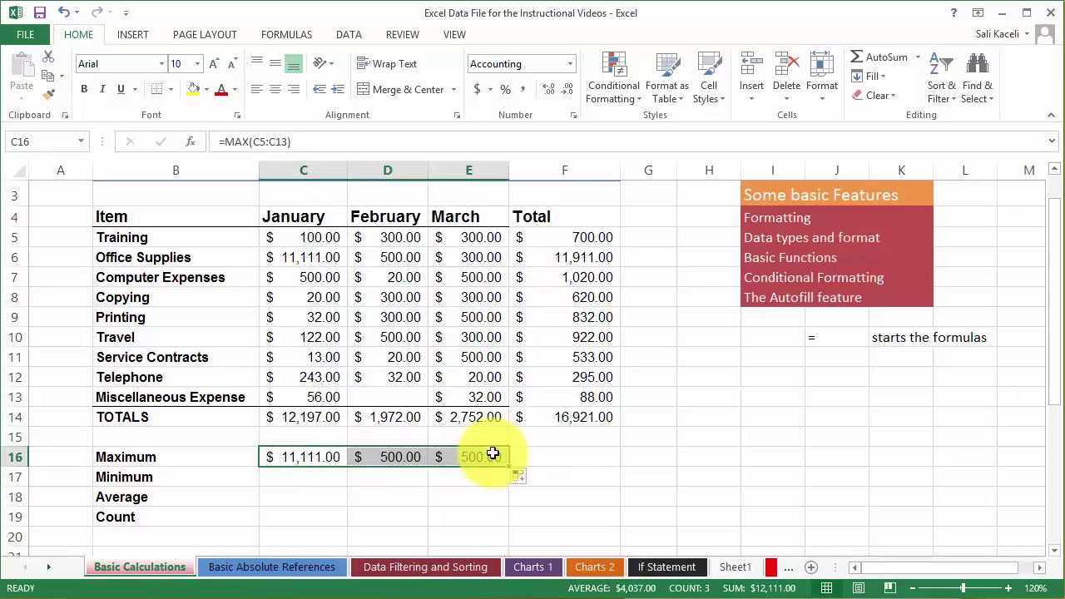
left_click_drag(392, 458, 475, 458)
Step: Calculate January's minimum in C17 with the MIN function over C5:C13, and autofill it across to E17
left_click(283, 471)
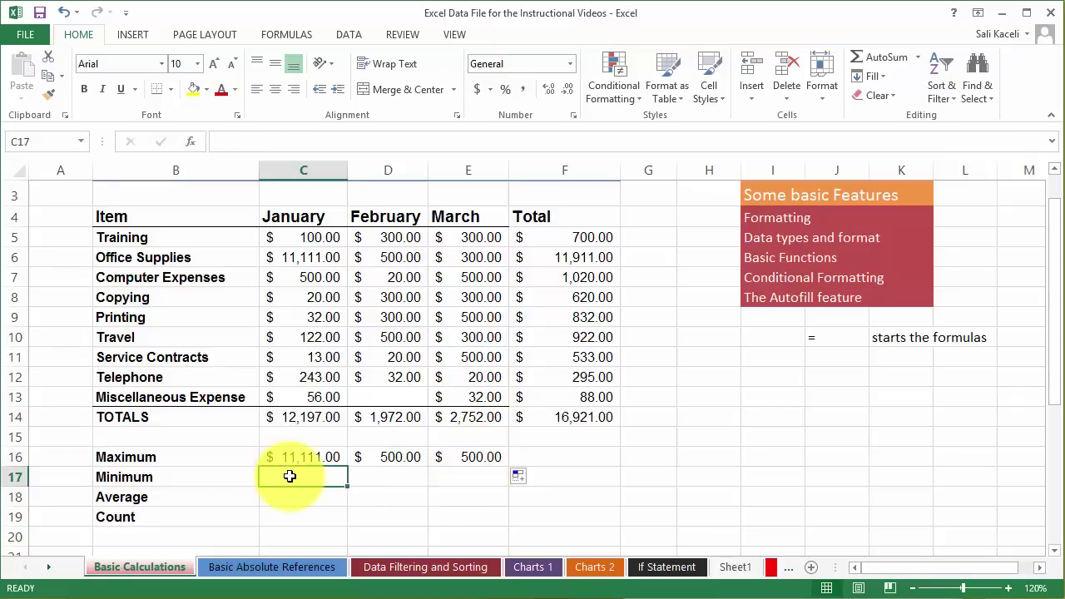
type("=min")
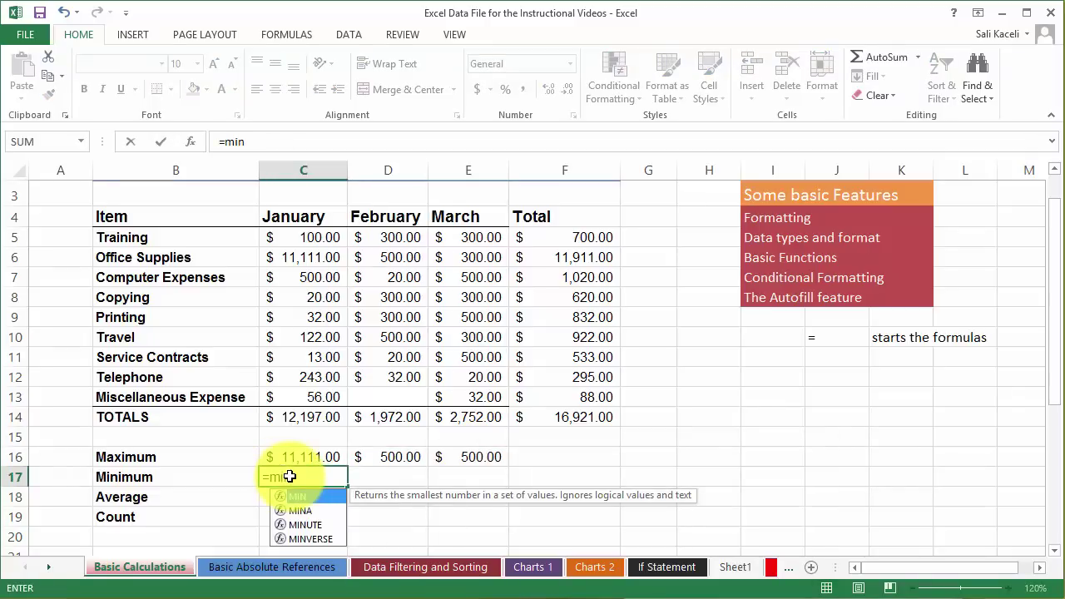
double_click(297, 496)
left_click_drag(302, 237, 302, 396)
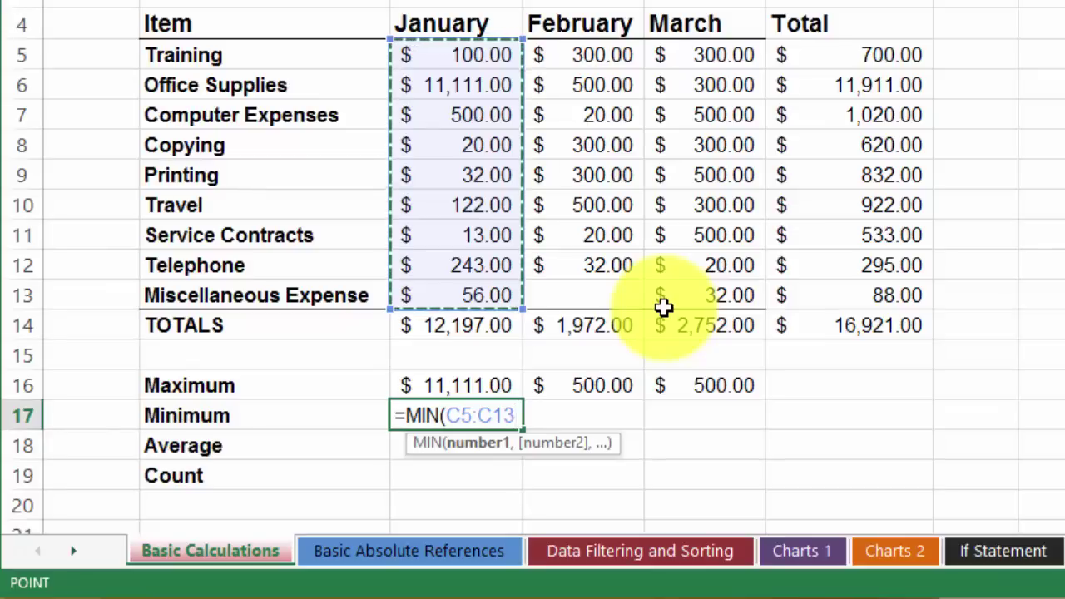
key("Return")
left_click(458, 415)
left_click_drag(521, 429, 732, 415)
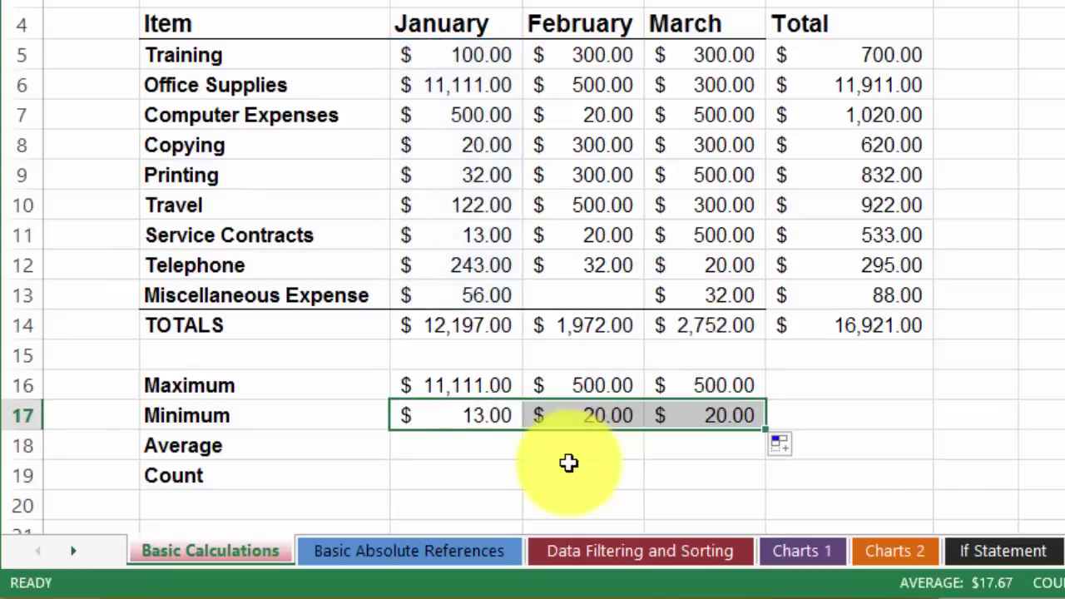
Step: Calculate January's average in C18 with the AVERAGE function over C5:C13, and autofill it across to E18
left_click(446, 445)
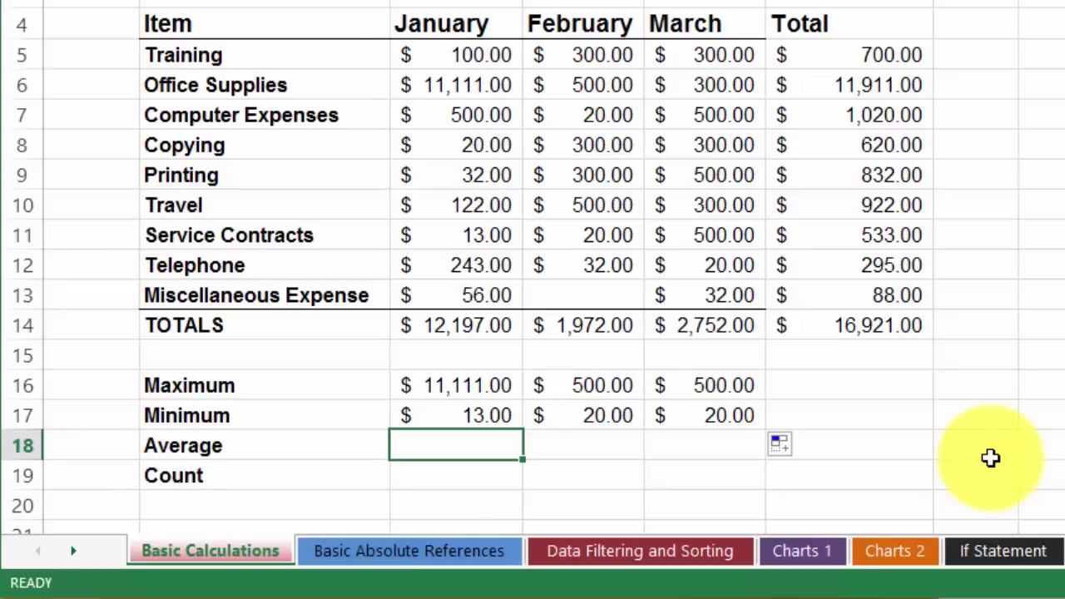
type("=av")
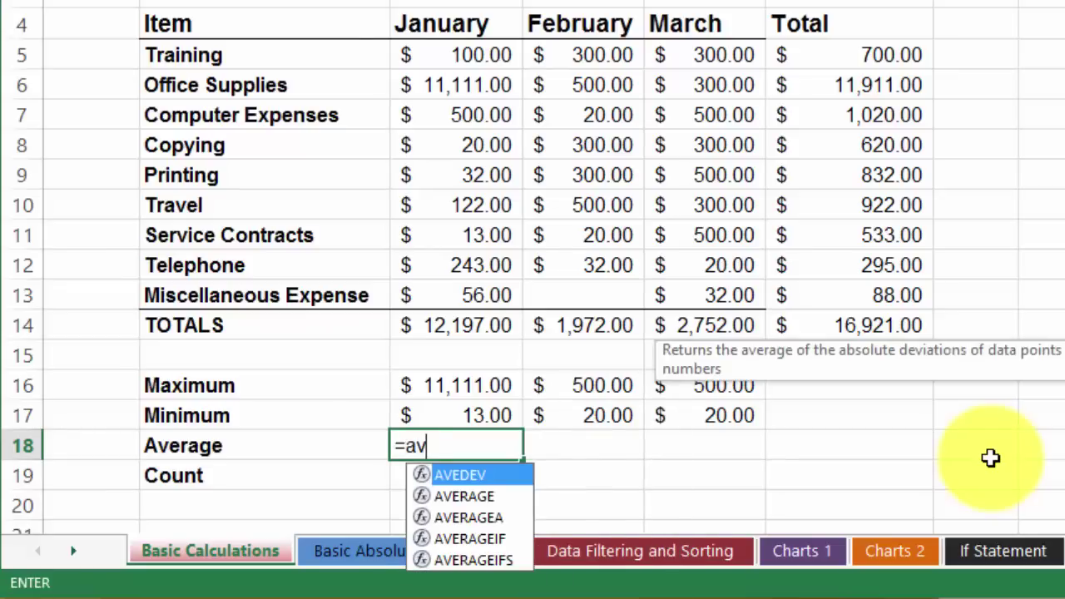
type("era")
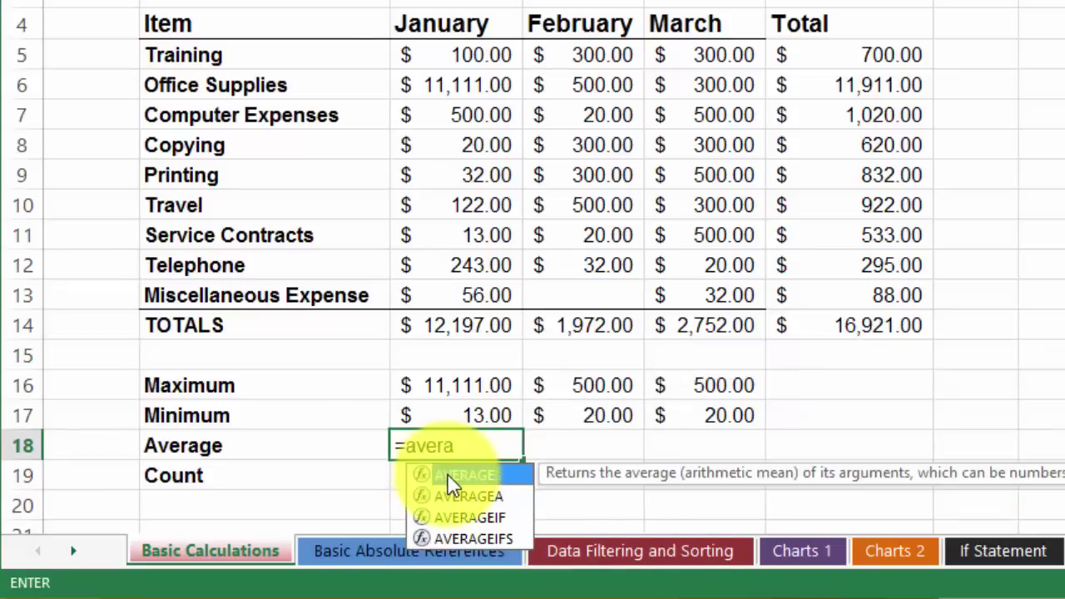
double_click(449, 476)
left_click_drag(454, 55, 466, 291)
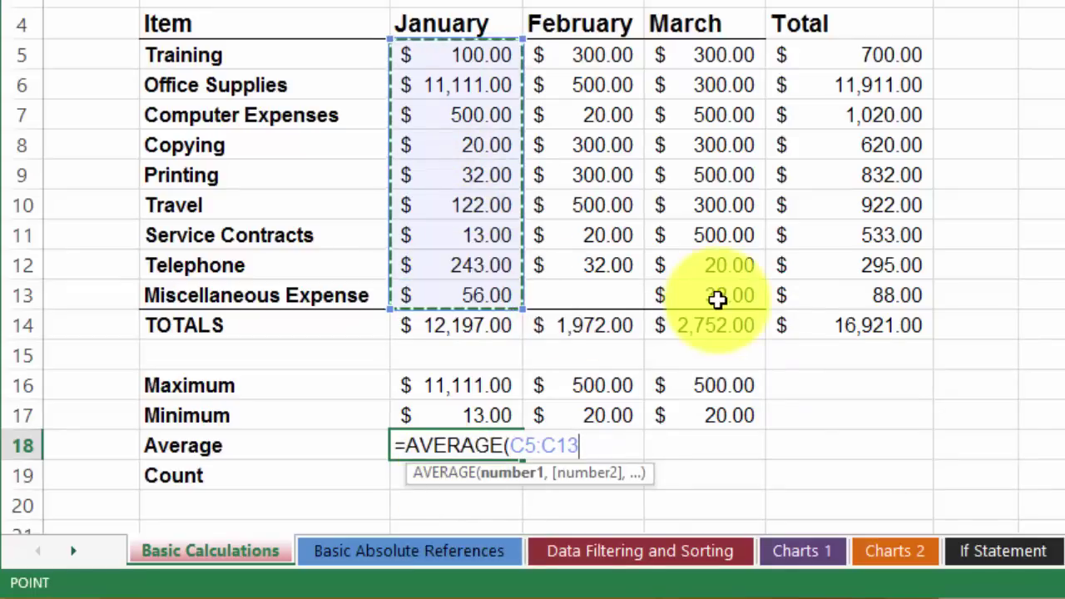
key("Return")
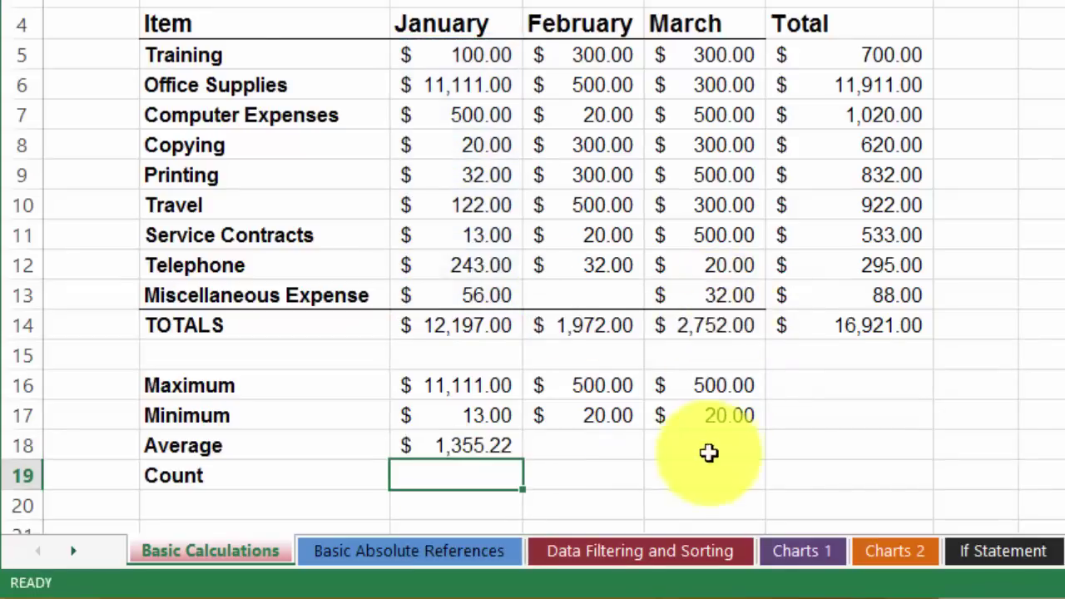
left_click(511, 449)
left_click_drag(522, 459, 741, 450)
left_click(421, 476)
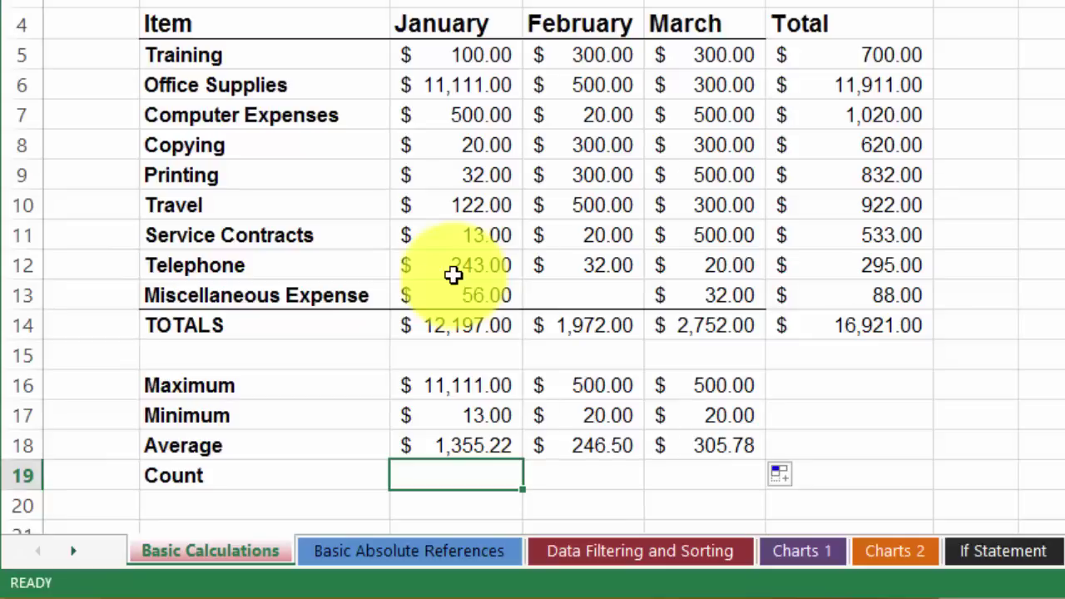
type("=coun")
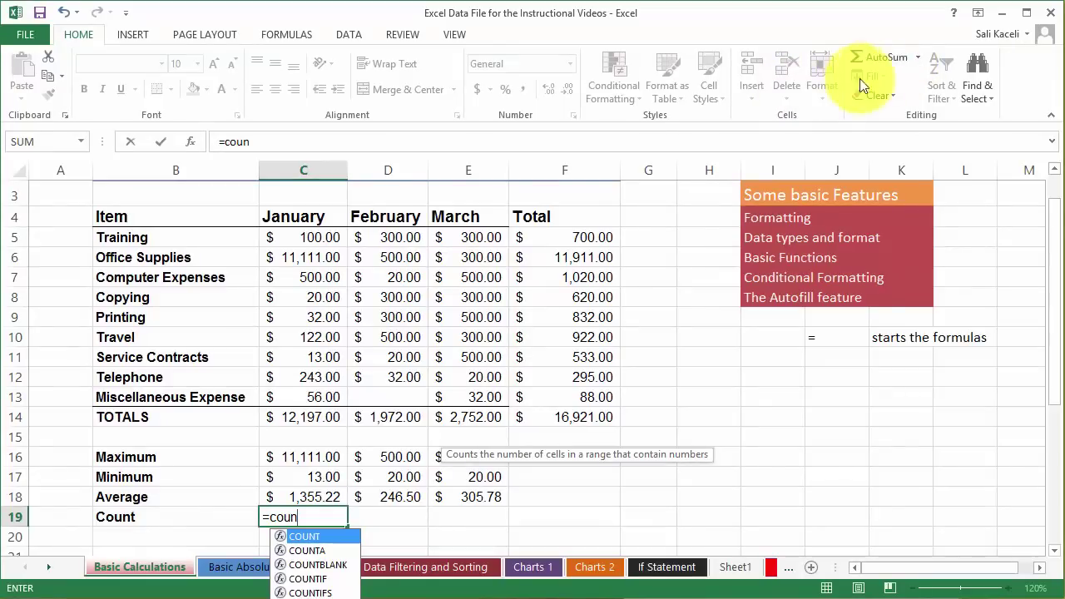
left_click(917, 58)
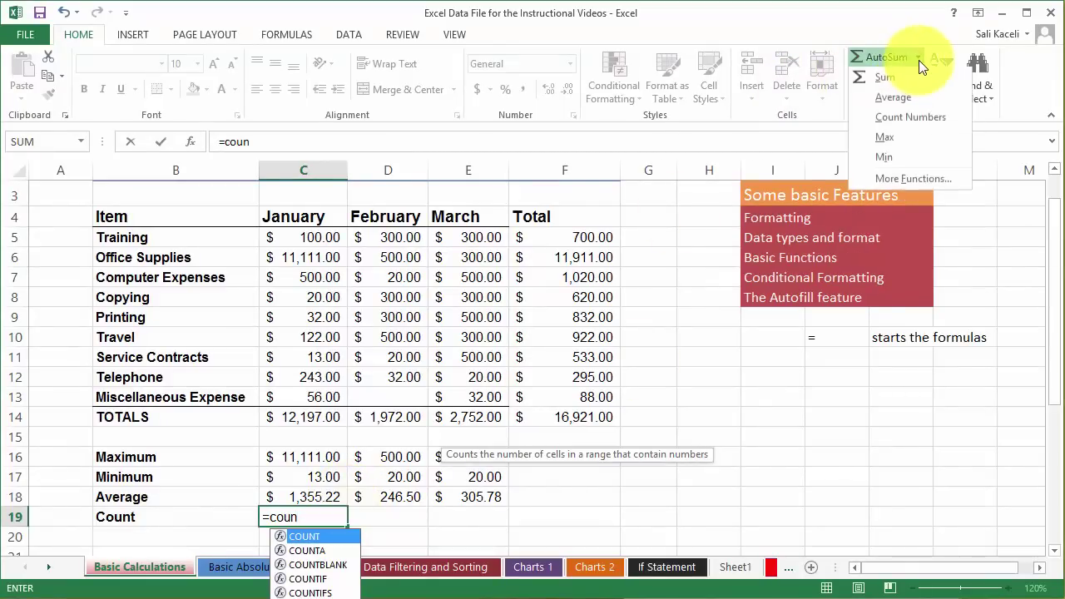
left_click(887, 117)
left_click(364, 524)
left_click(314, 518)
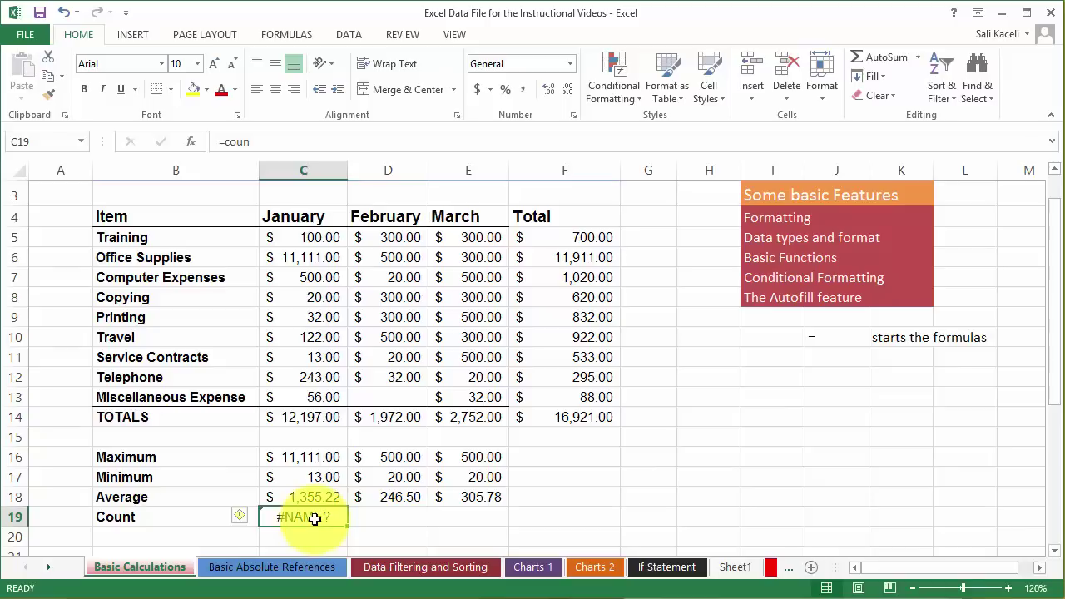
key("BackSpace")
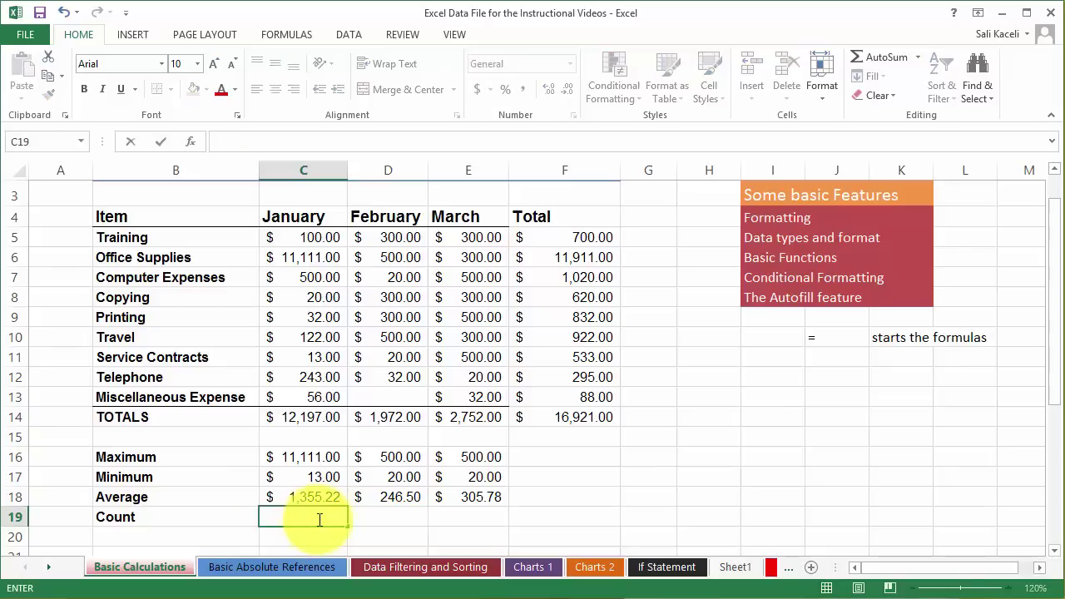
left_click(354, 524)
Step: Count the January amounts in C19 with Count Numbers over C5:C13, and autofill the formula across to E19
left_click(310, 519)
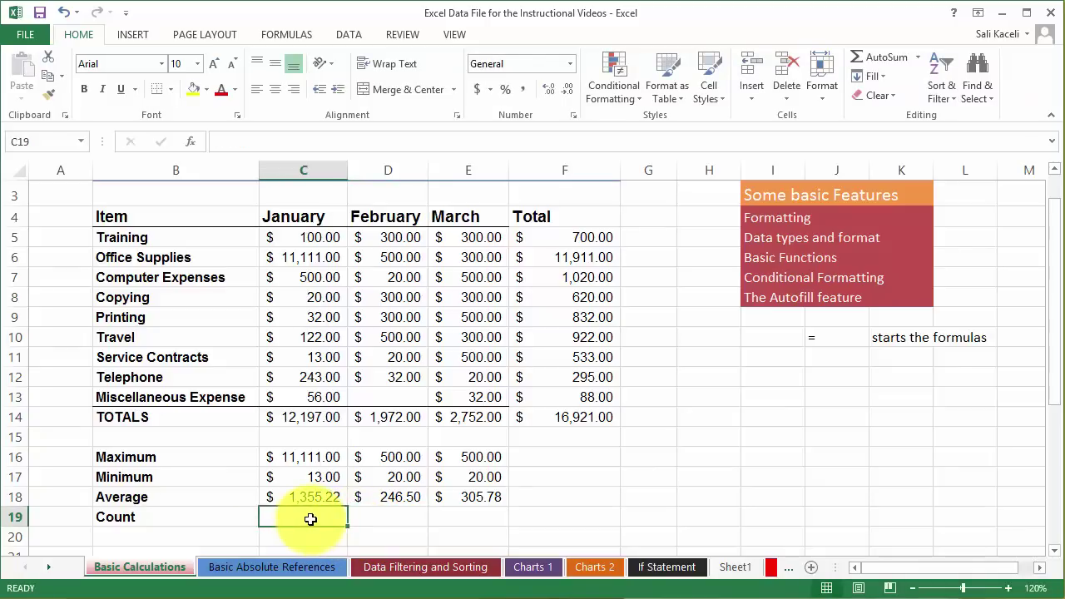
left_click(915, 58)
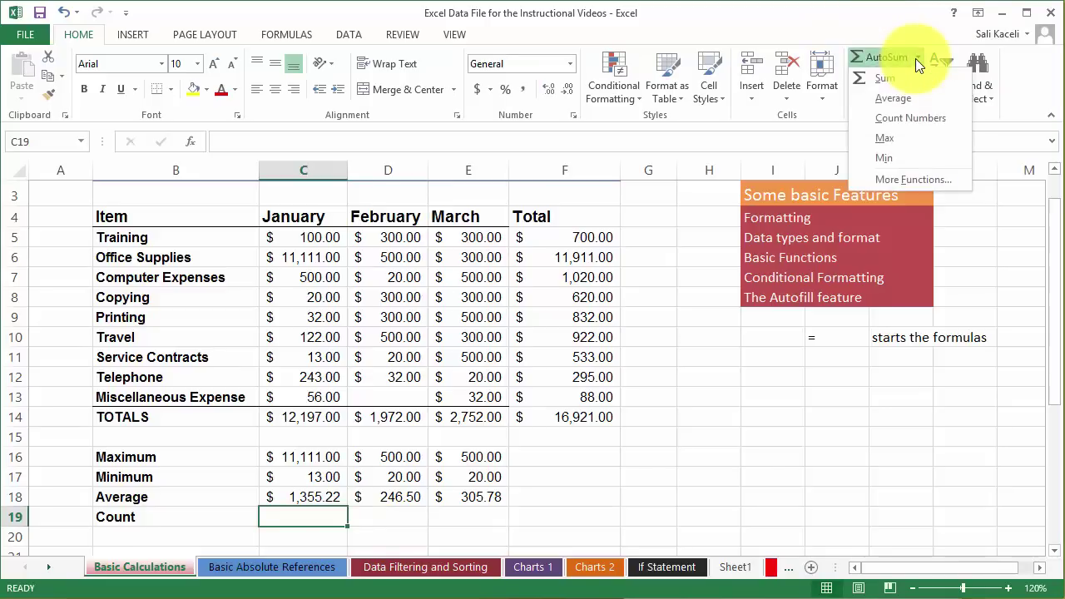
left_click(901, 117)
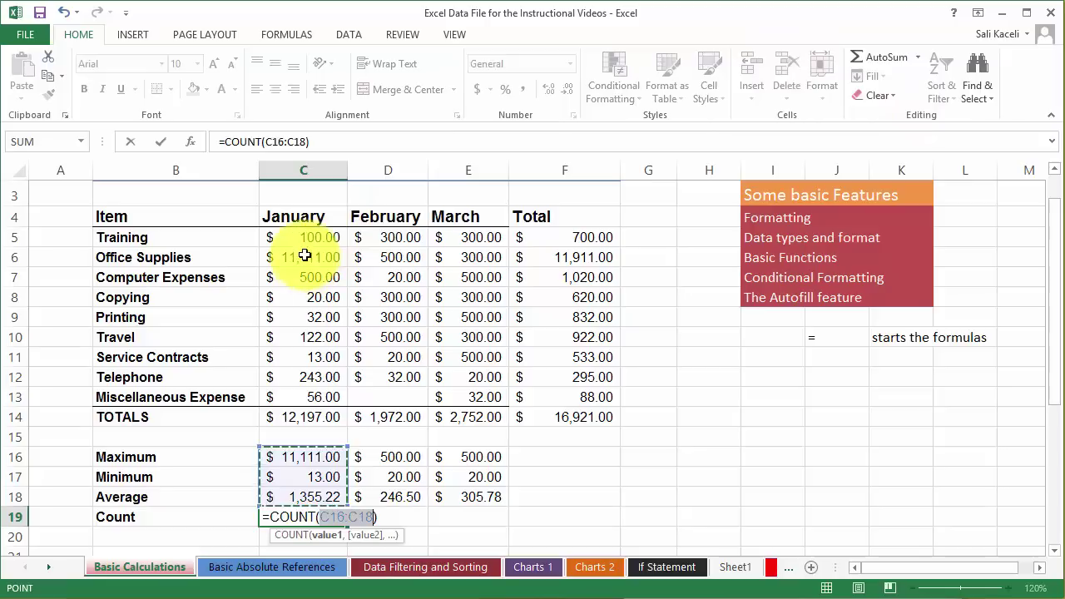
left_click_drag(308, 241, 307, 399)
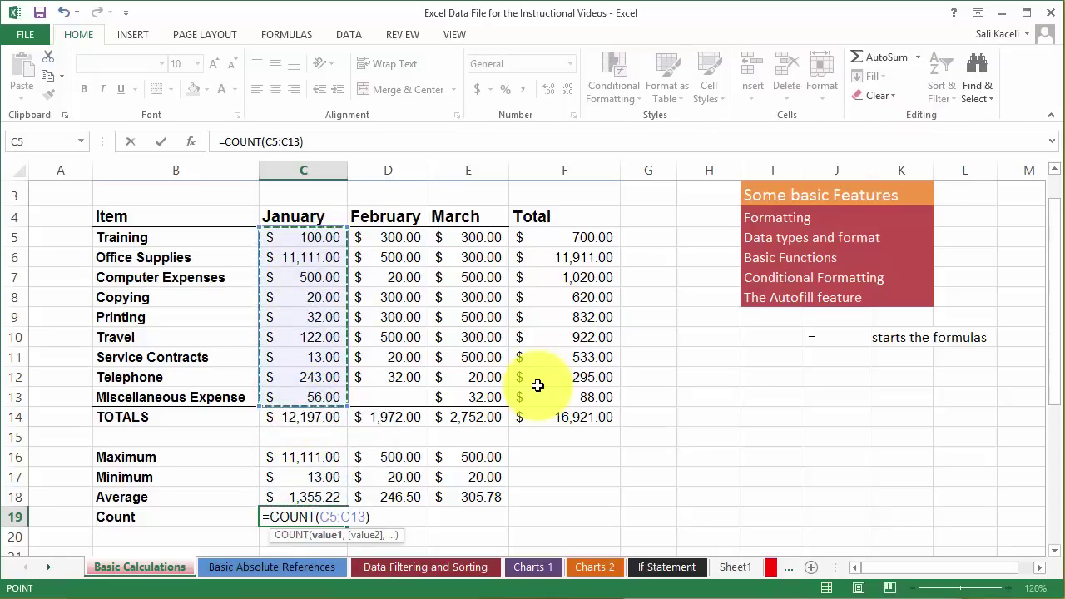
key("Return")
left_click(293, 517)
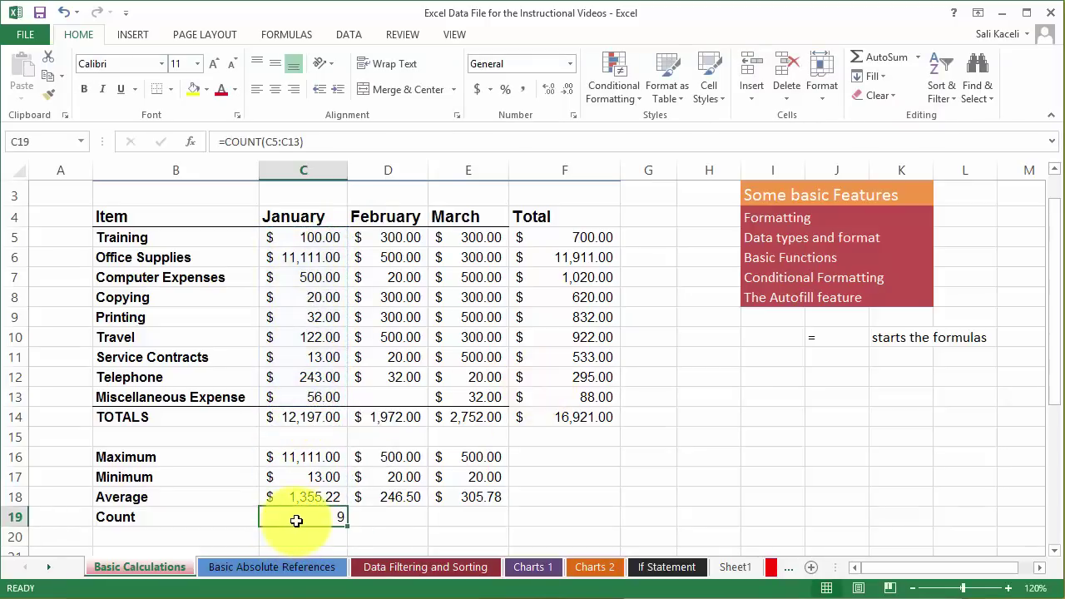
left_click_drag(345, 524, 480, 523)
left_click(580, 496)
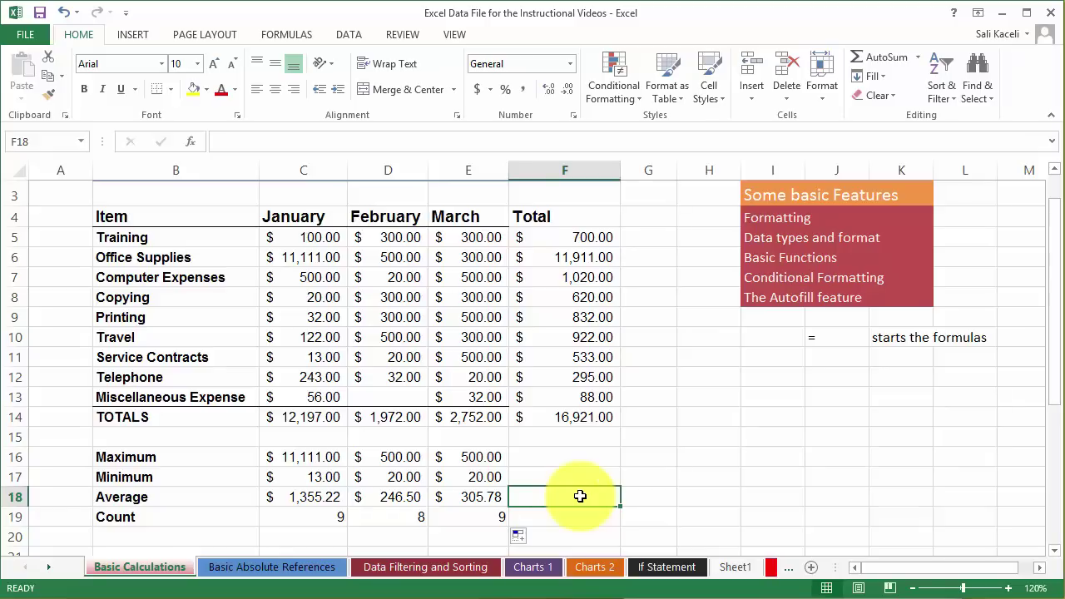
Step: Examine the pay and deductions table that starts in row 22, below the expense statistics
scroll(487, 449, "down", 2)
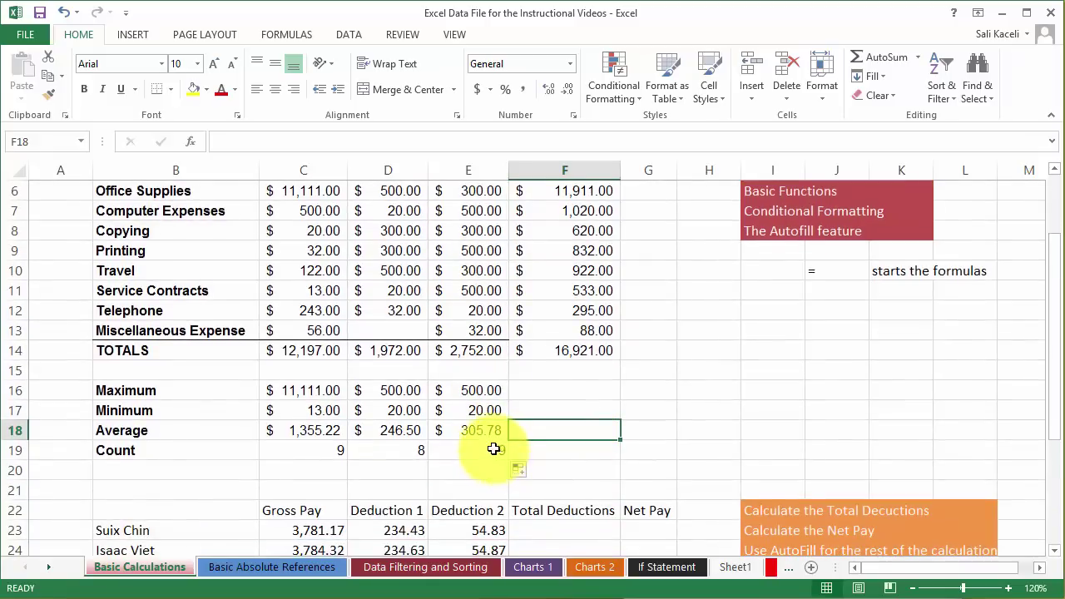
scroll(488, 439, "down", 2)
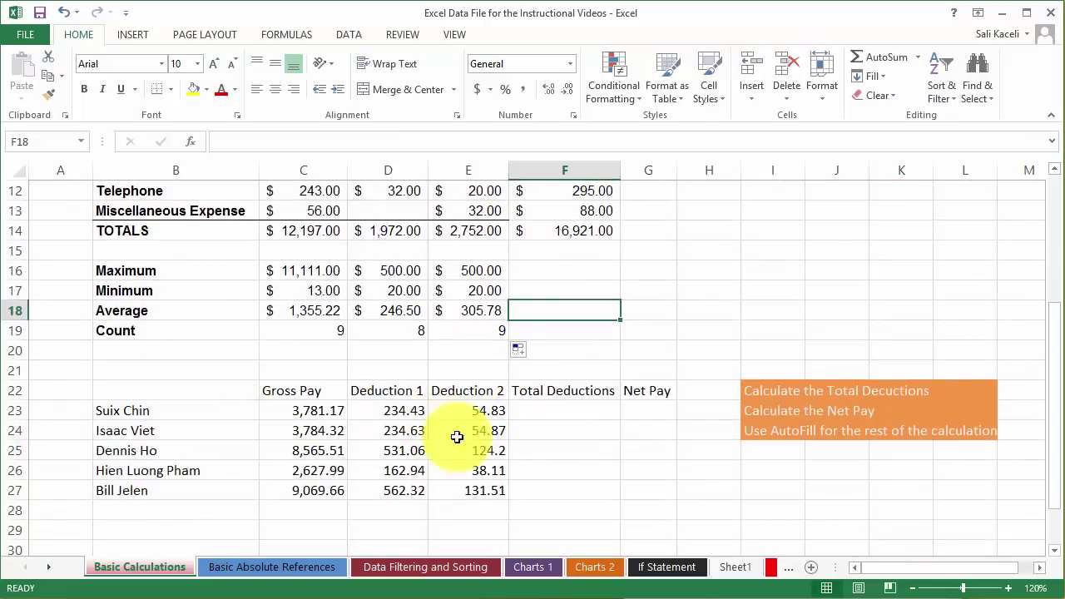